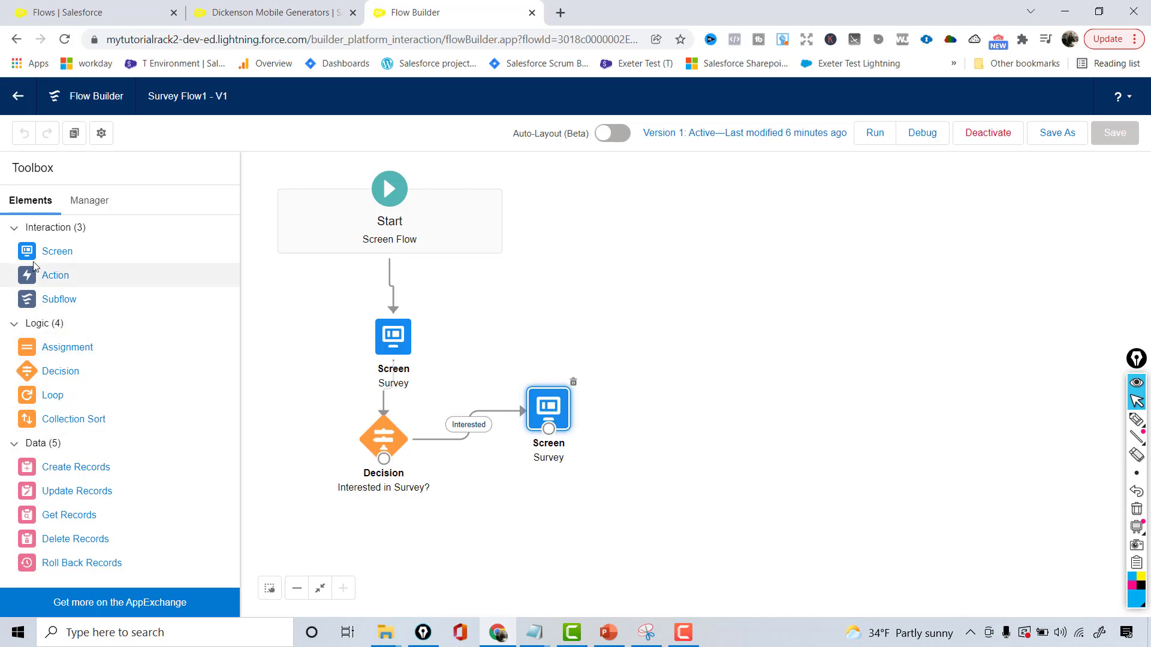
Add a Screen element below the decision, labelled Not Interested with API name Not_Interested
drag(34, 256, 418, 542)
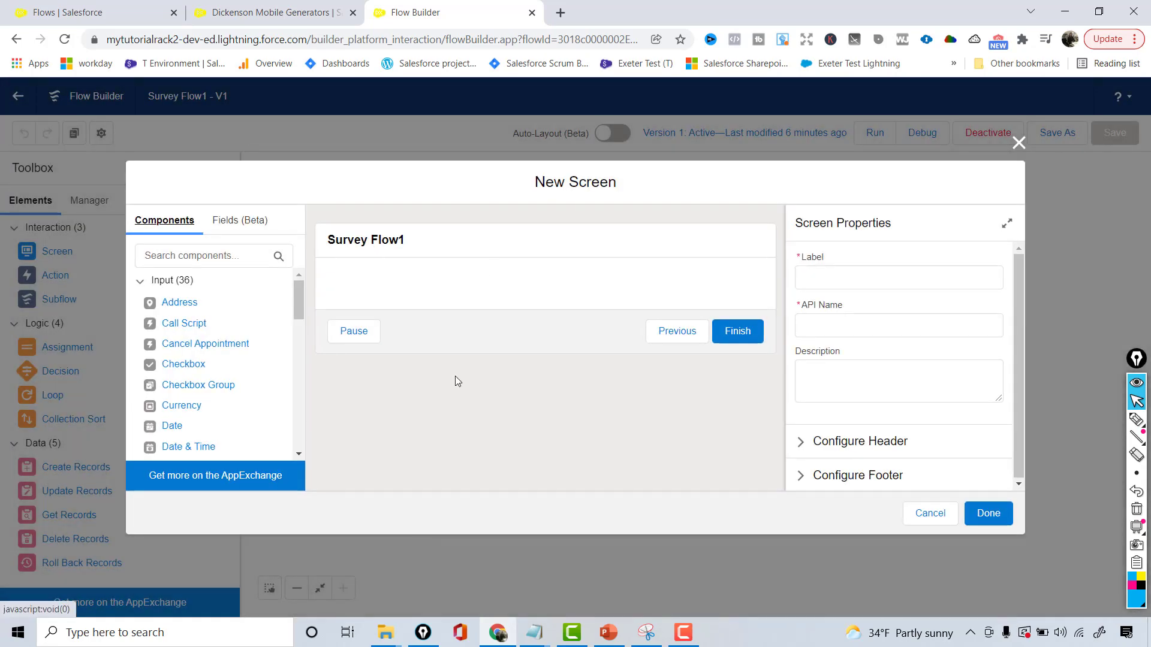
click(427, 237)
click(888, 266)
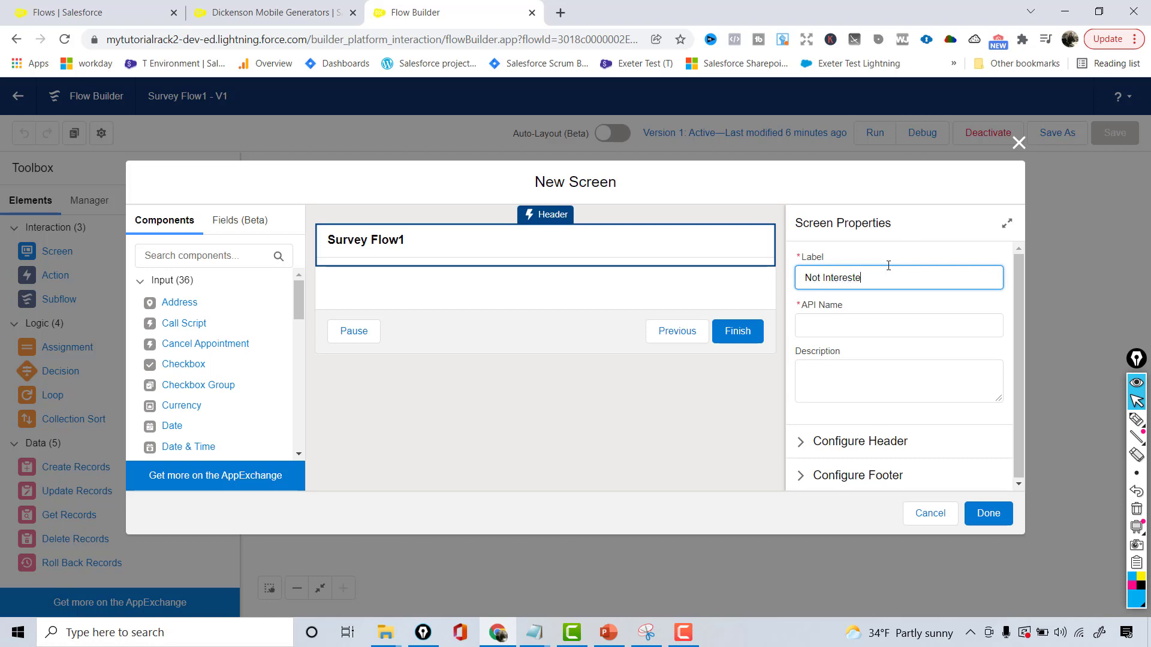
click(824, 319)
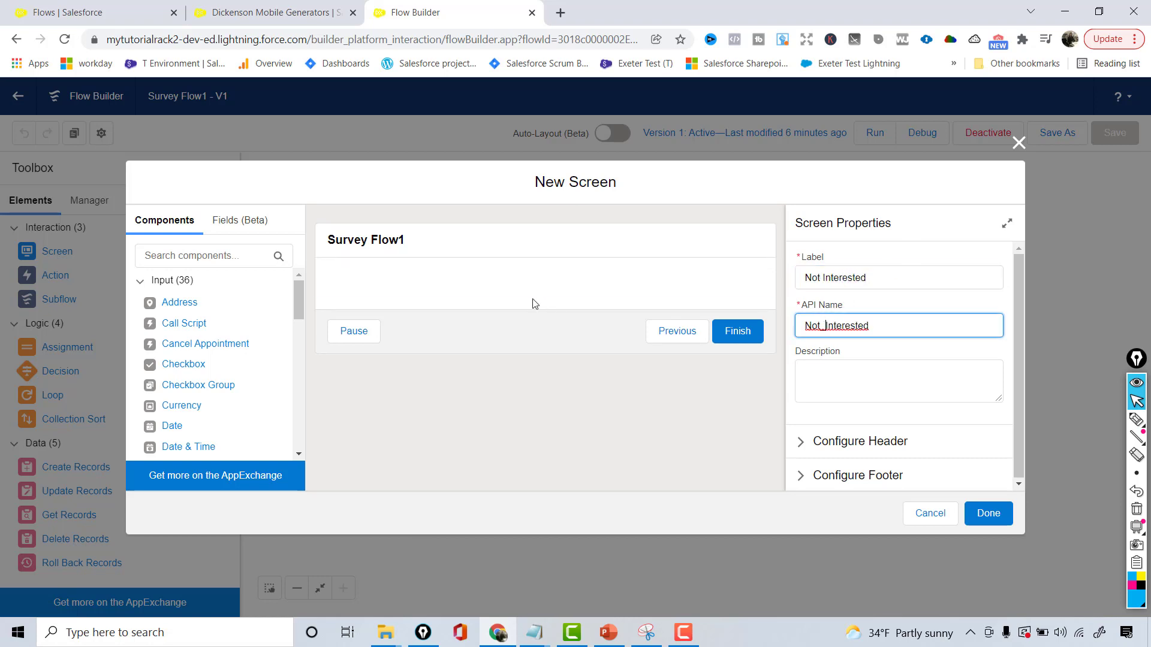
Add a Display Text component to the new screen with the API name DisplayNotInterestedText
click(186, 258)
text(disp)
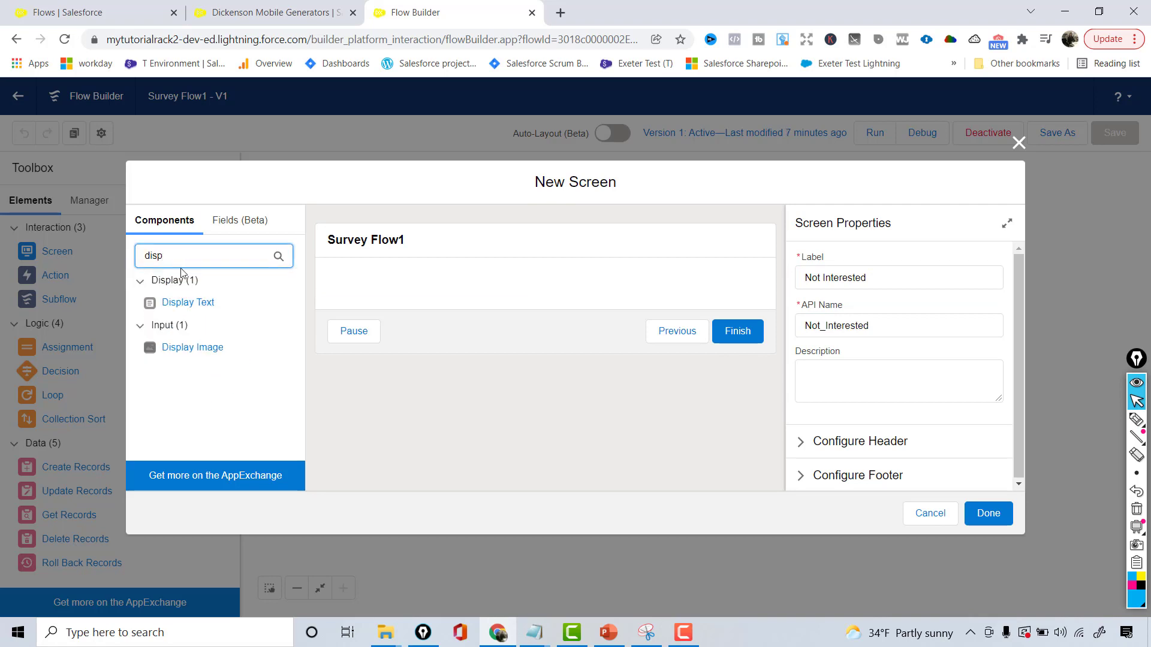
drag(157, 303, 368, 294)
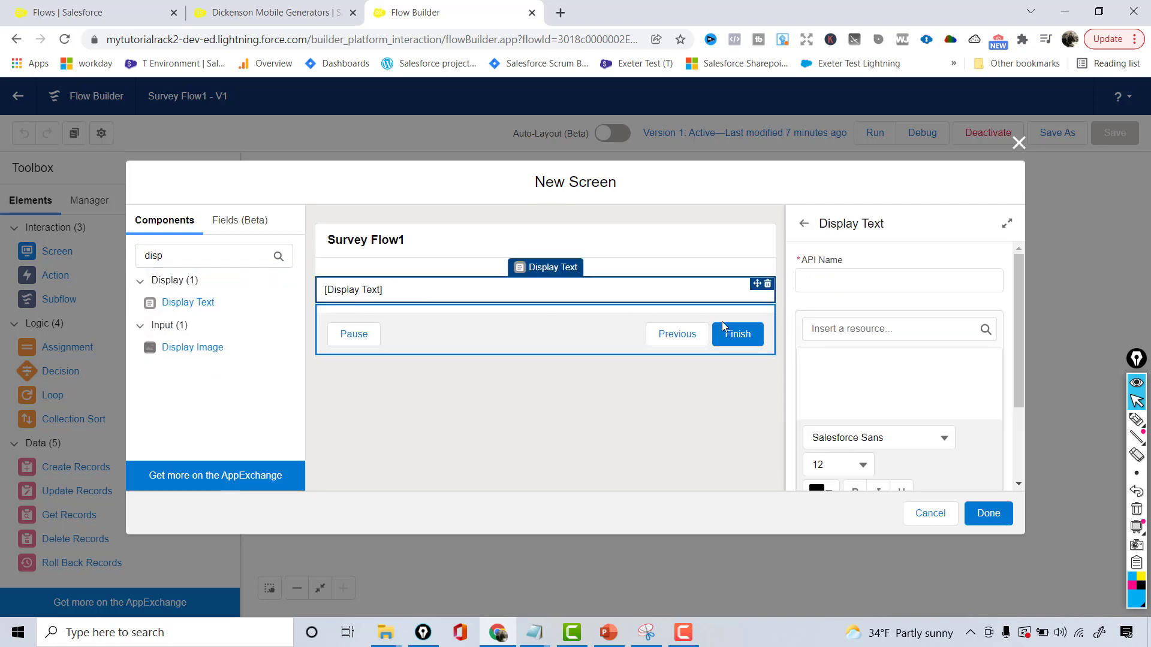
click(820, 278)
text(DisplayNotInte)
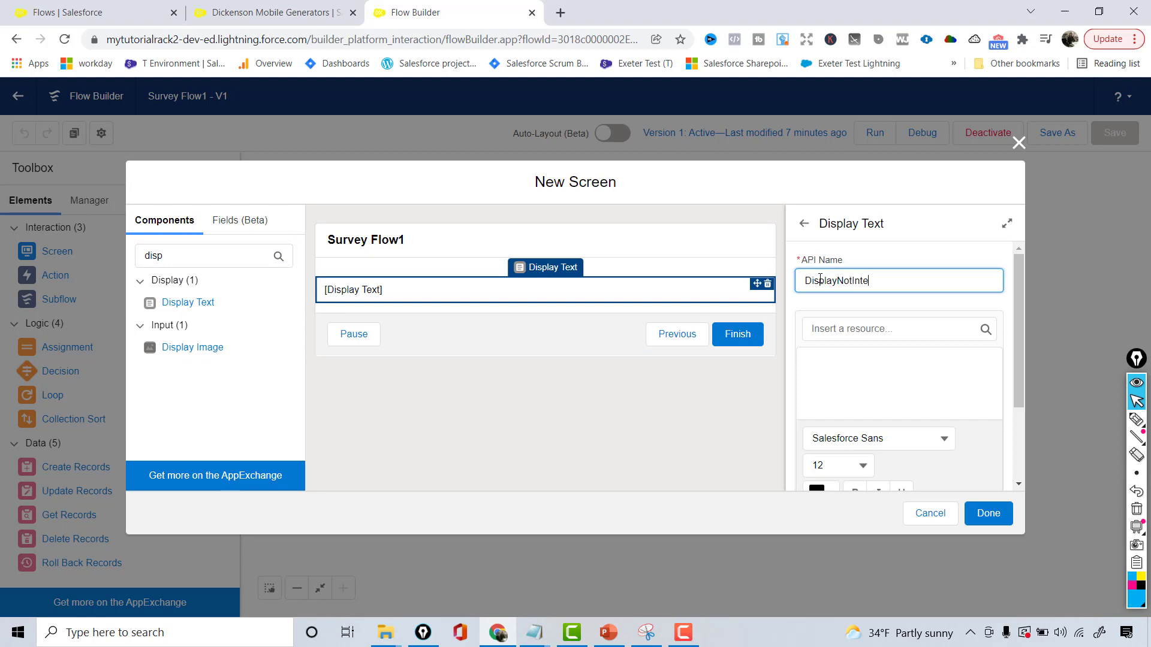
text(restedText)
key(Tab)
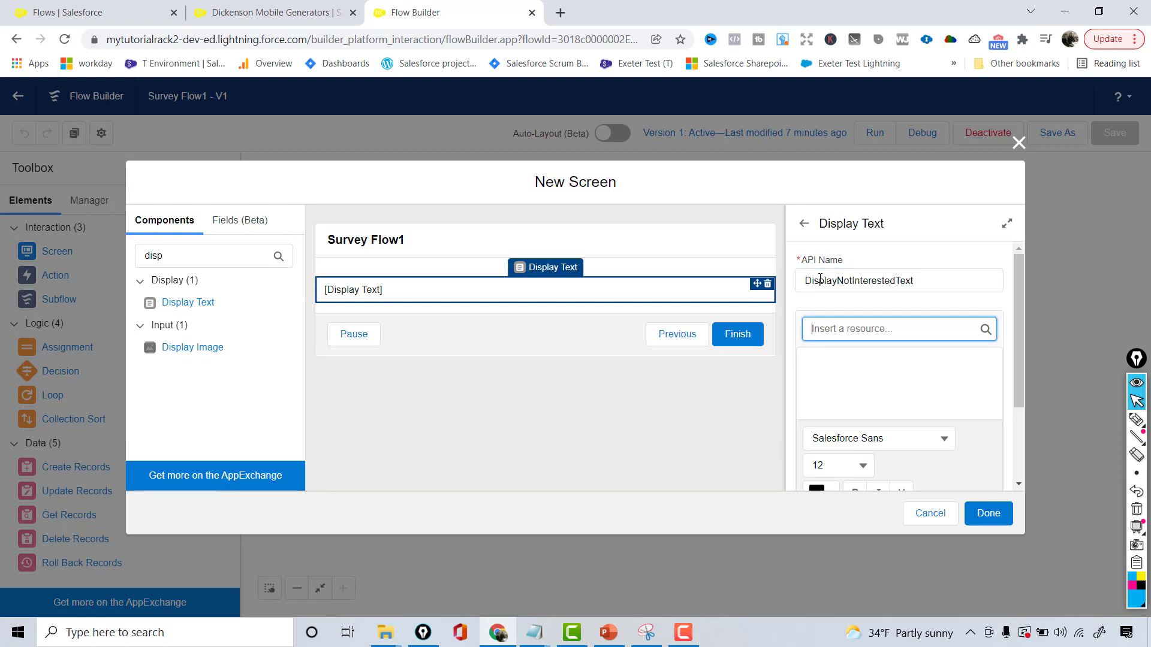
Enter "Thank you for your time. I completely understand your response." as the content of the display text component
click(847, 385)
text(T)
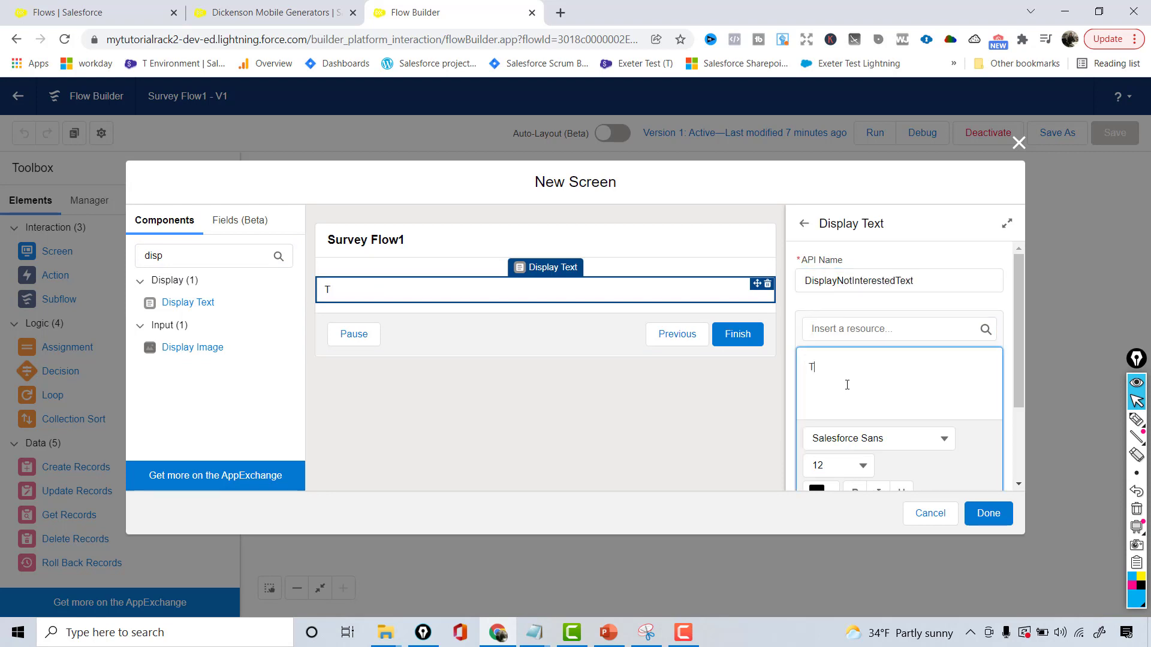
text(hank you for your time. I completely un)
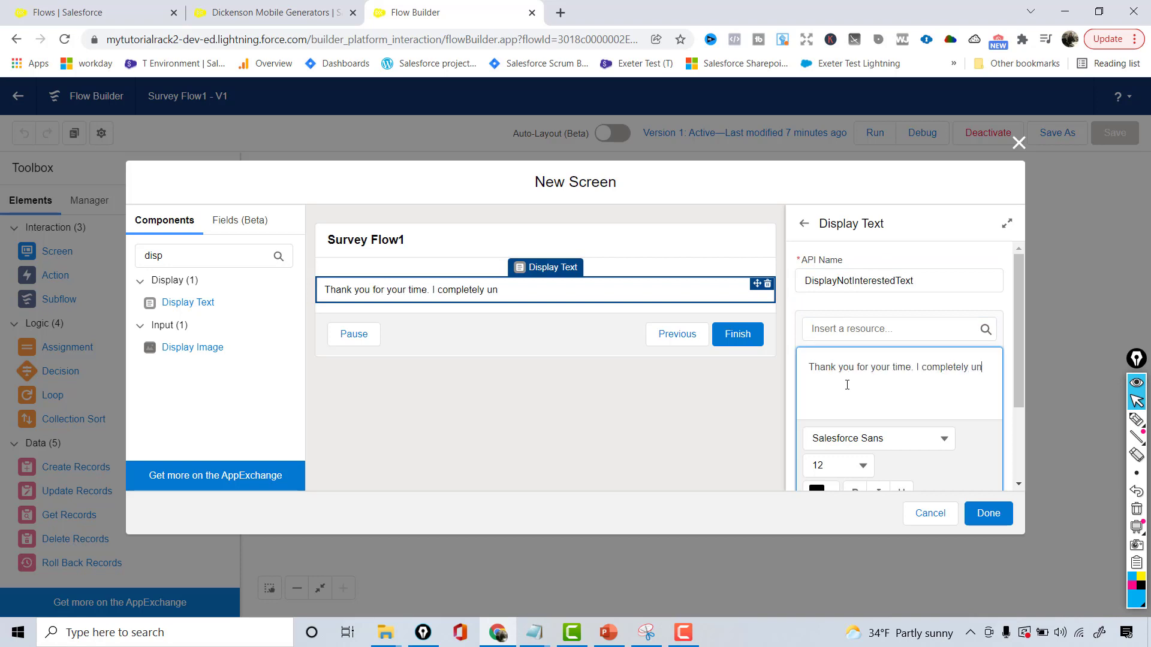
text(derstand your respo)
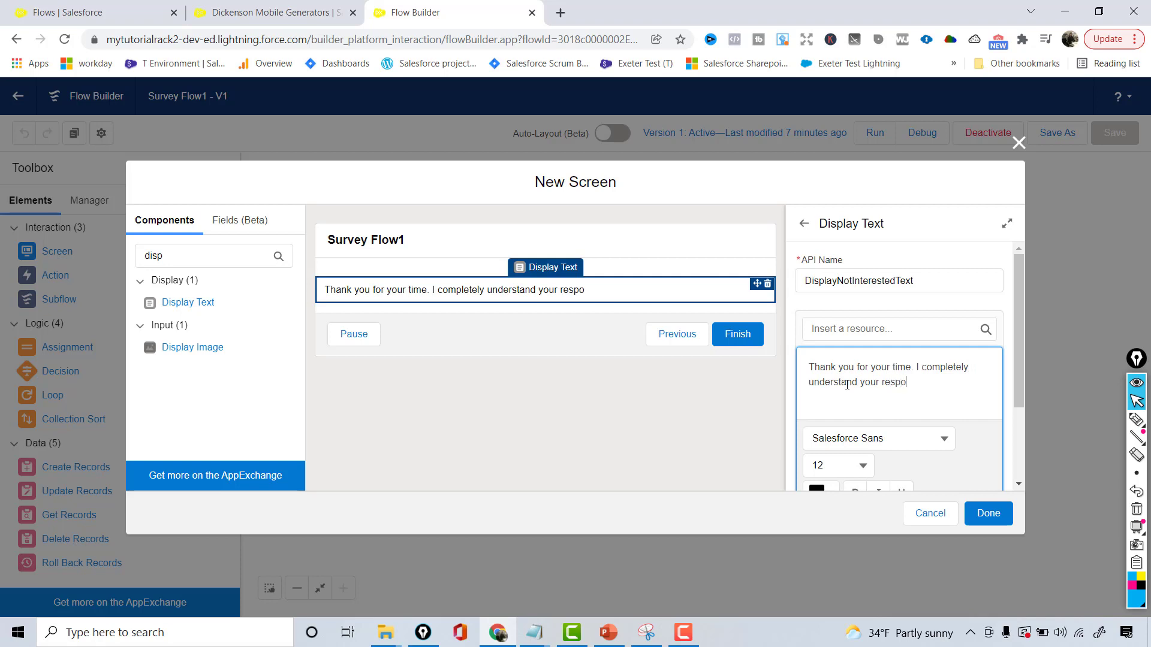
text(nse and)
key(BackSpace)
key(BackSpace)
key(BackSpace)
Make the entire thank-you message bold and finish the Not Interested screen
key(ctrl+a)
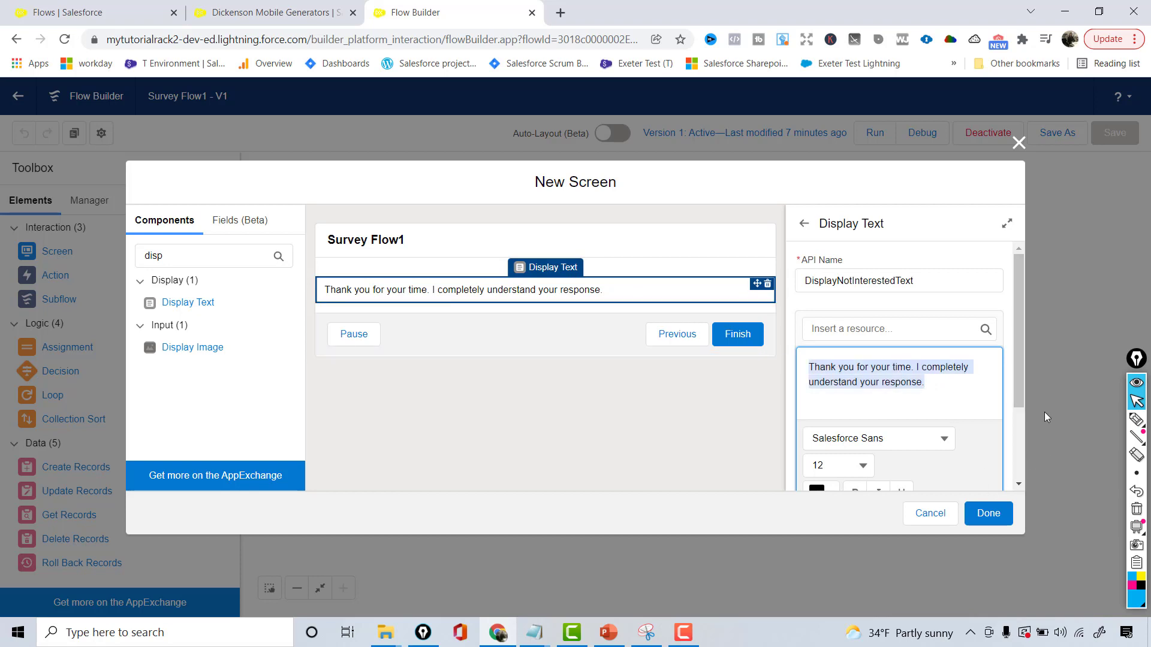
drag(1014, 400, 1026, 457)
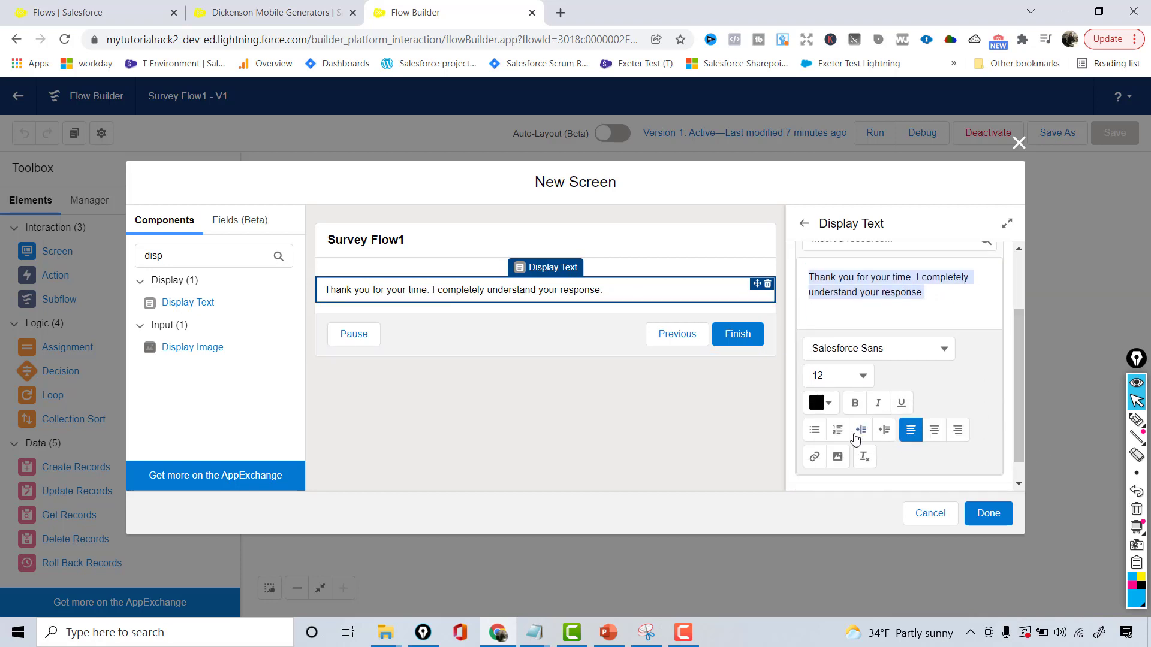
click(855, 403)
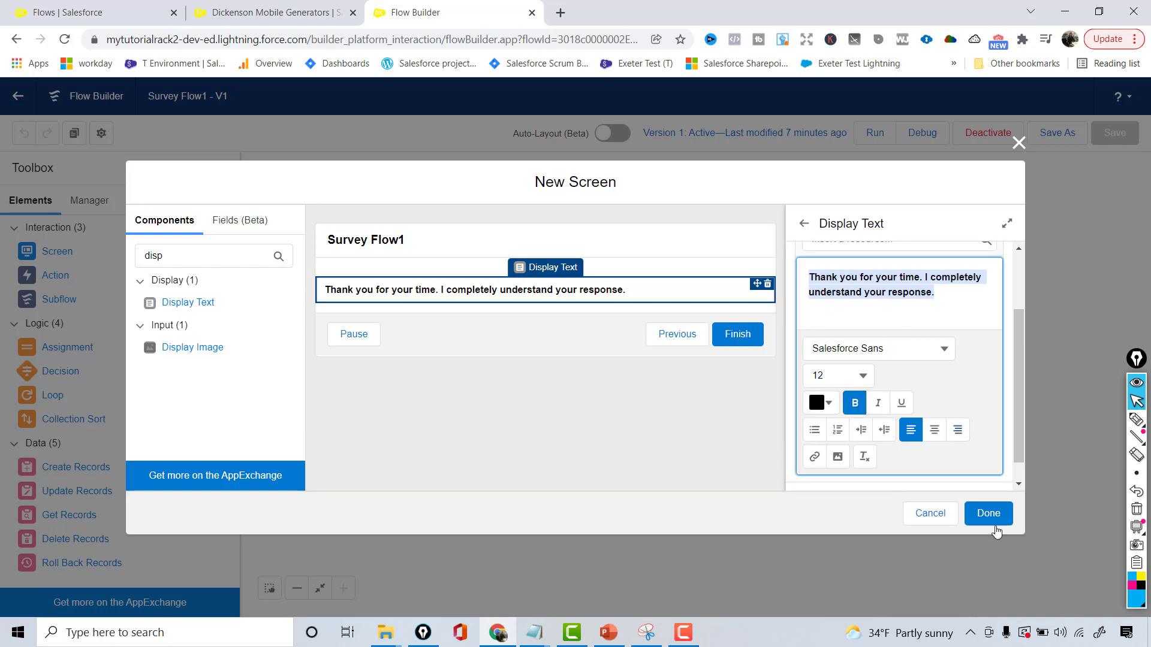
click(983, 514)
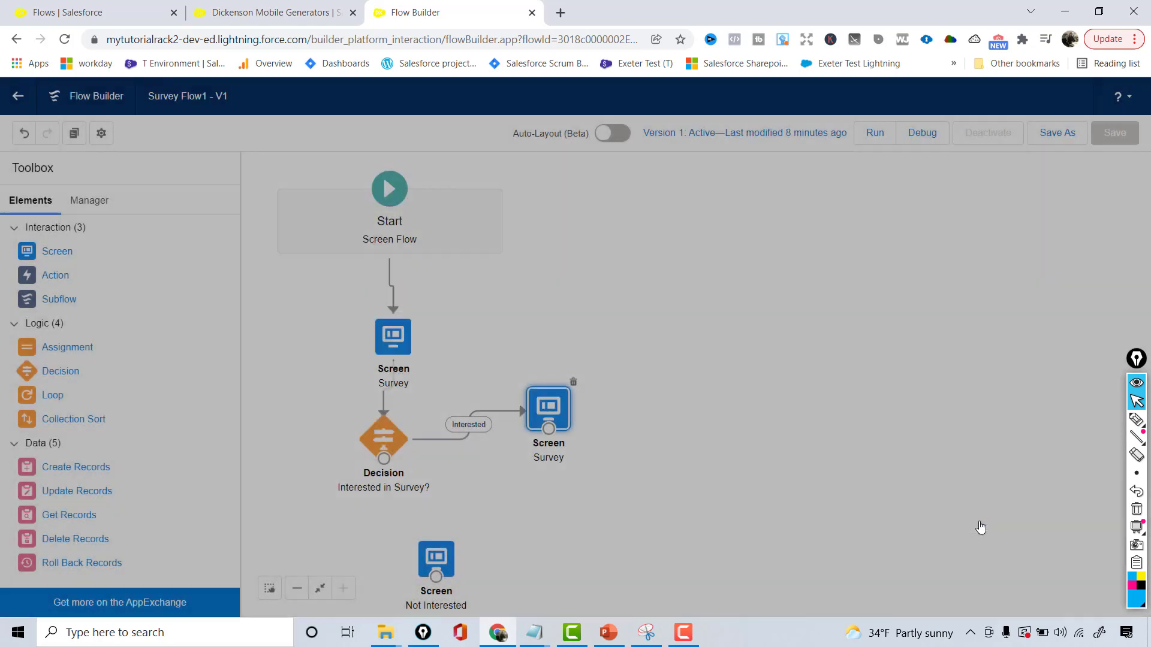
Move the Not Interested screen closer to the decision and connect the decision's default outcome to it
drag(460, 522, 475, 519)
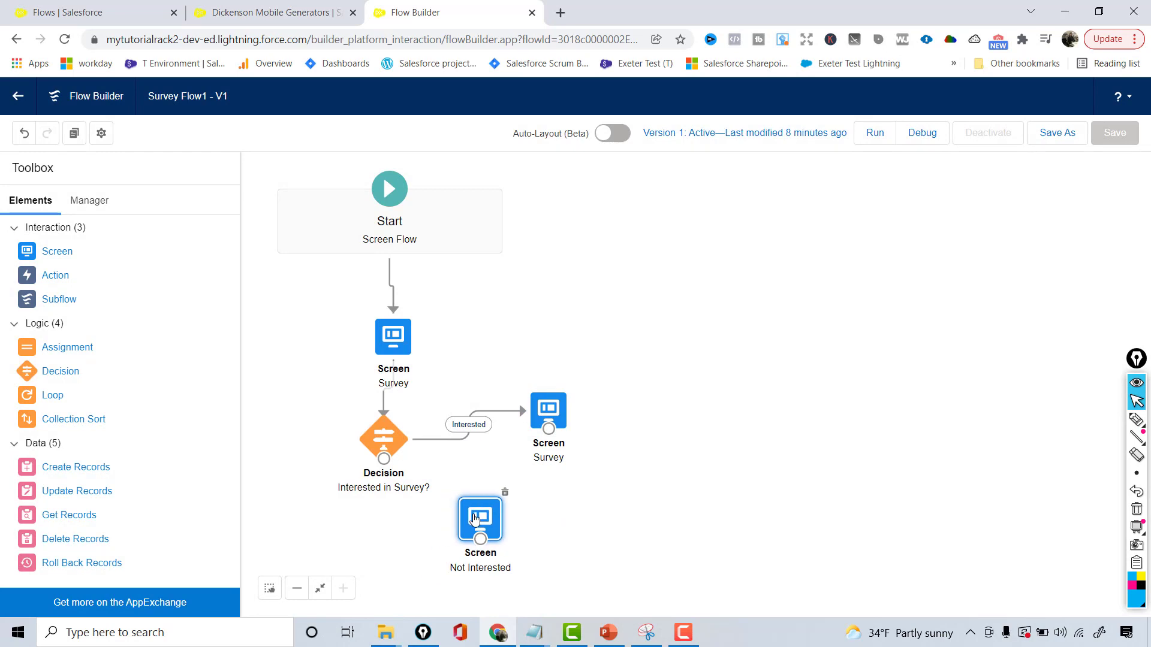
mouse_move(383, 459)
mouse_down()
mouse_move(423, 537)
mouse_move(468, 523)
mouse_up()
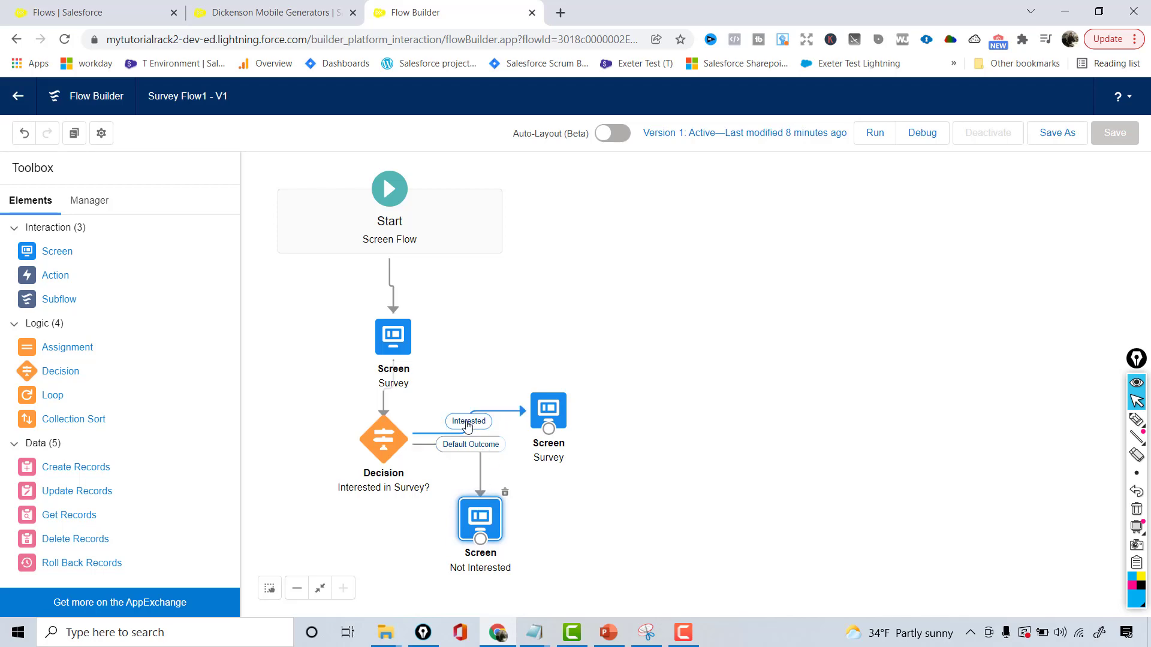
Check the components of the first Survey screen, then save the flow Survey Flow1 as a new version
double_click(402, 349)
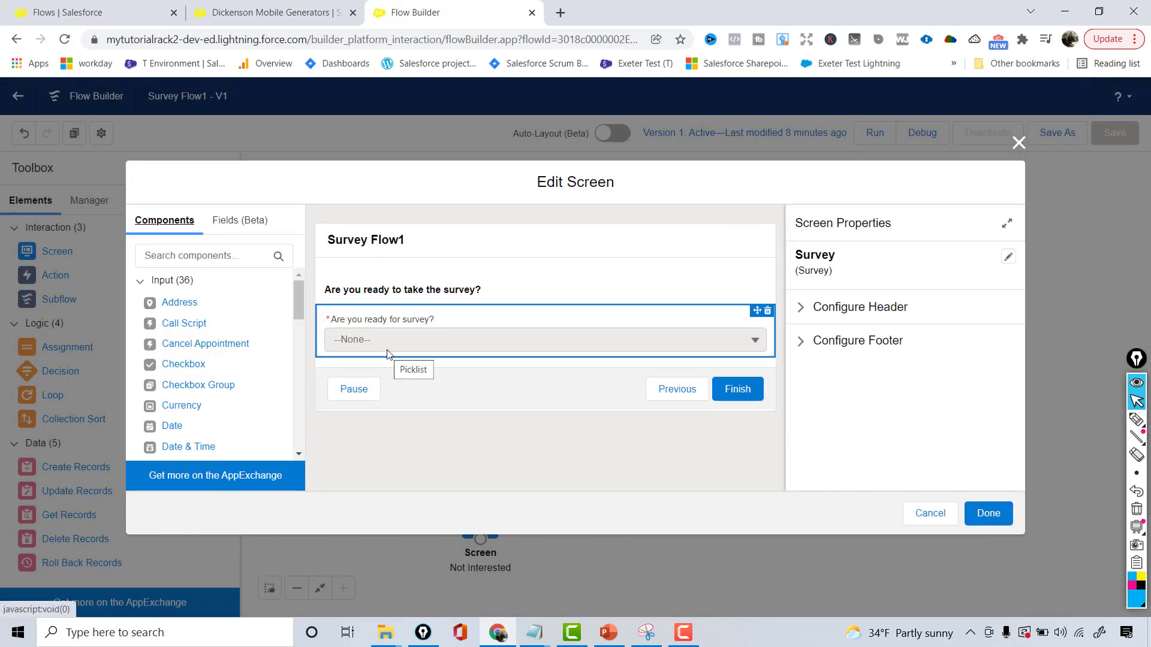
click(1018, 142)
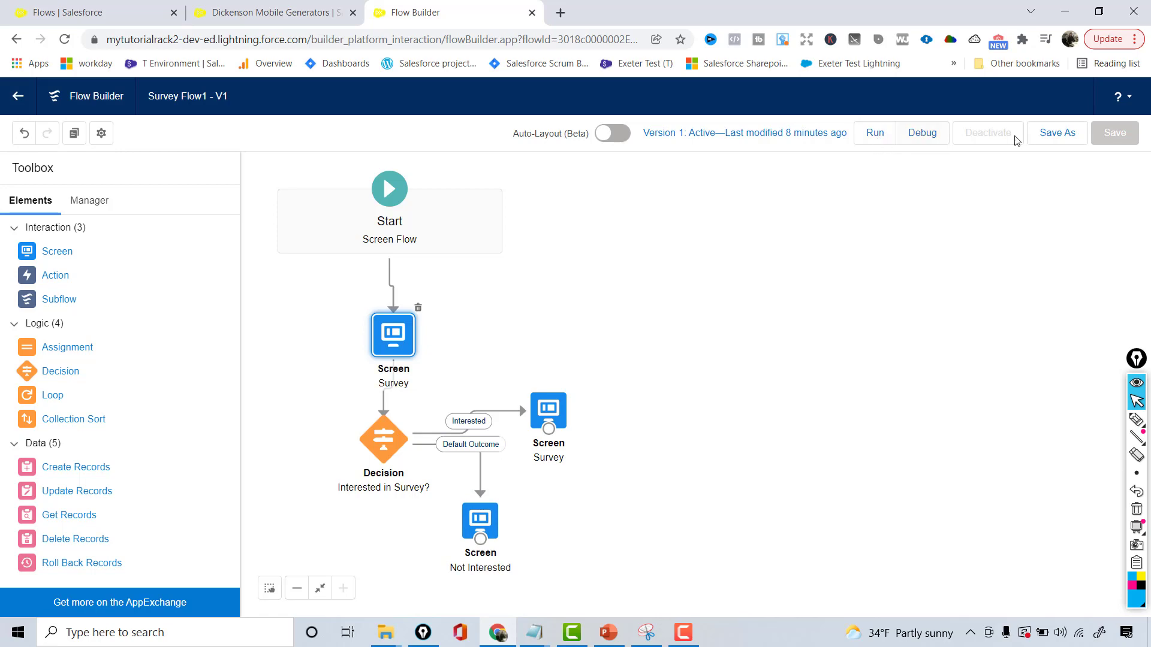
click(1057, 137)
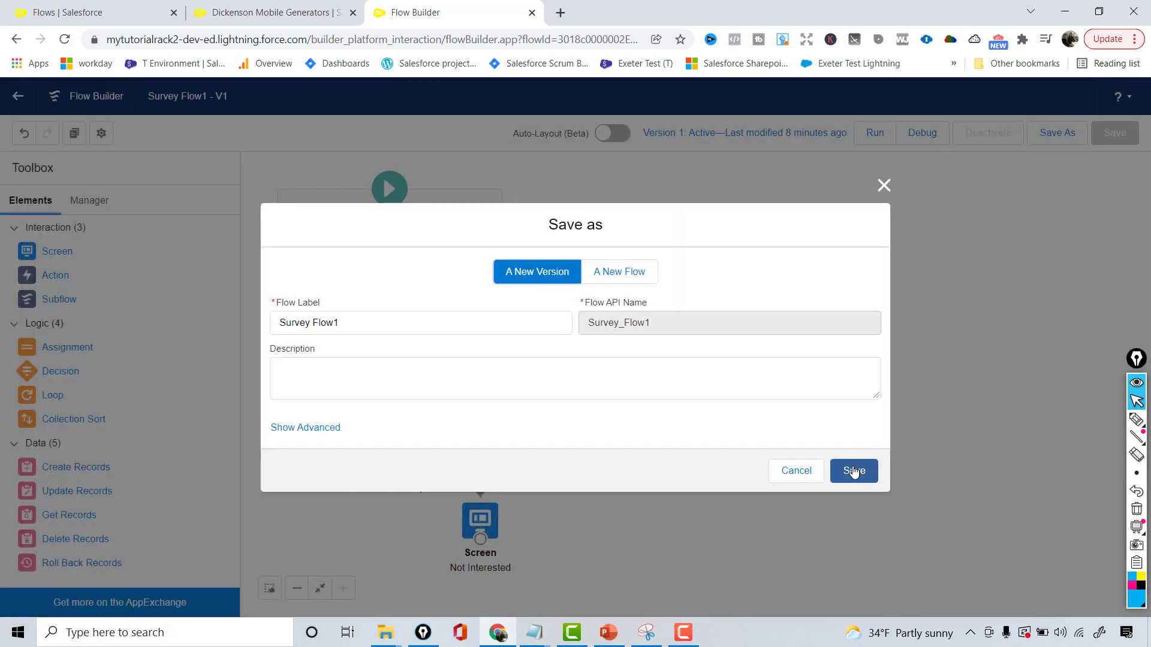
click(854, 471)
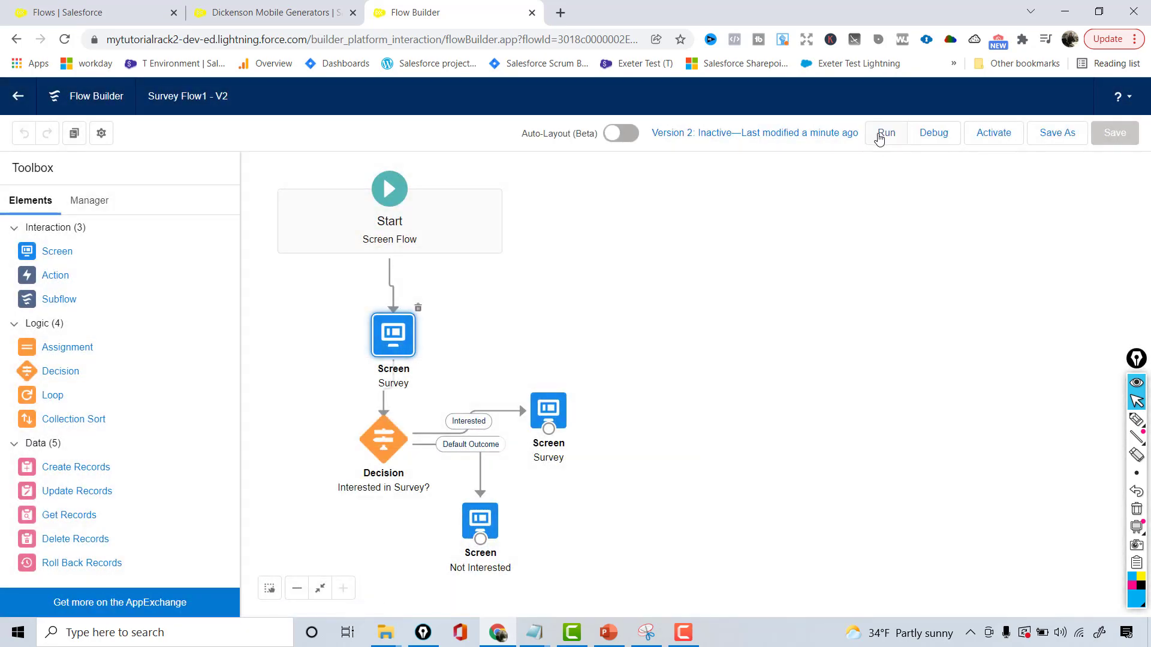
Run the flow, answer Yes to the survey question and try to finish with the required fields empty
click(884, 133)
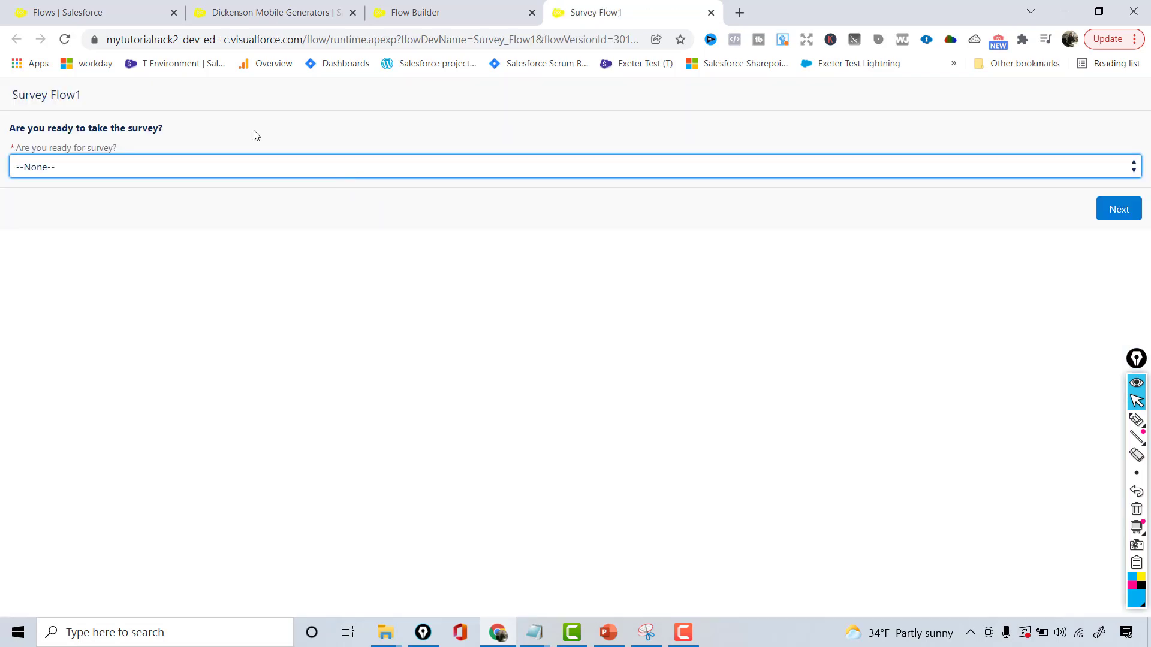
click(84, 166)
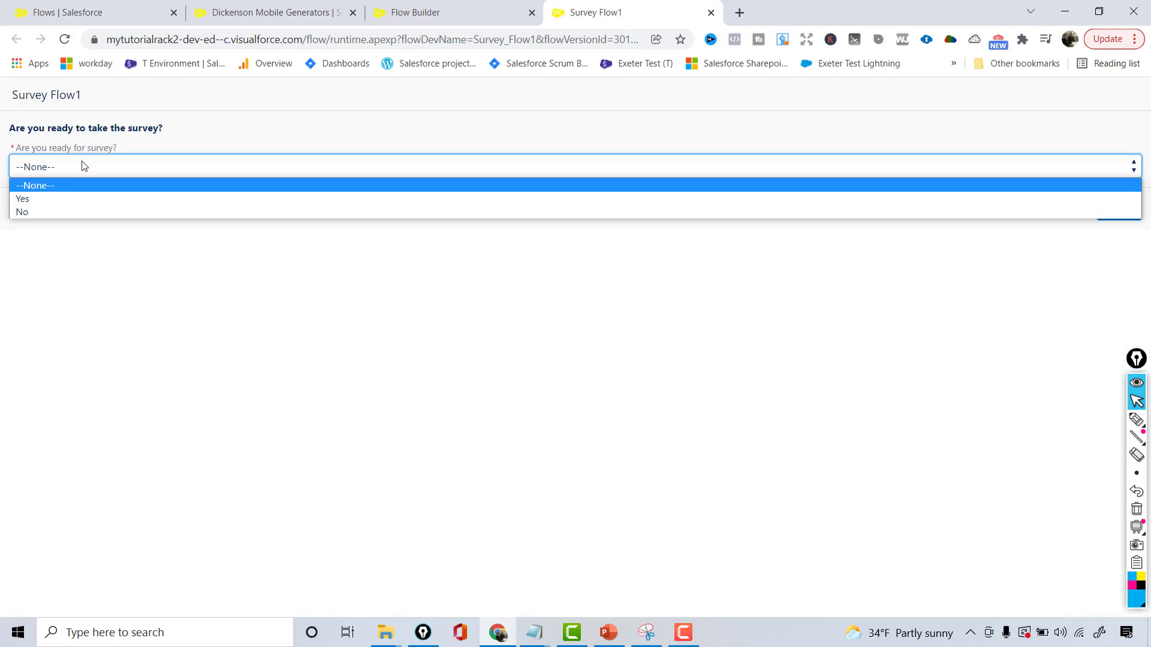
click(44, 195)
click(1112, 213)
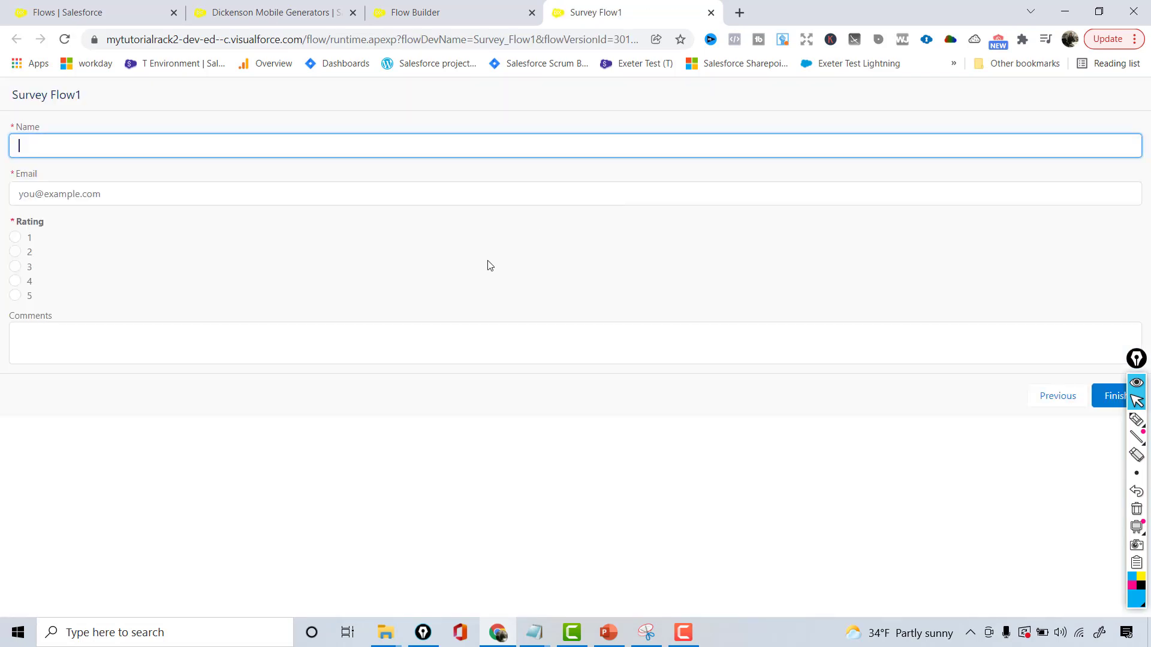
click(1104, 400)
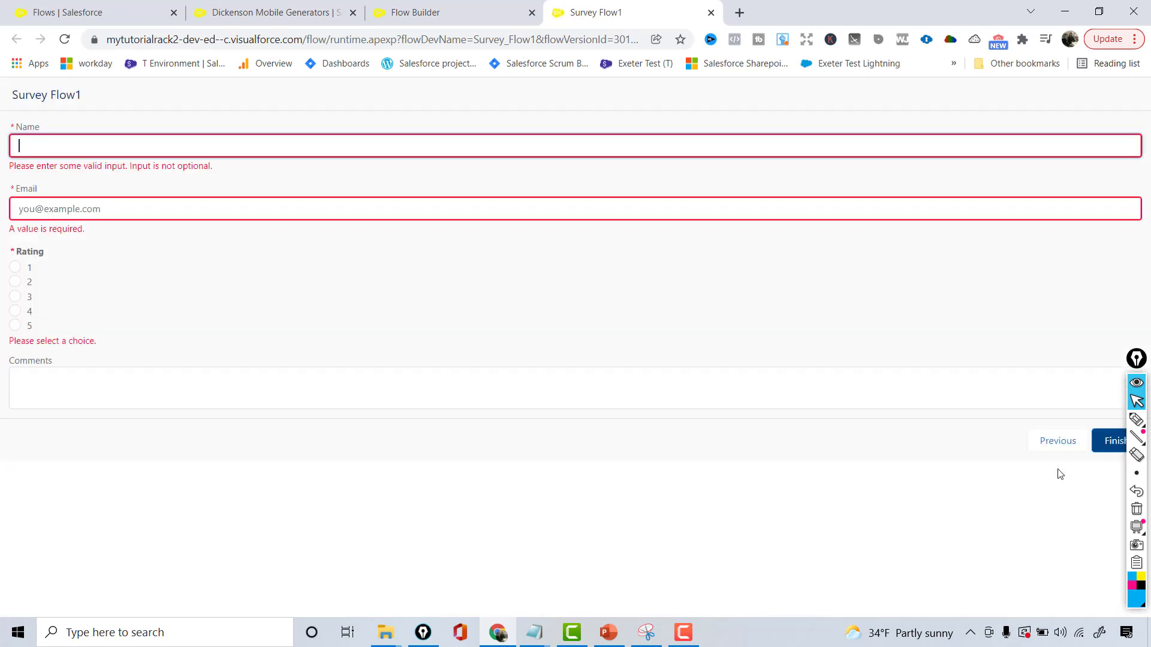
Return to the survey question, answer No, check the thank-you message and close the test run
click(1036, 439)
click(431, 163)
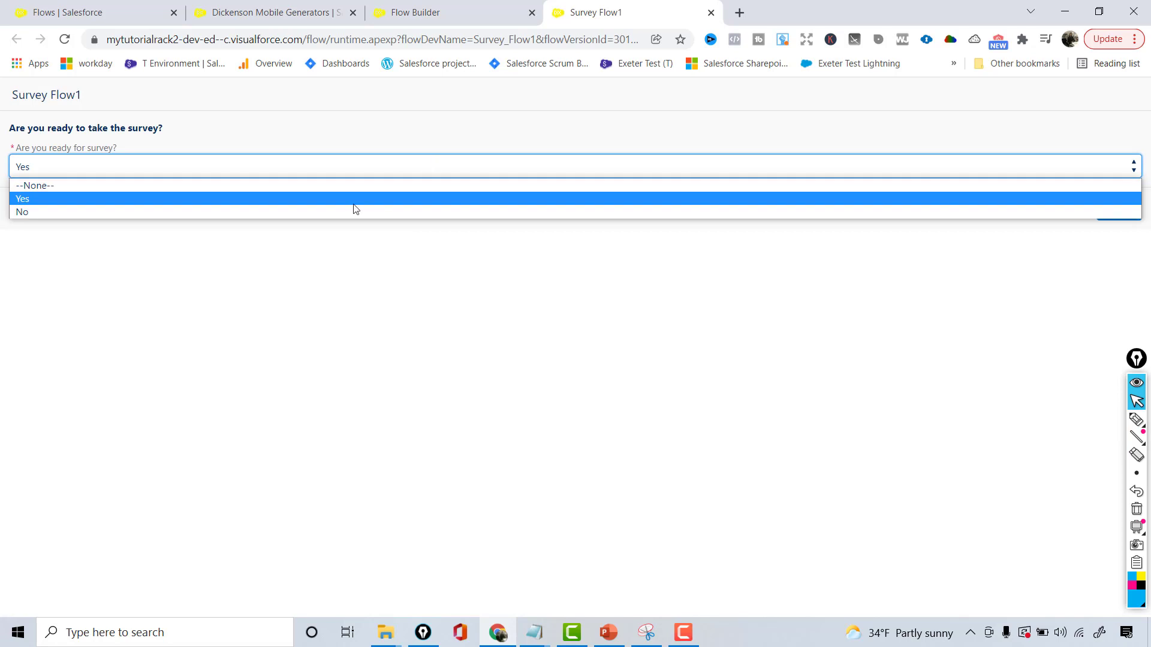
click(321, 212)
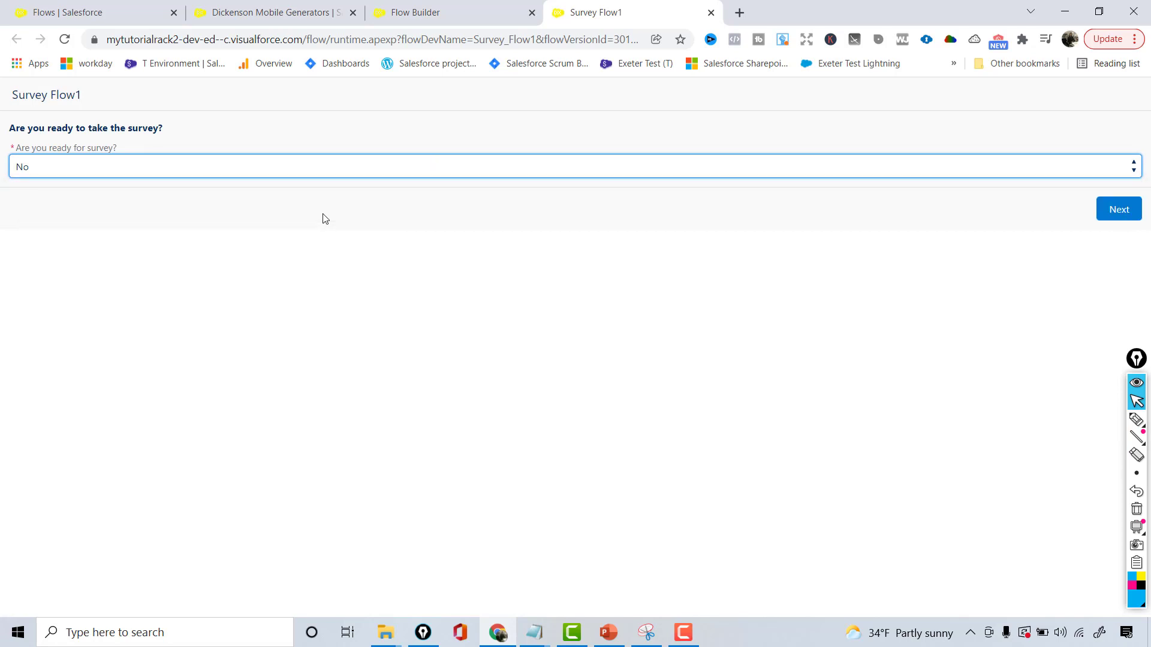
click(1119, 210)
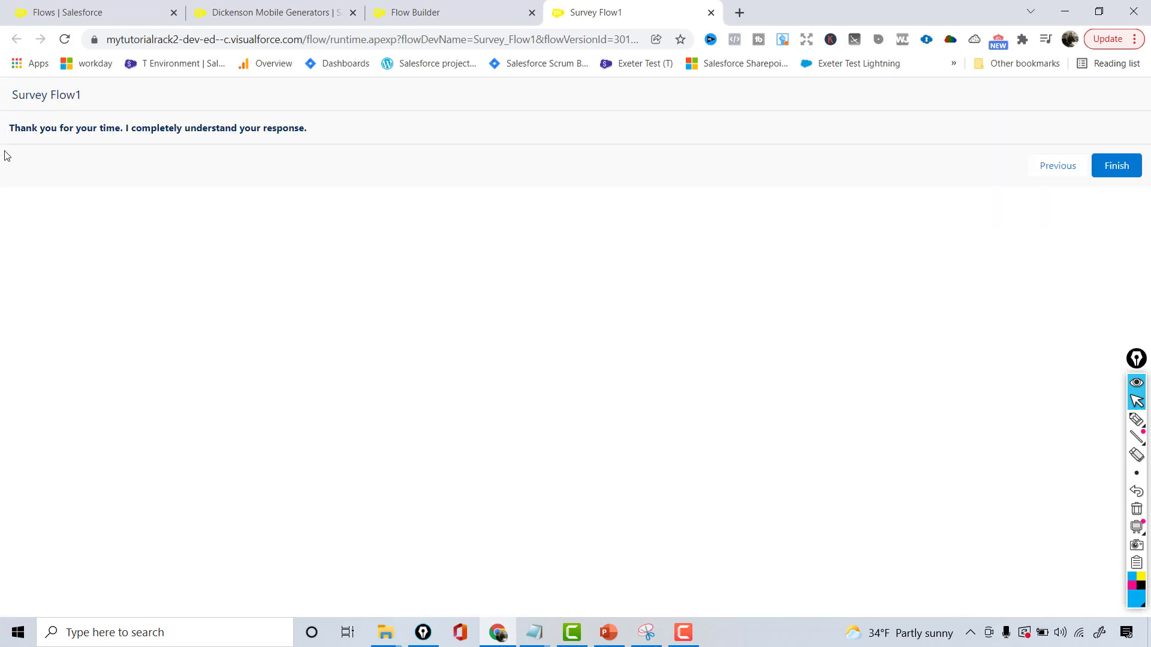
drag(20, 128, 193, 235)
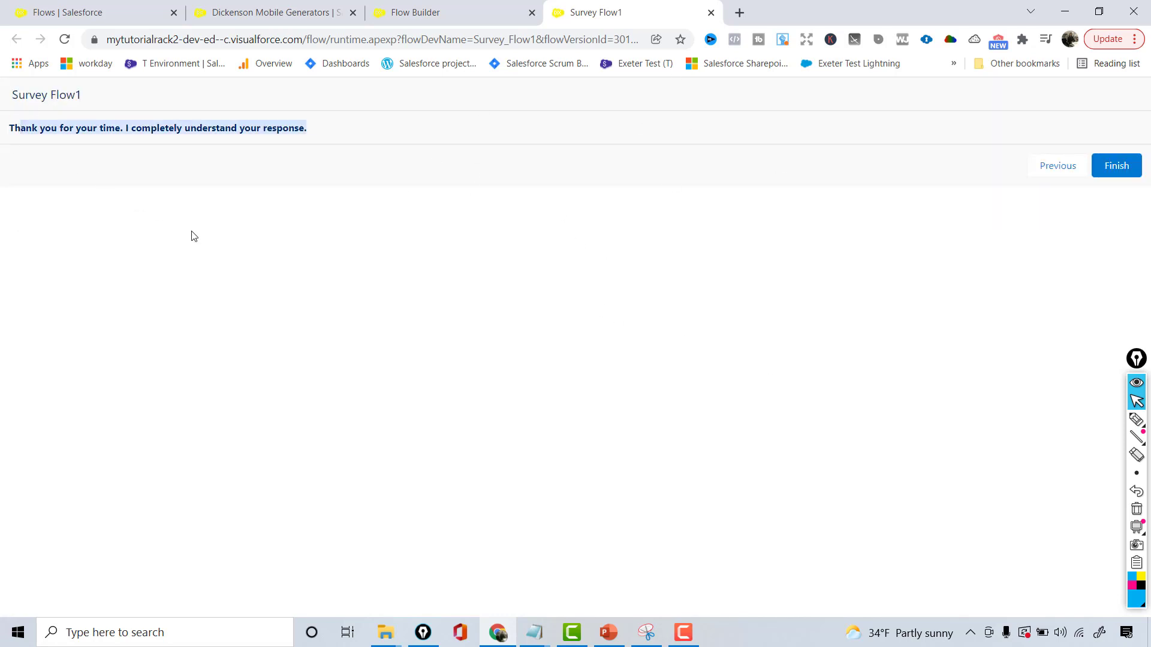
click(710, 12)
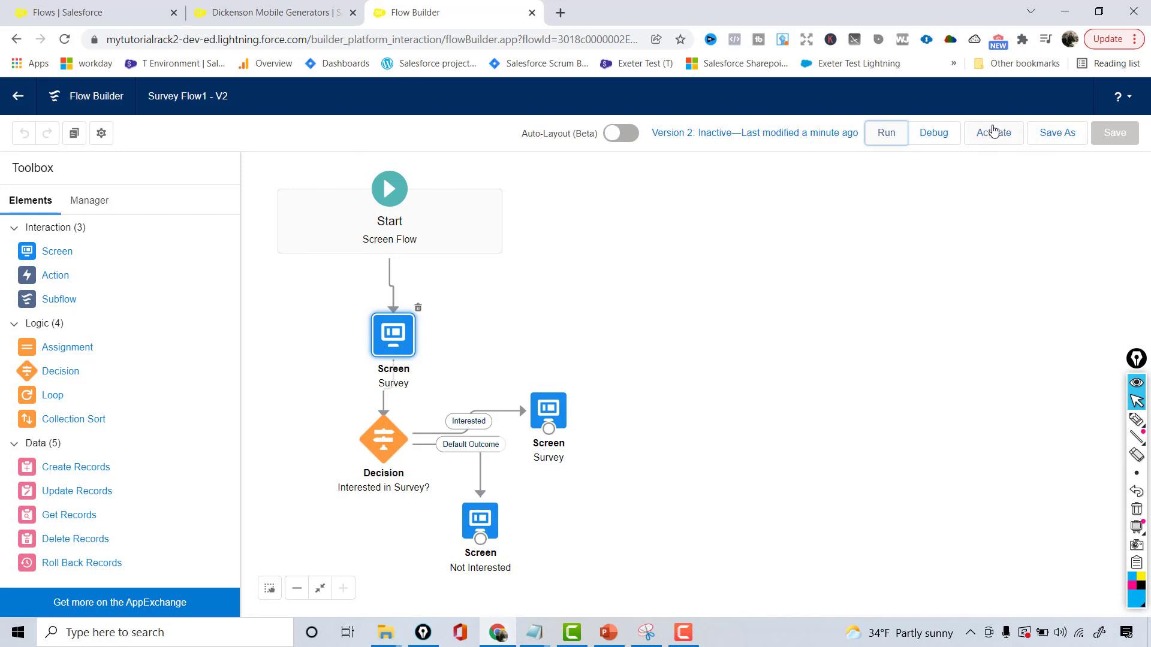
Activate the current flow version, save it as another new version and activate that version as well
click(994, 131)
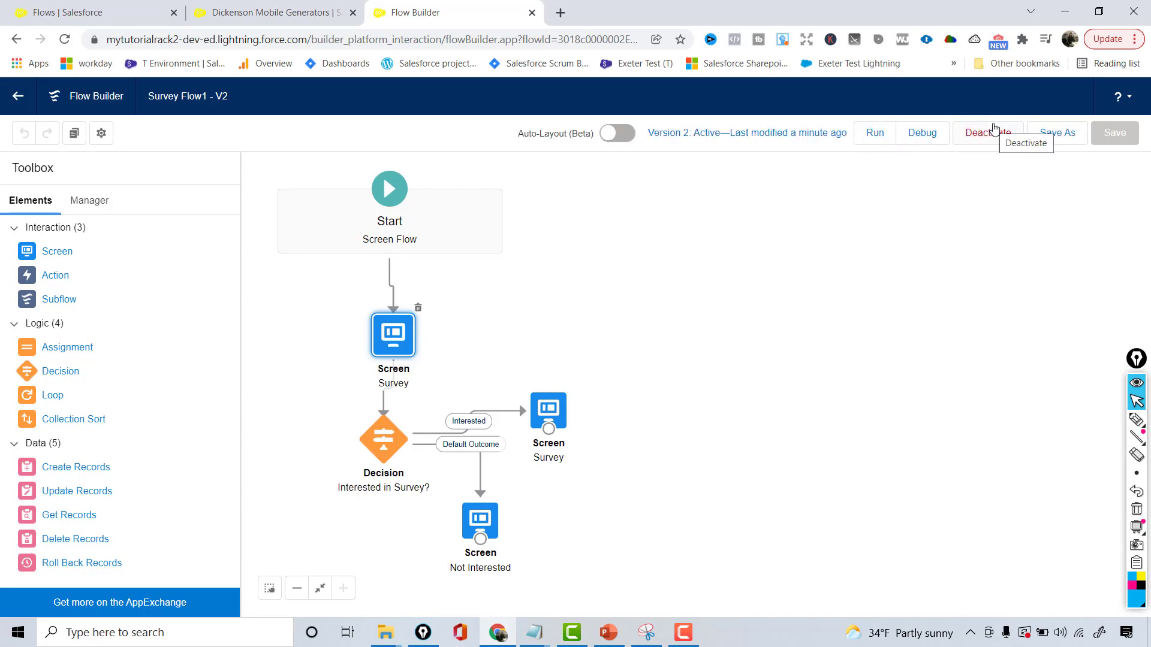
click(1055, 137)
click(850, 474)
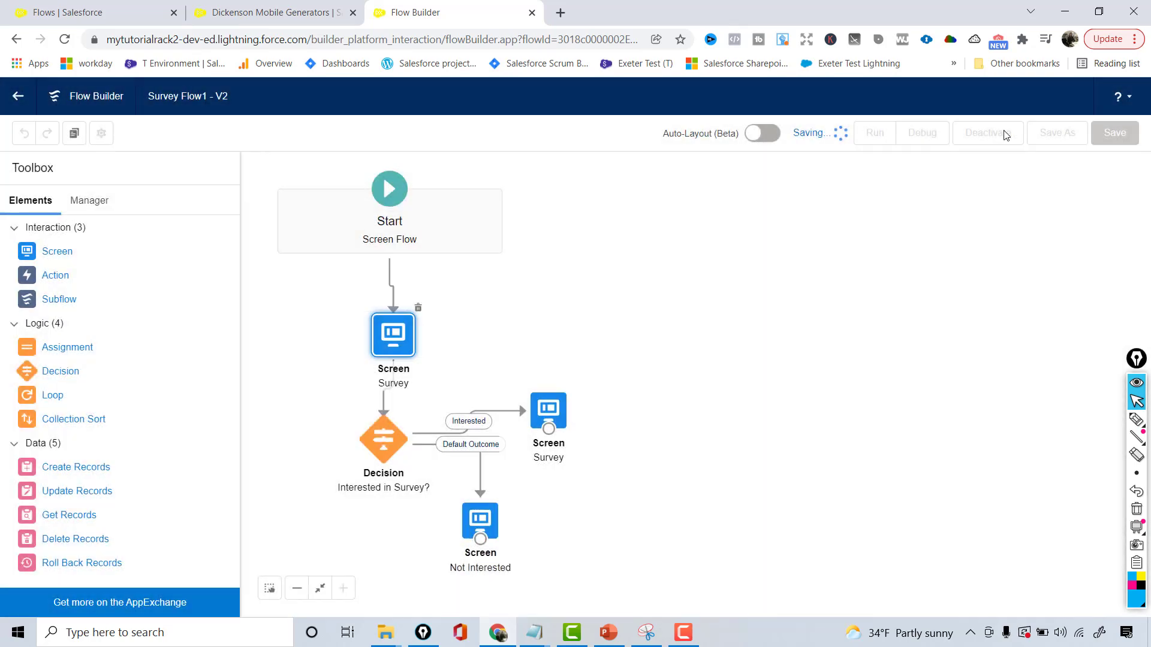
click(998, 142)
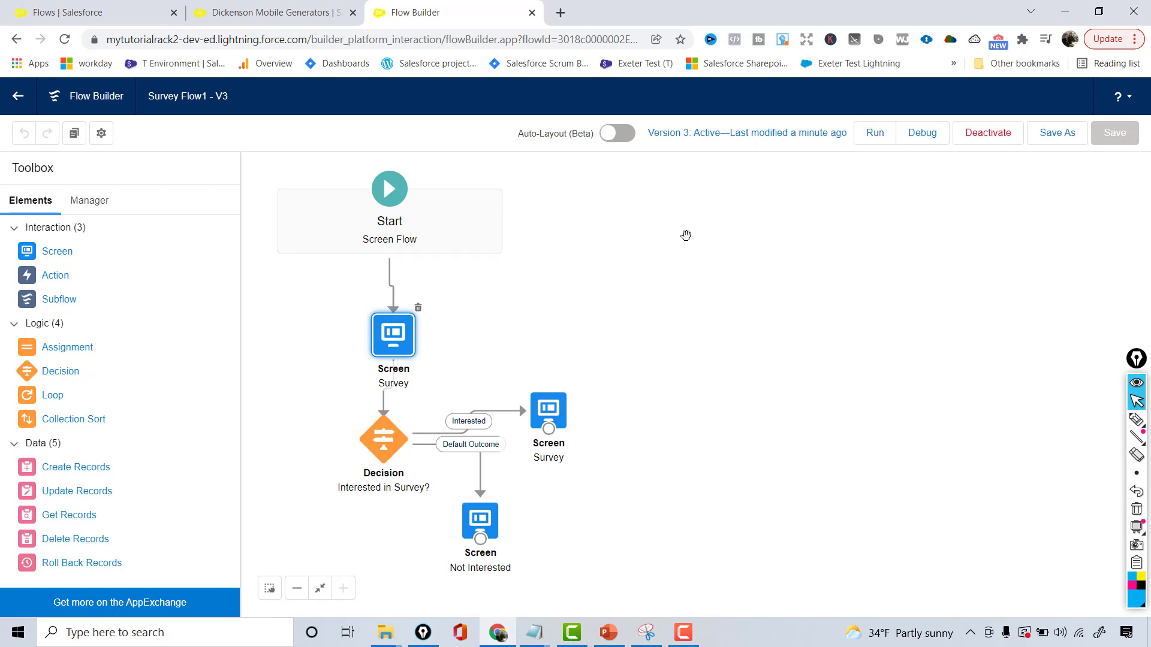
Check the Stage field in the Dickenson Mobile Generators opportunity's details, open it for editing and cancel without changes
click(303, 7)
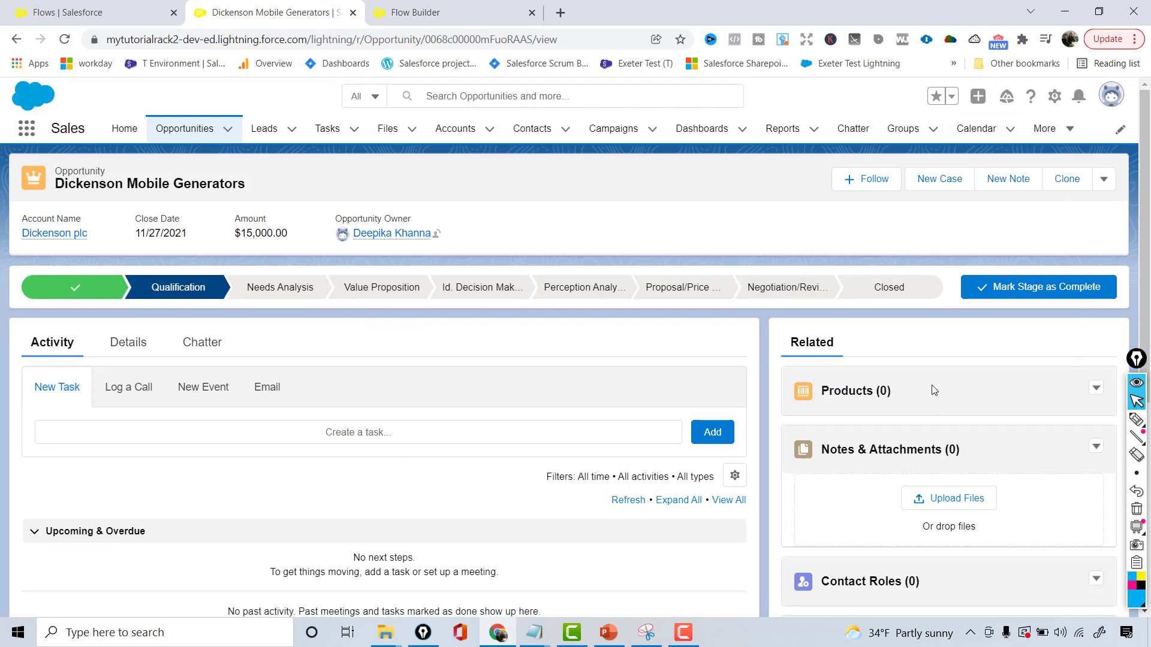
click(137, 343)
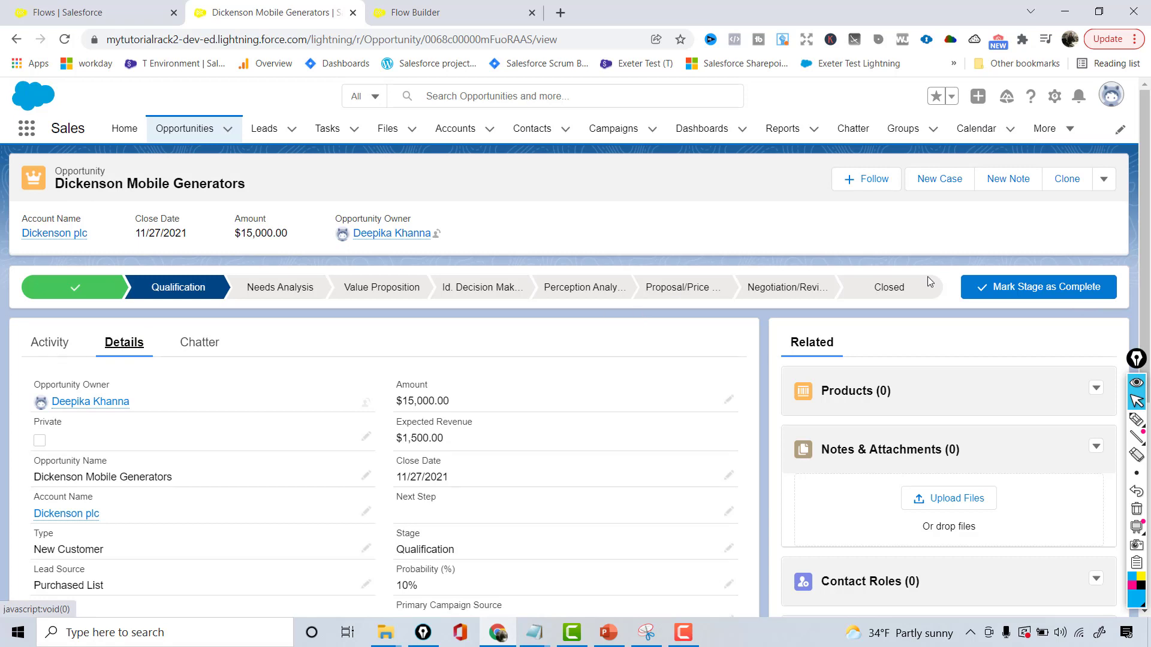
key(ctrl+f)
text(s)
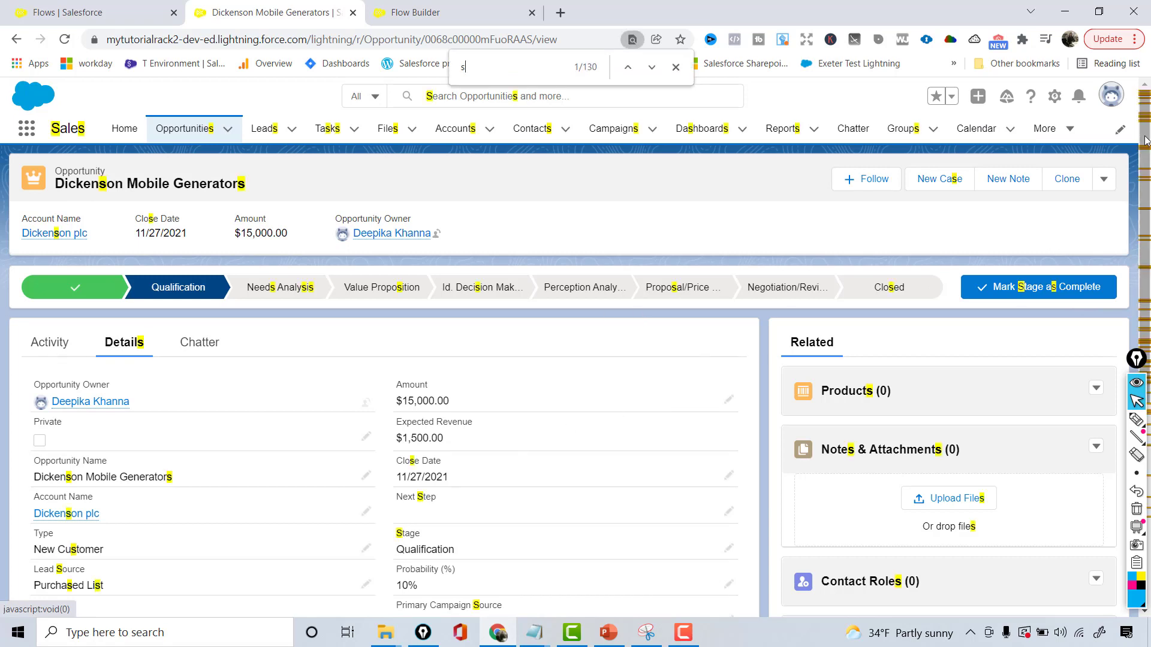
text(tage)
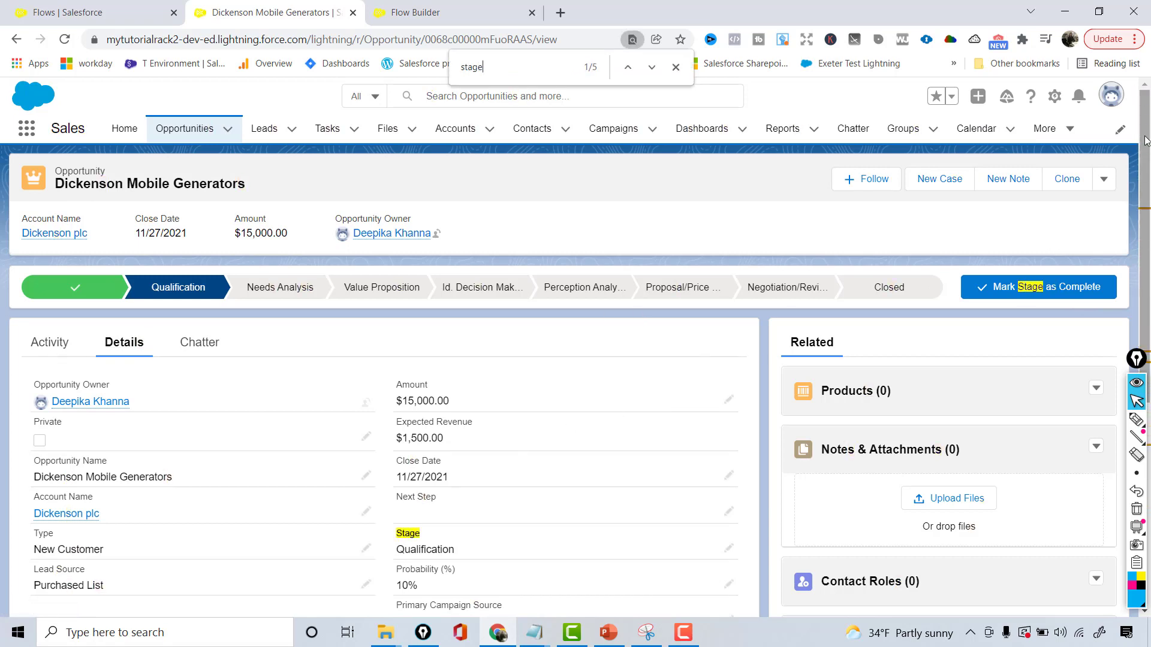
click(728, 548)
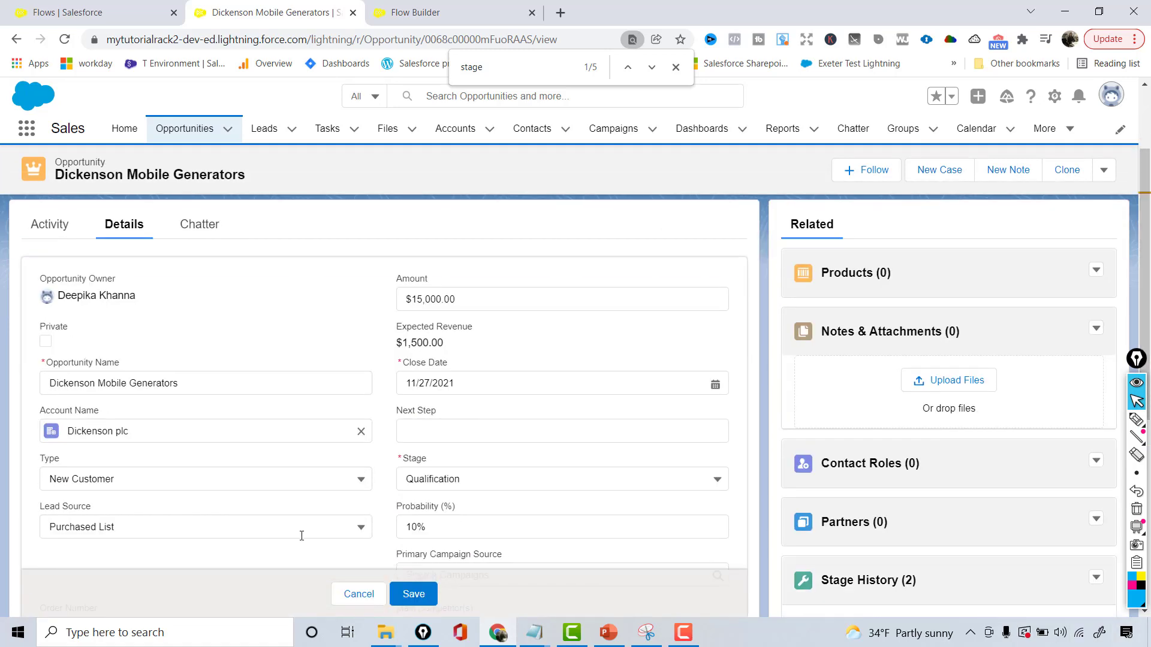
click(368, 599)
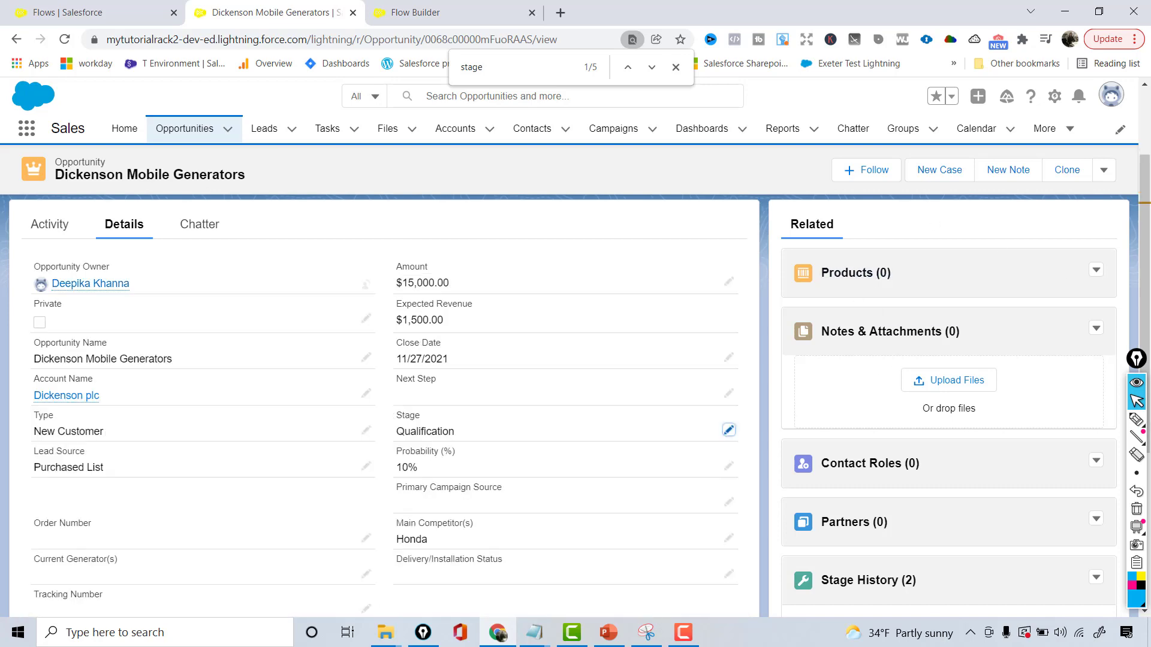
Start a new action on the Opportunity object with action type Flow and Survey Flow1 as its flow
click(1053, 97)
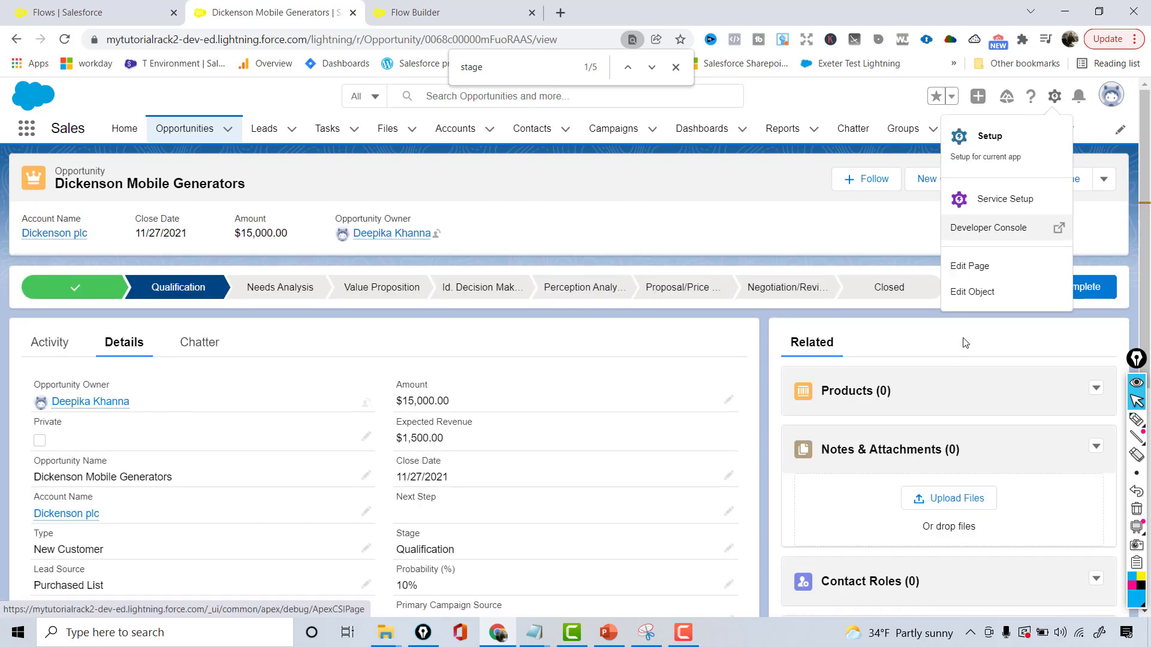
click(972, 291)
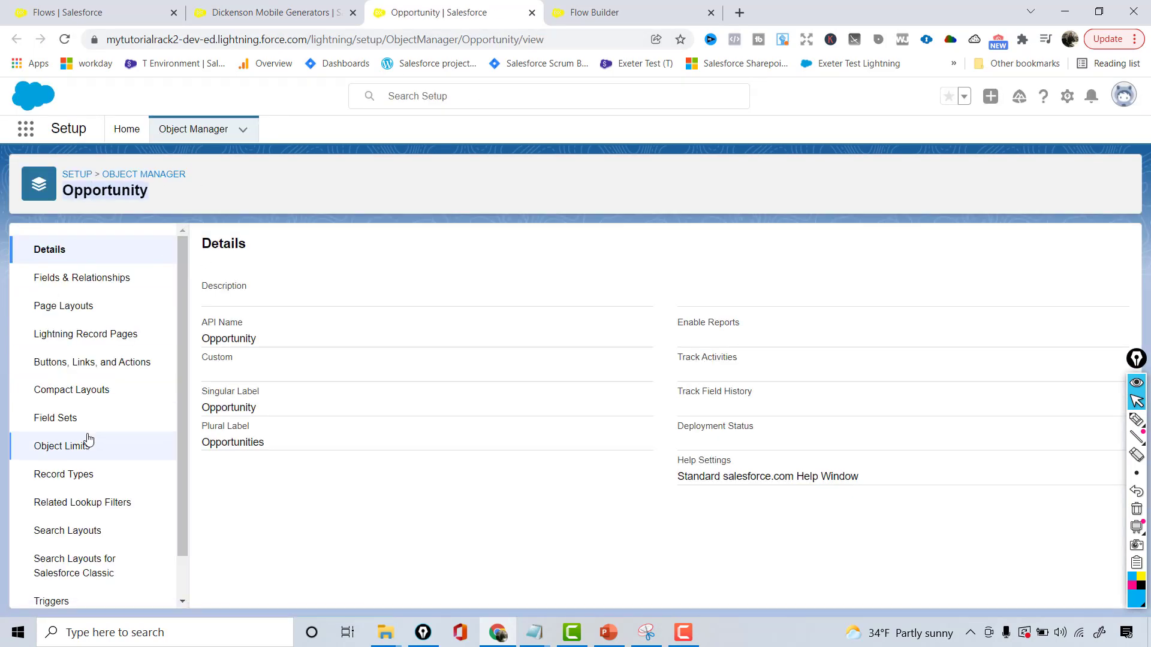
click(100, 371)
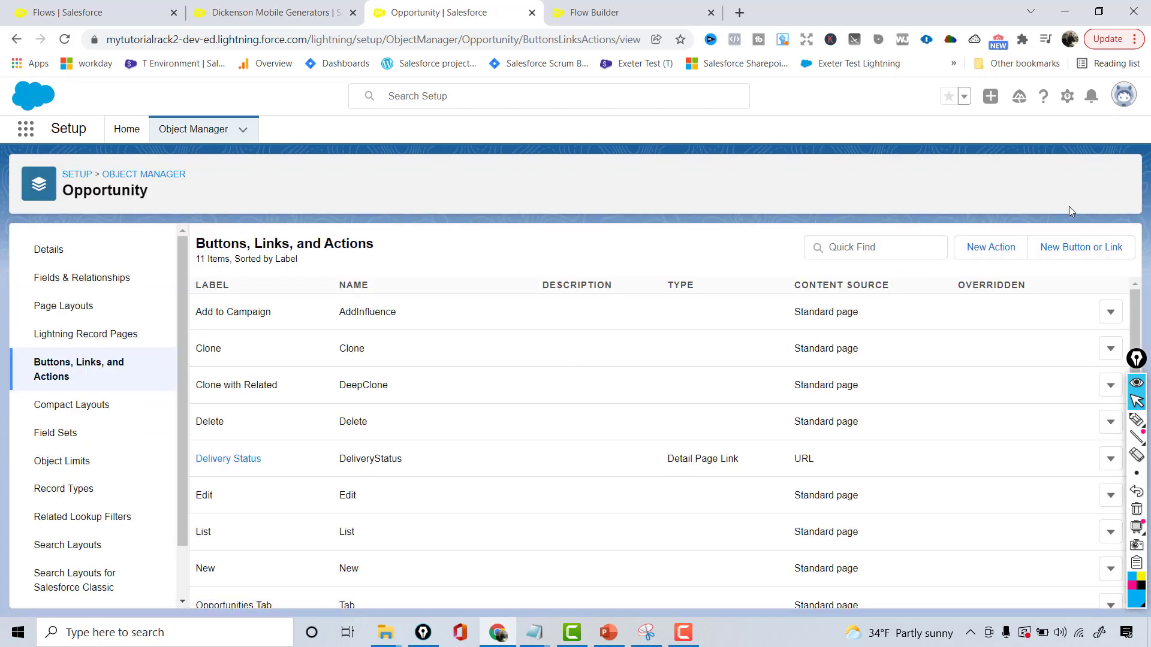
click(979, 247)
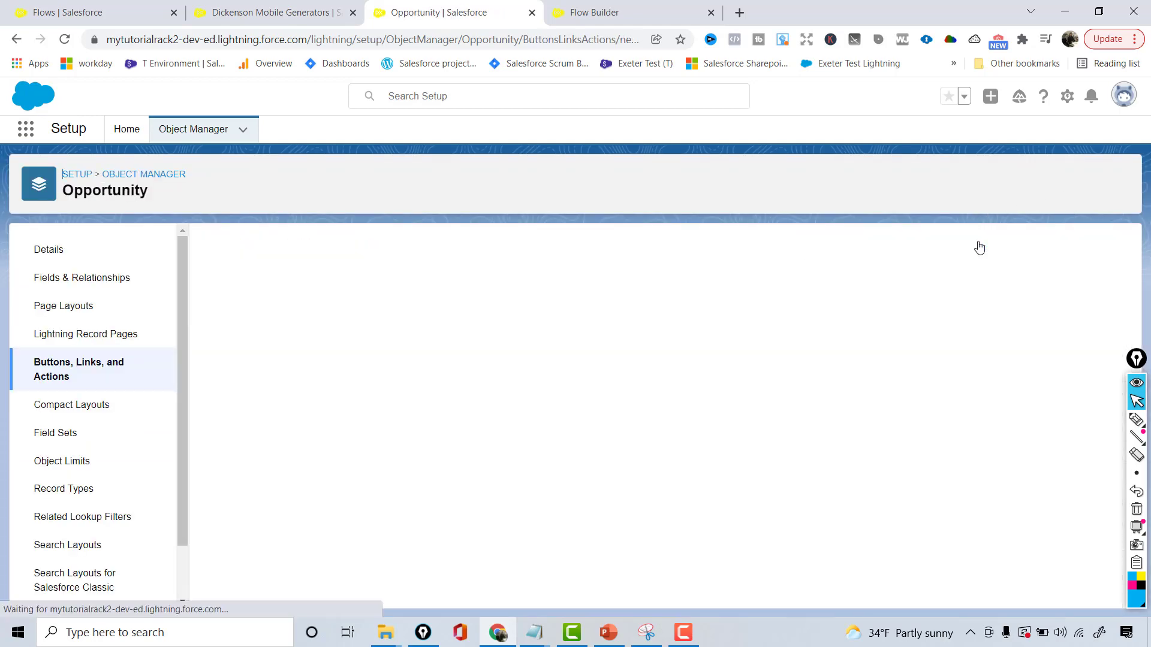
click(446, 337)
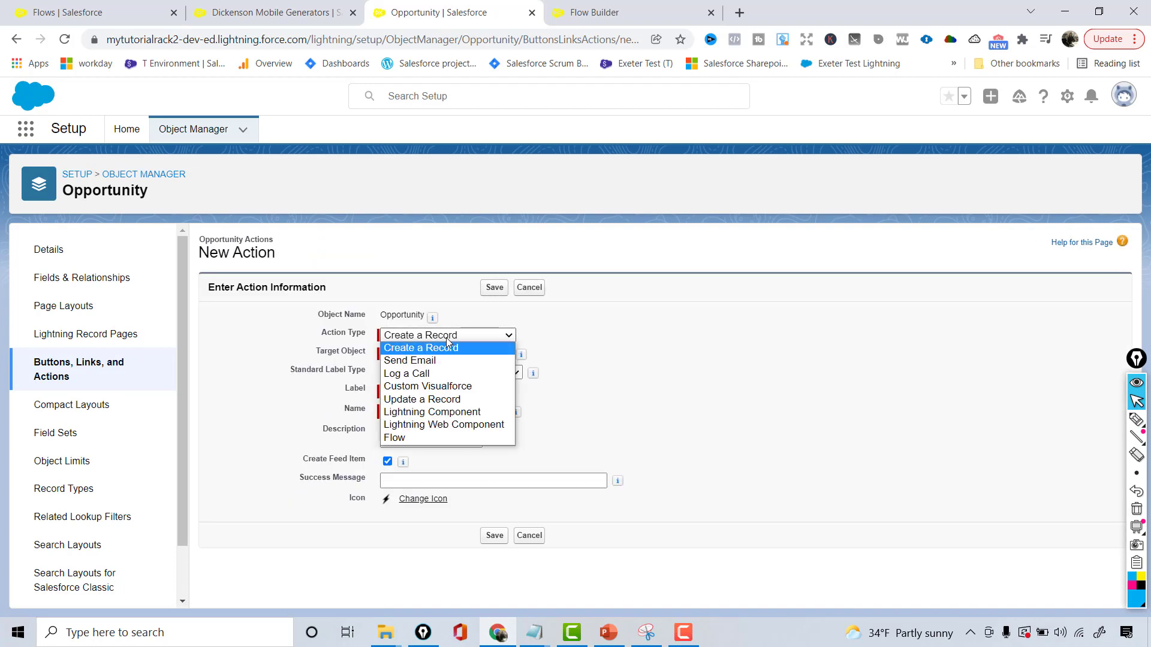
click(404, 440)
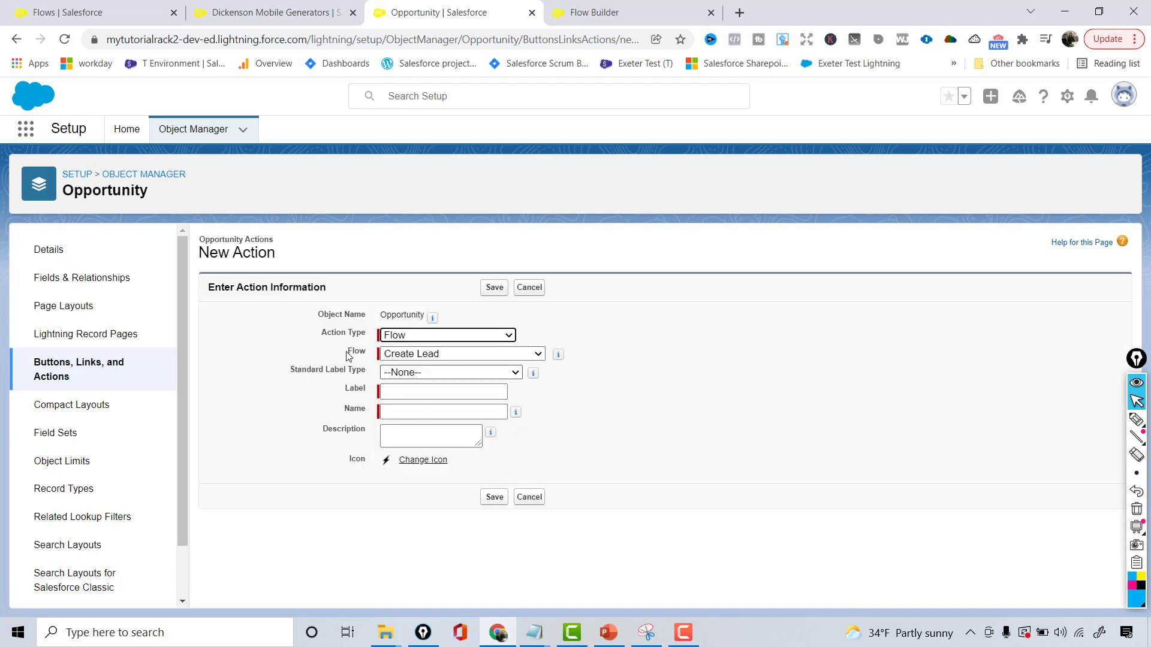
click(445, 353)
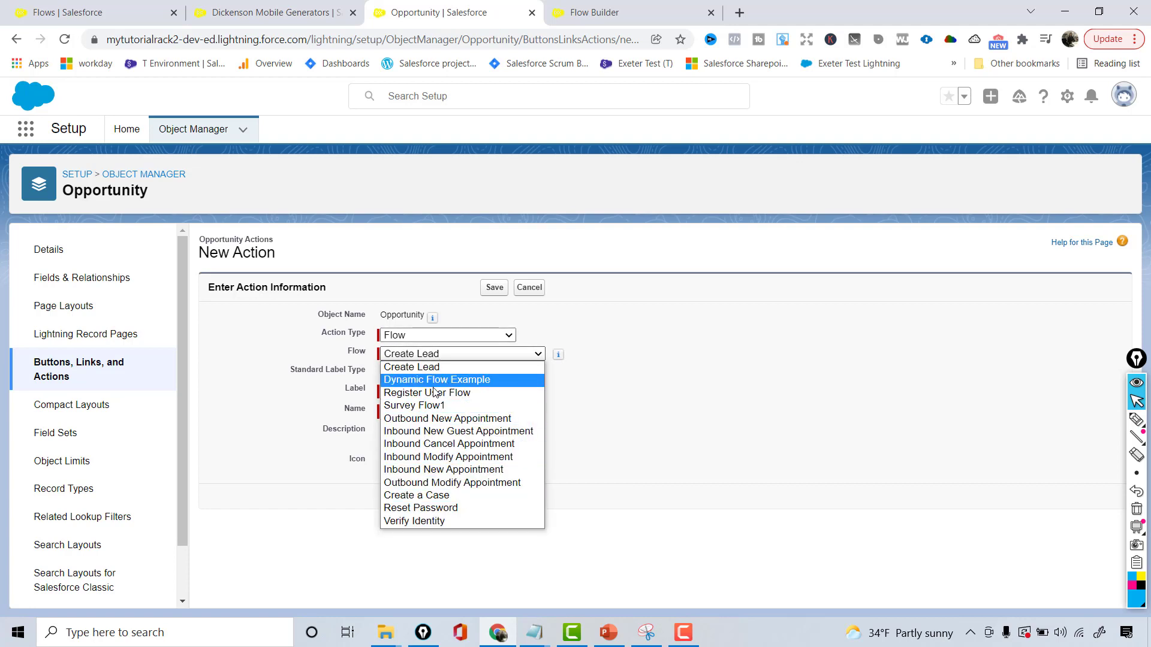
click(428, 408)
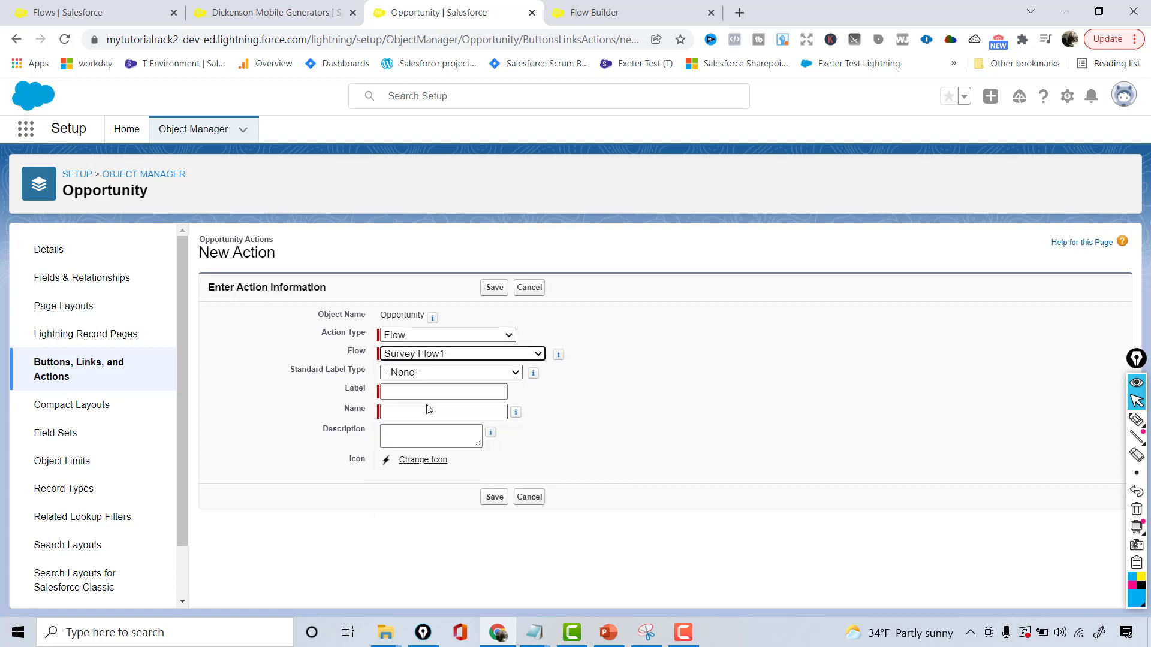
Label the new action Take Survey, name it Take_Survey and save it
click(389, 391)
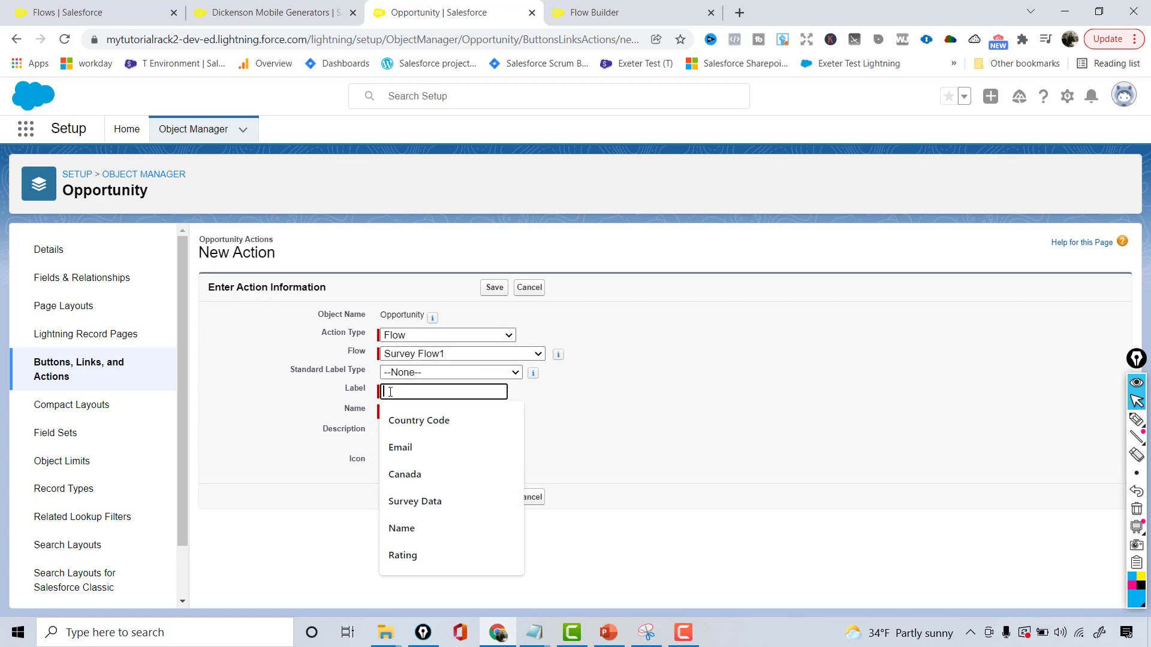
text(Take Survey)
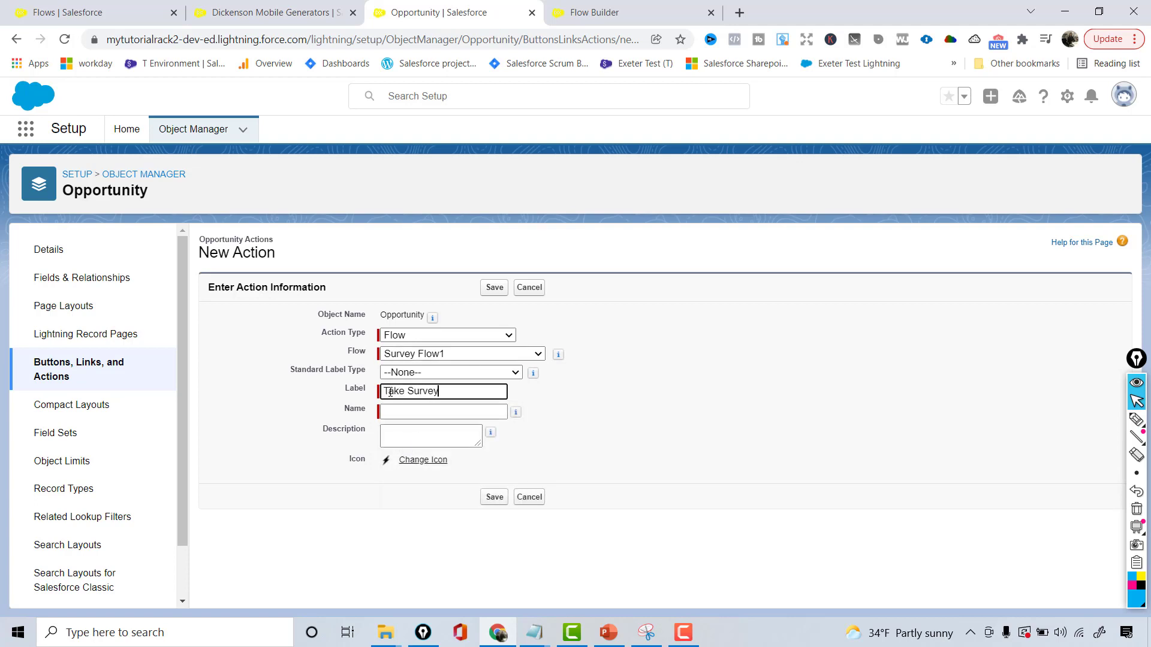
key(Tab)
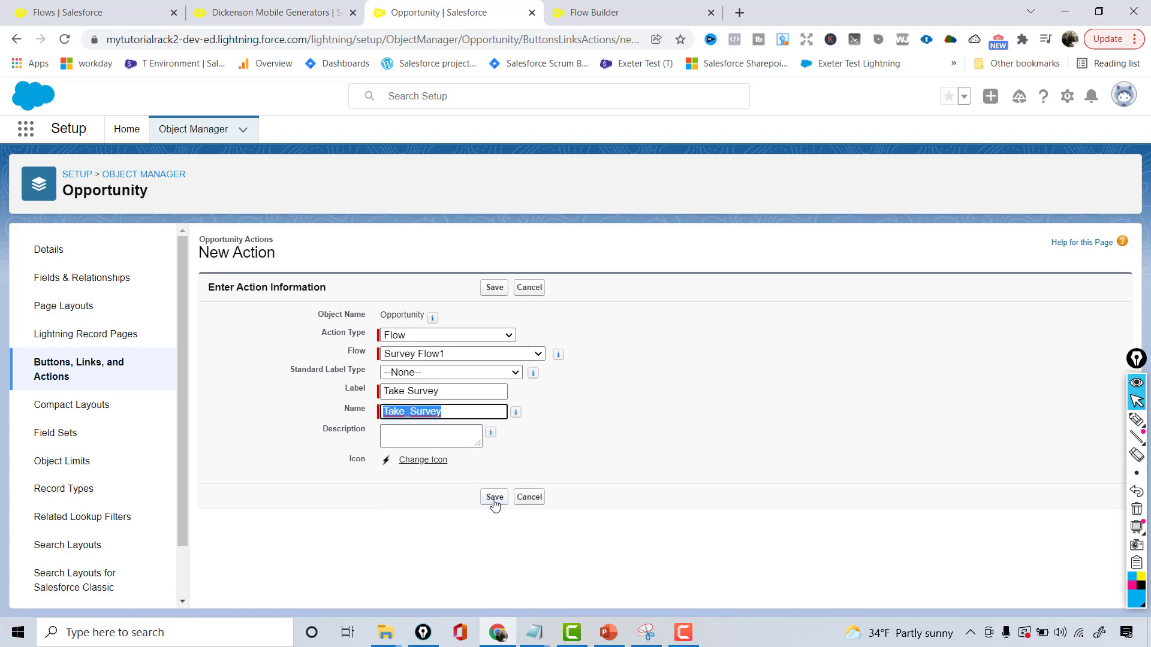
click(494, 498)
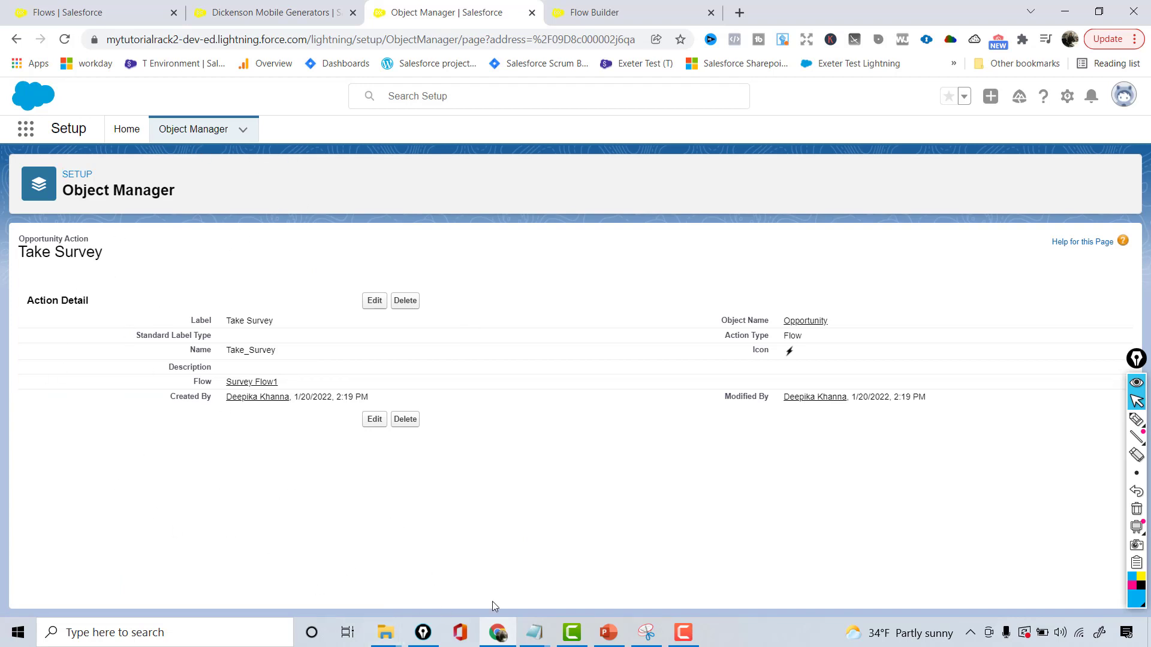
Find the Opportunity object in Object Manager and open its Opportunity Layout page layout for editing
click(206, 129)
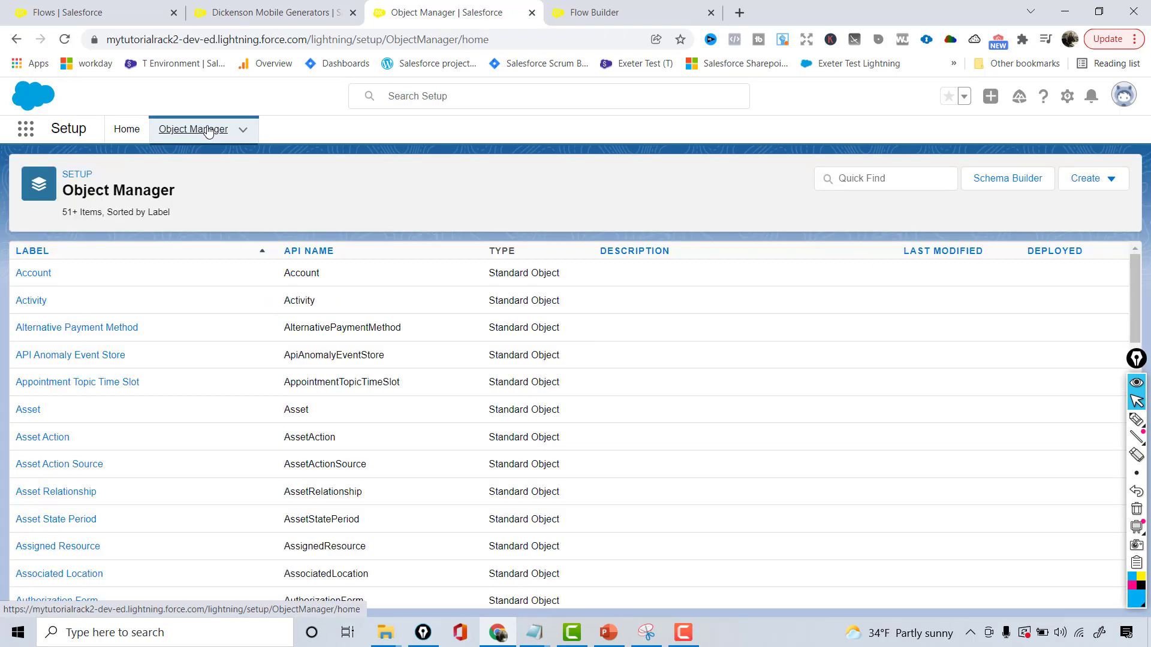
click(883, 185)
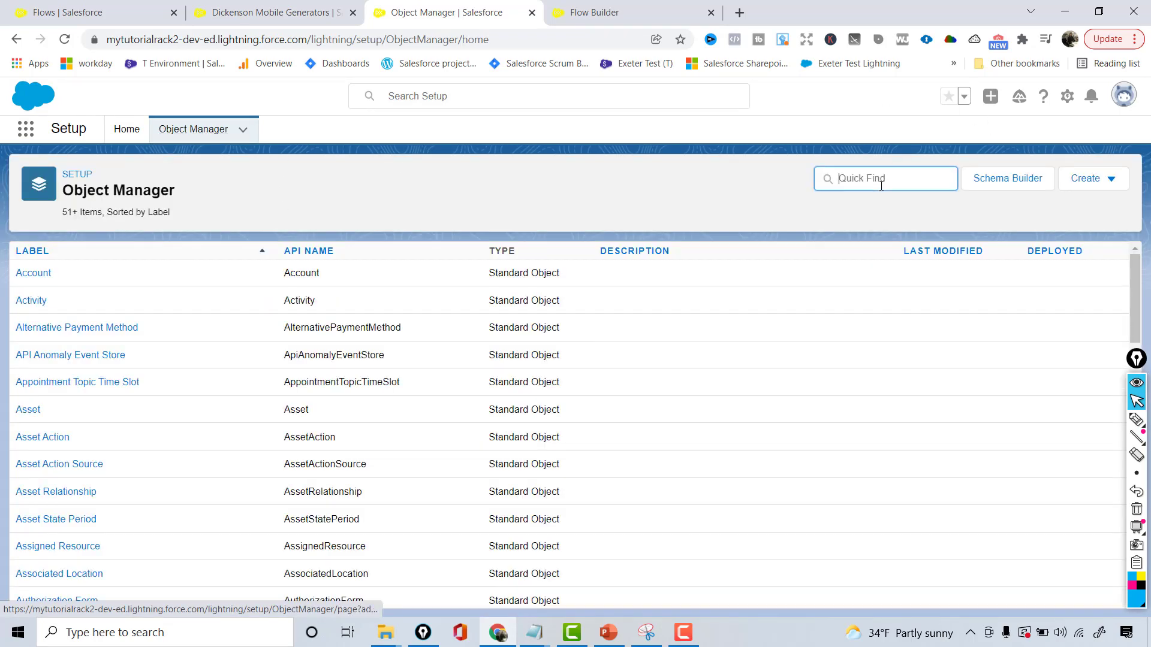
text(oppo)
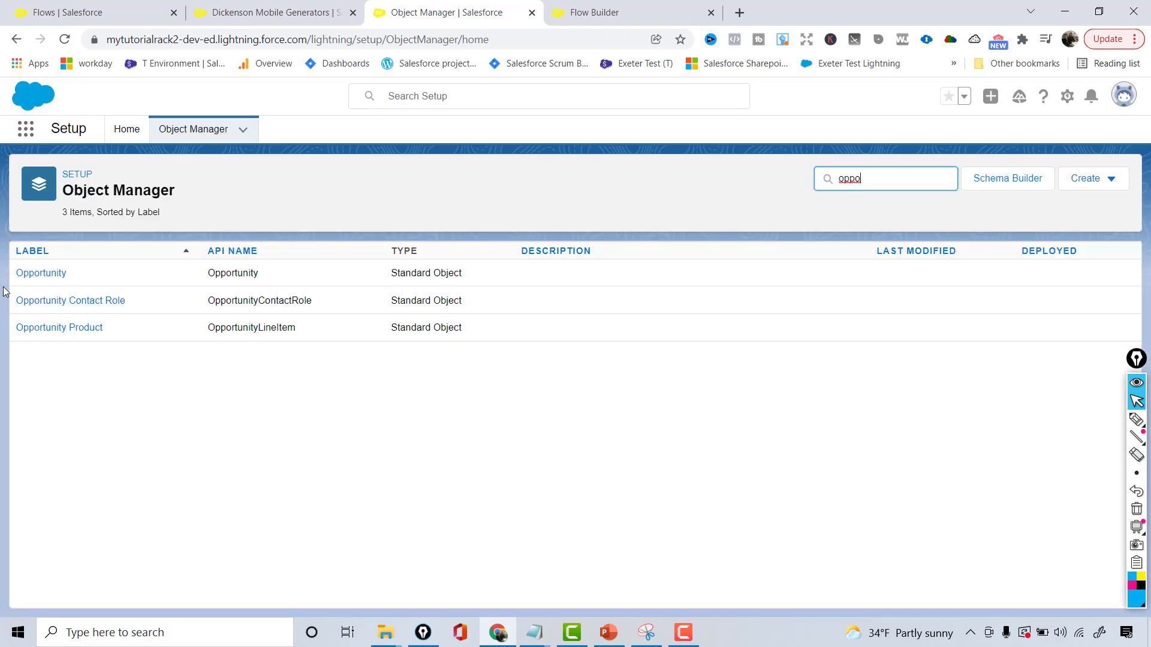
click(34, 276)
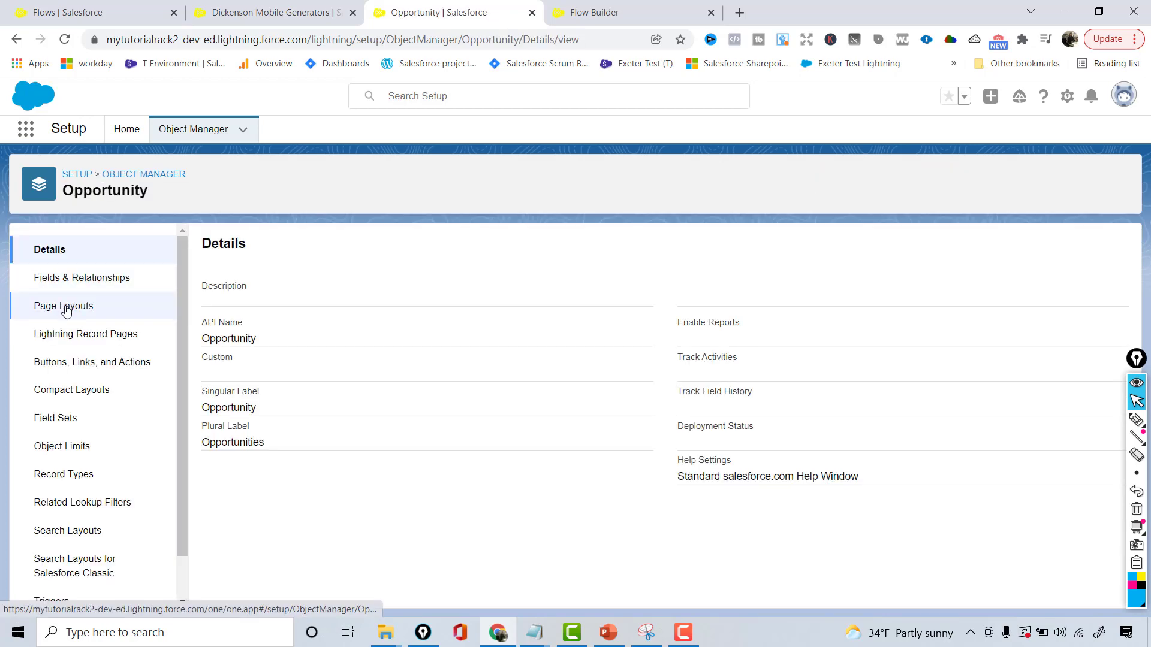
click(63, 306)
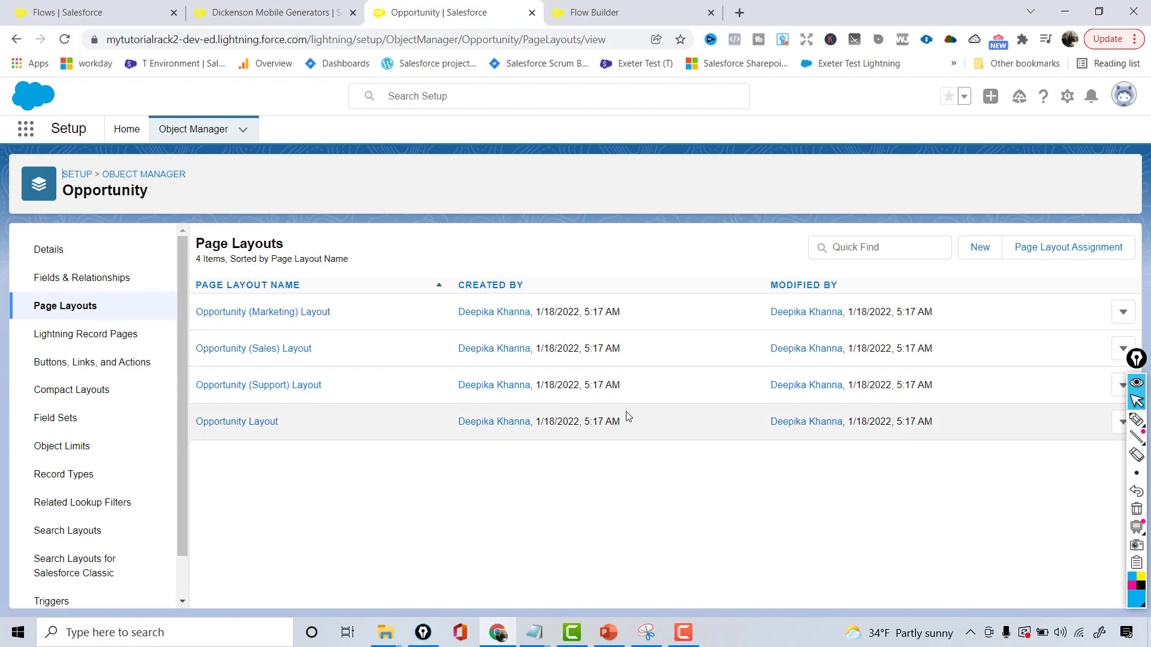
click(263, 425)
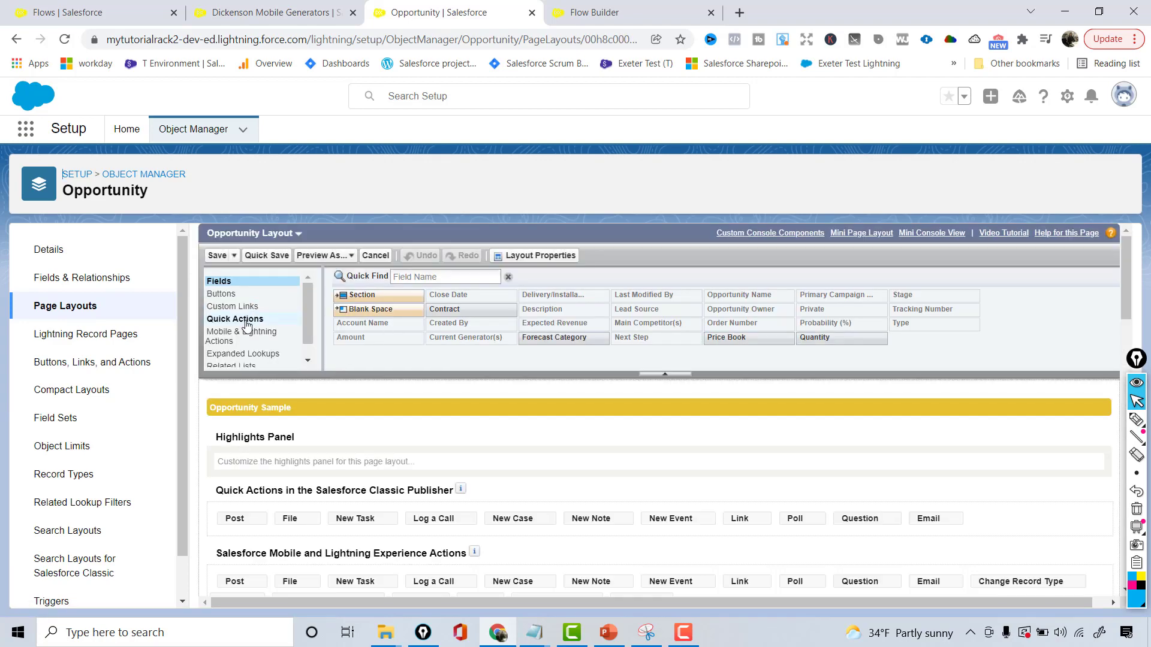
Add the Take Survey action after New Task in the Salesforce Mobile and Lightning Experience Actions section and save the layout
click(247, 321)
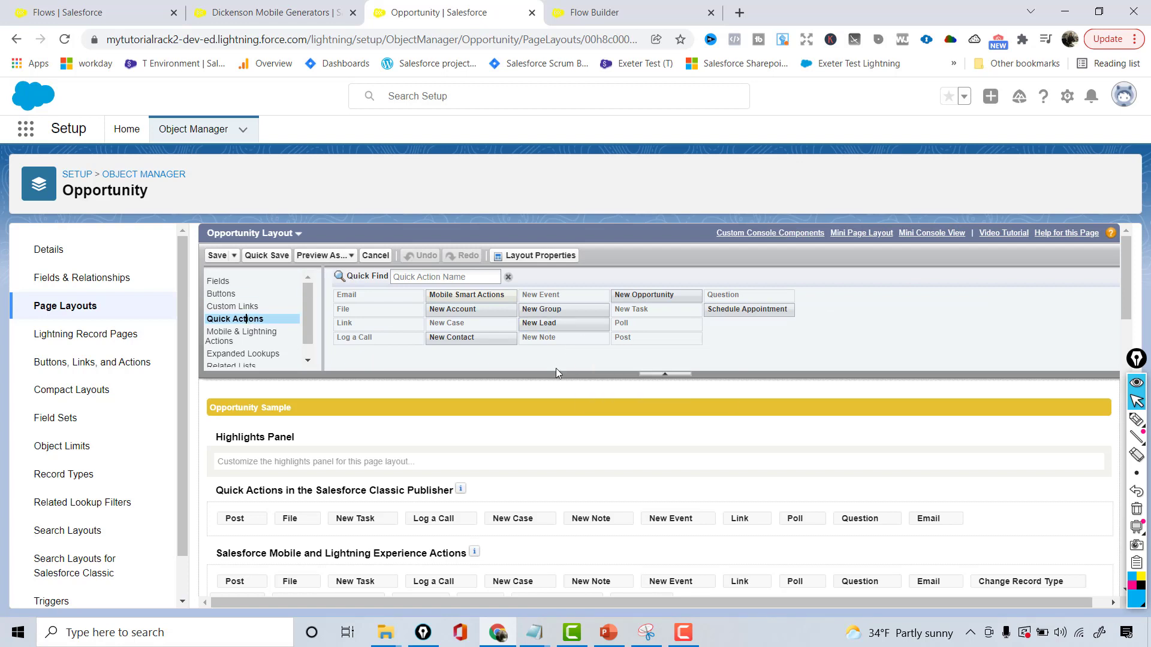
click(225, 334)
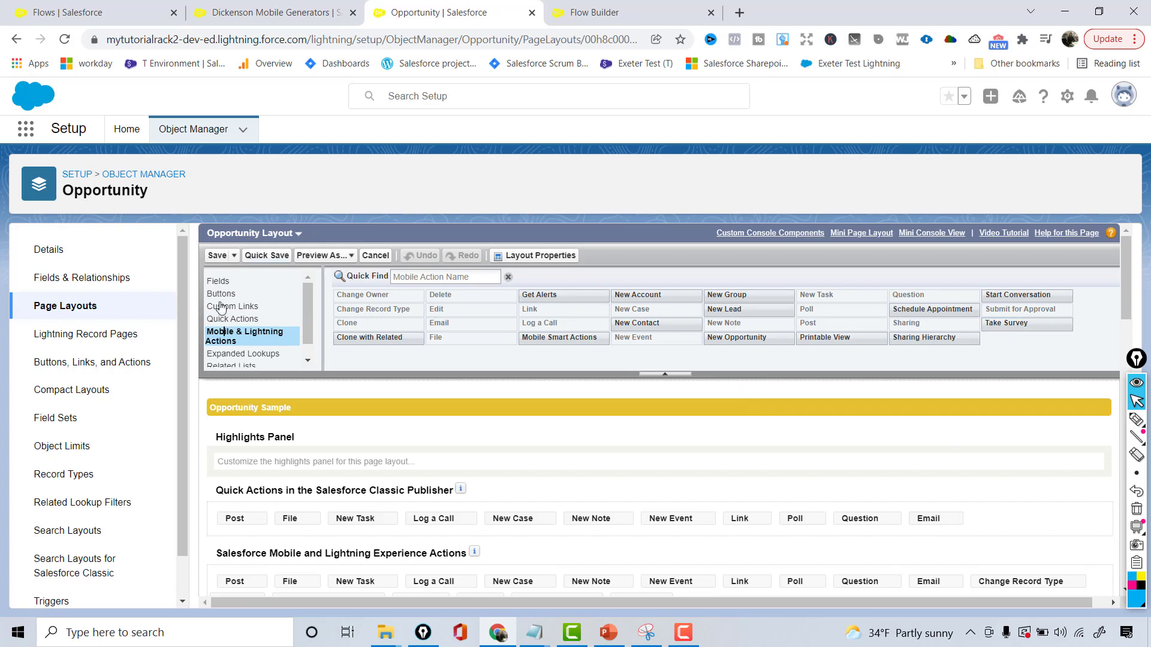
scroll(1127, 277, down, 1)
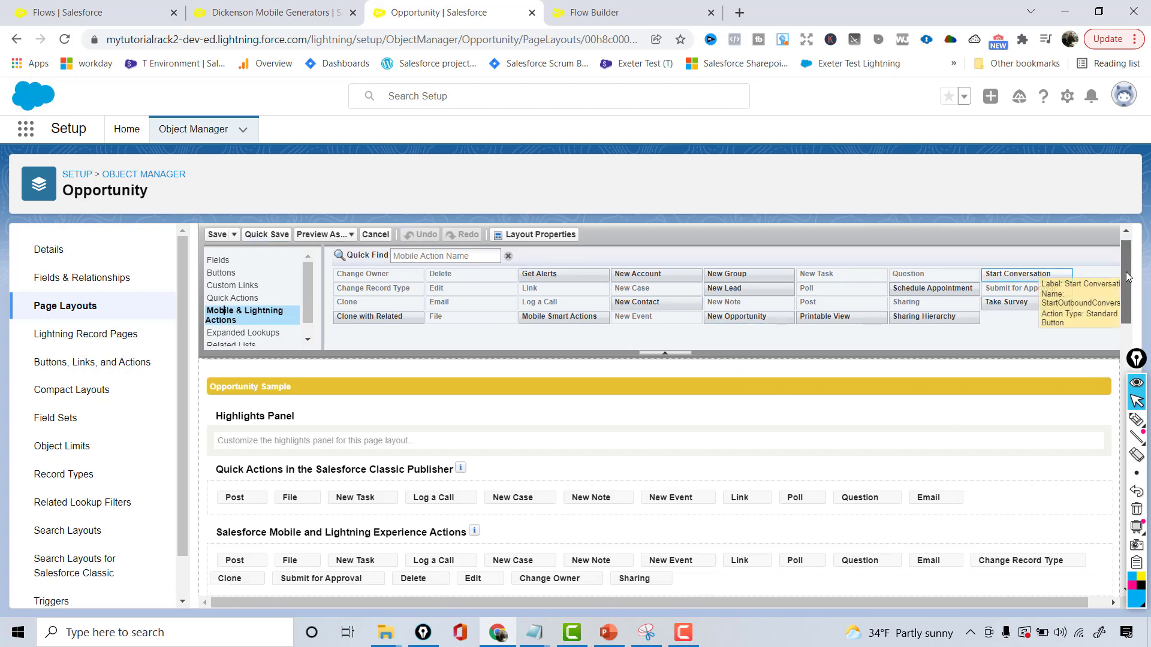
drag(1126, 274, 1126, 284)
drag(1000, 304, 396, 527)
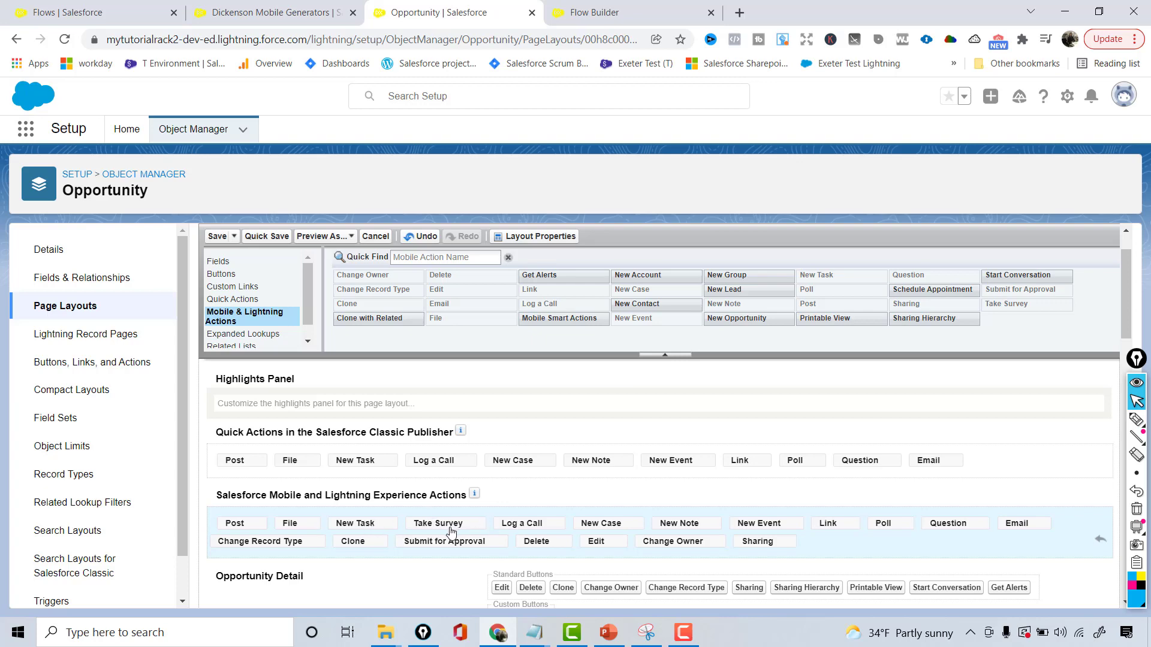
click(266, 237)
Reload the Dickenson Mobile Generators opportunity, launch its Take Survey action and close the survey without answering
click(314, 11)
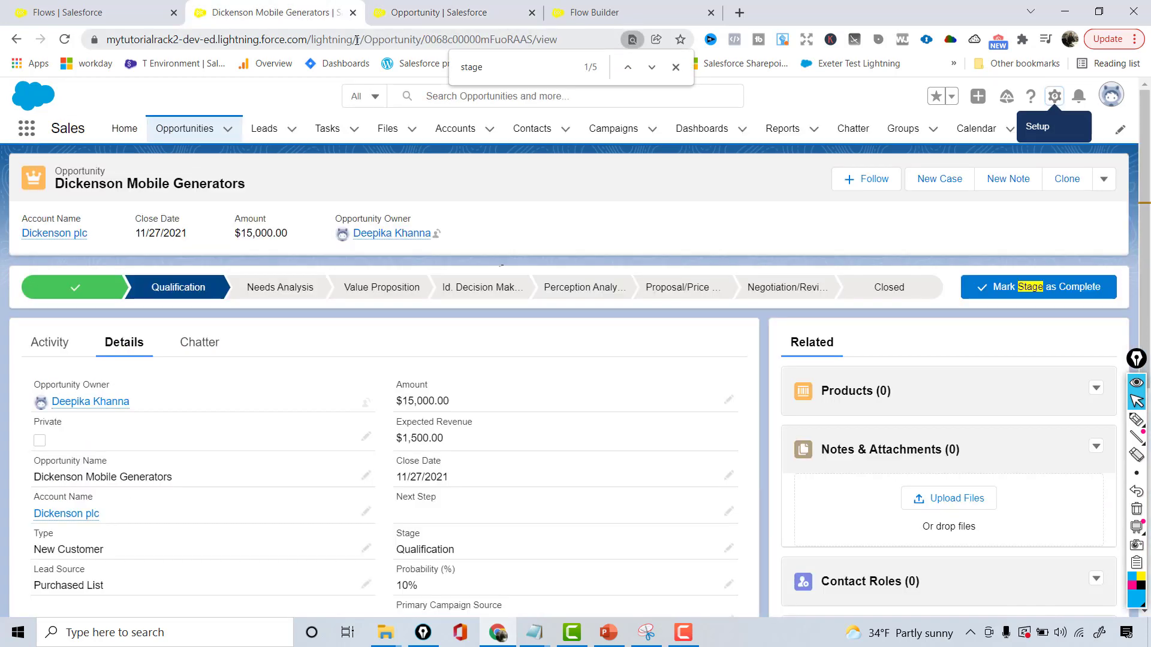
click(358, 37)
key(Return)
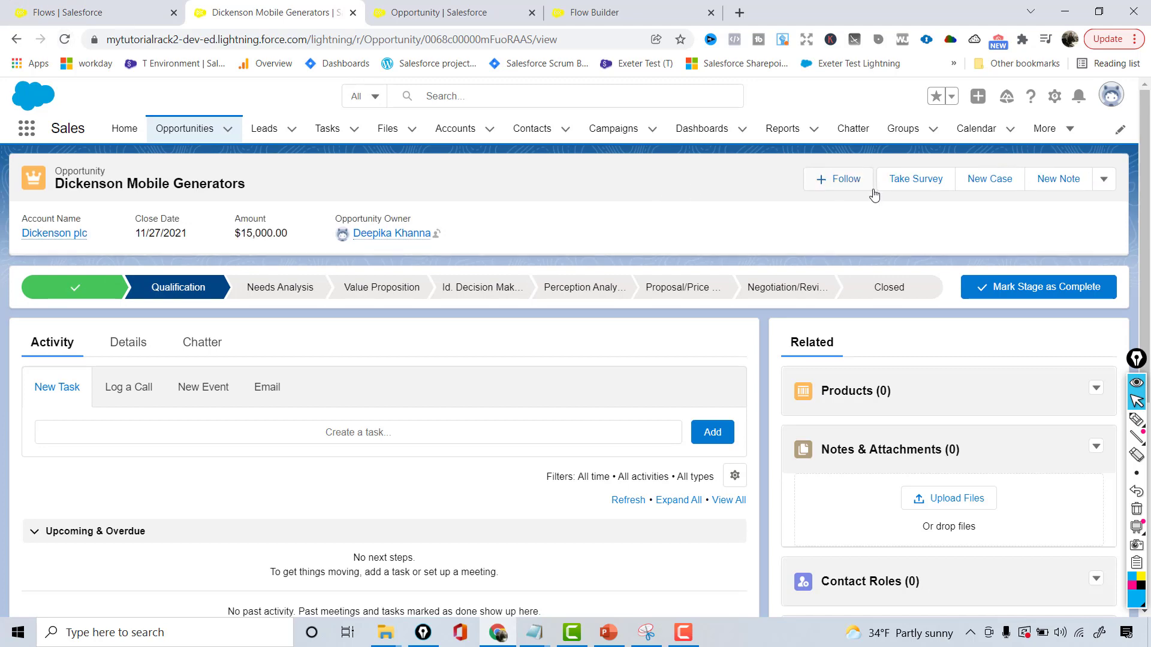
click(920, 181)
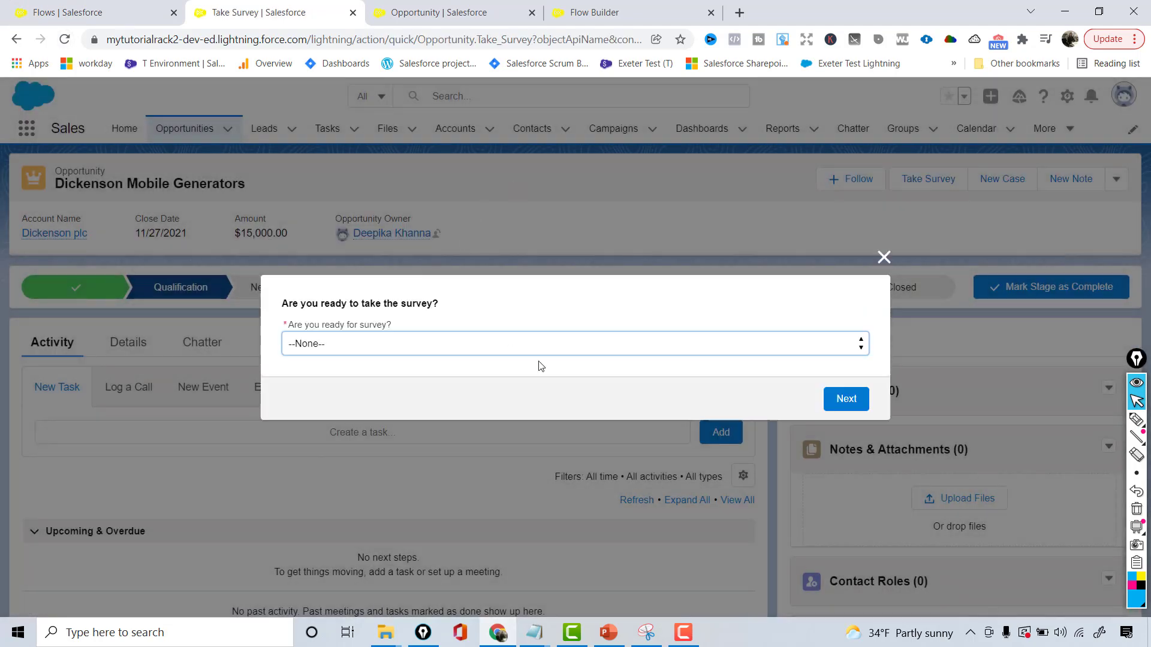
click(881, 235)
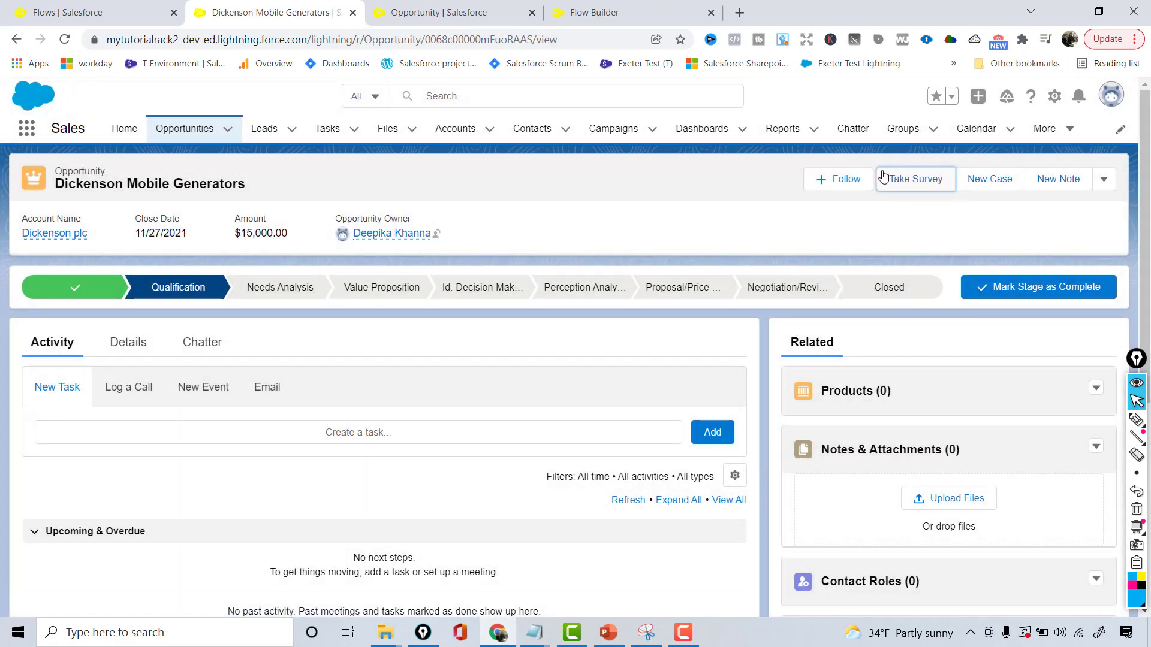
Open the opportunity's record page for editing in Lightning App Builder and dismiss the walkthrough hint
click(1051, 99)
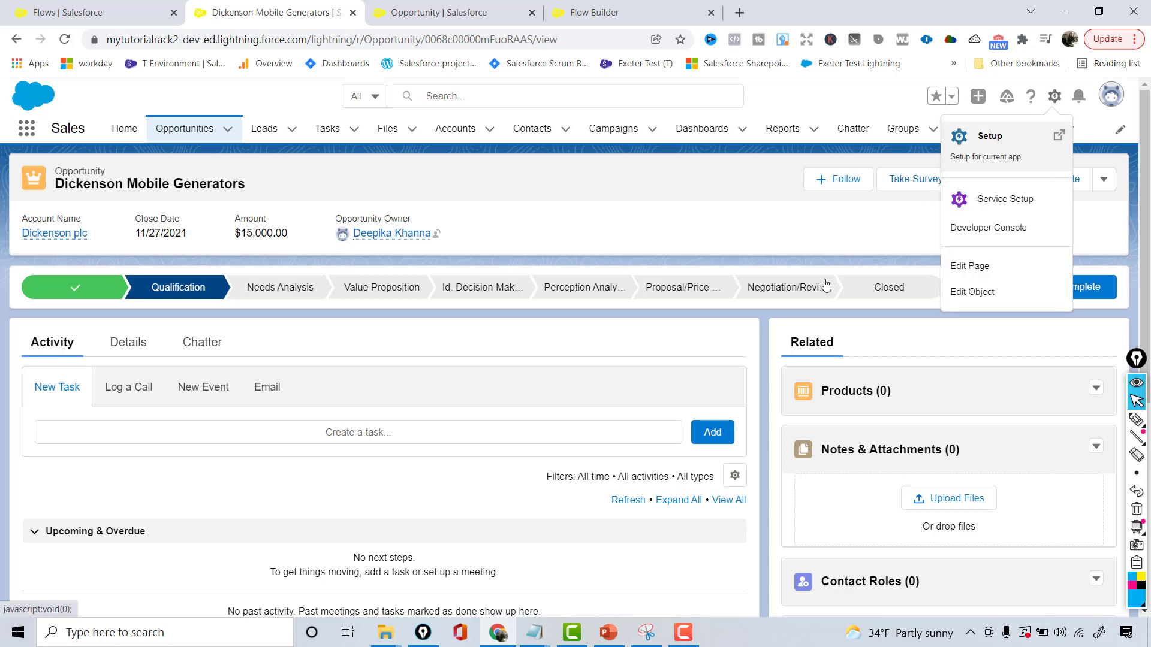
click(989, 265)
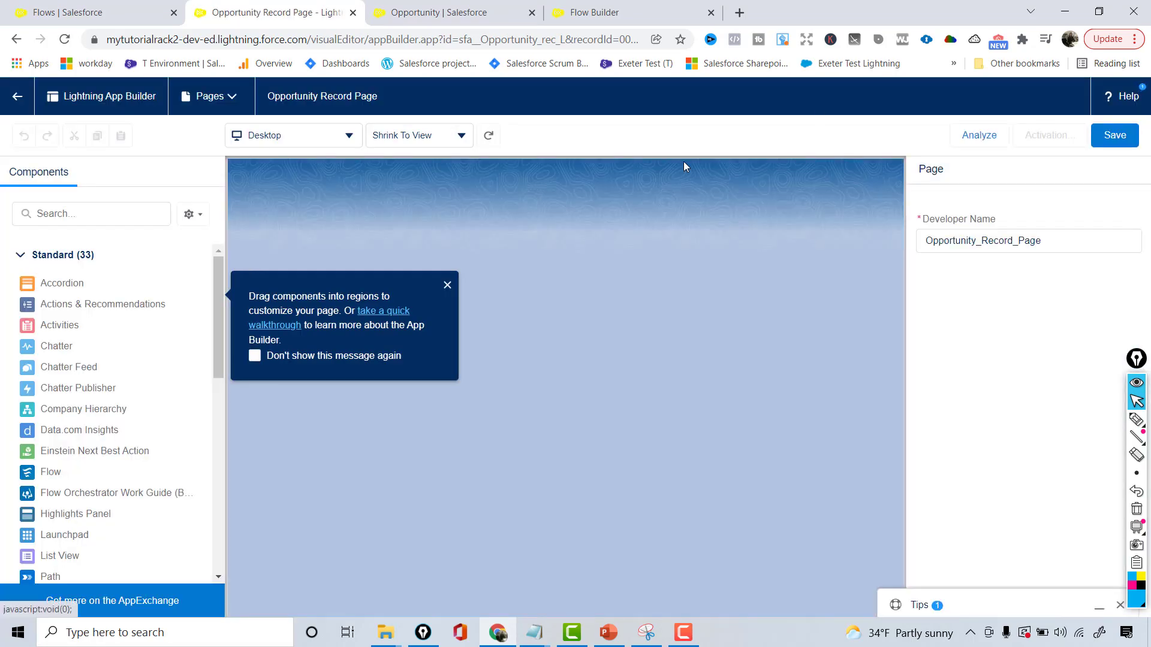
click(447, 288)
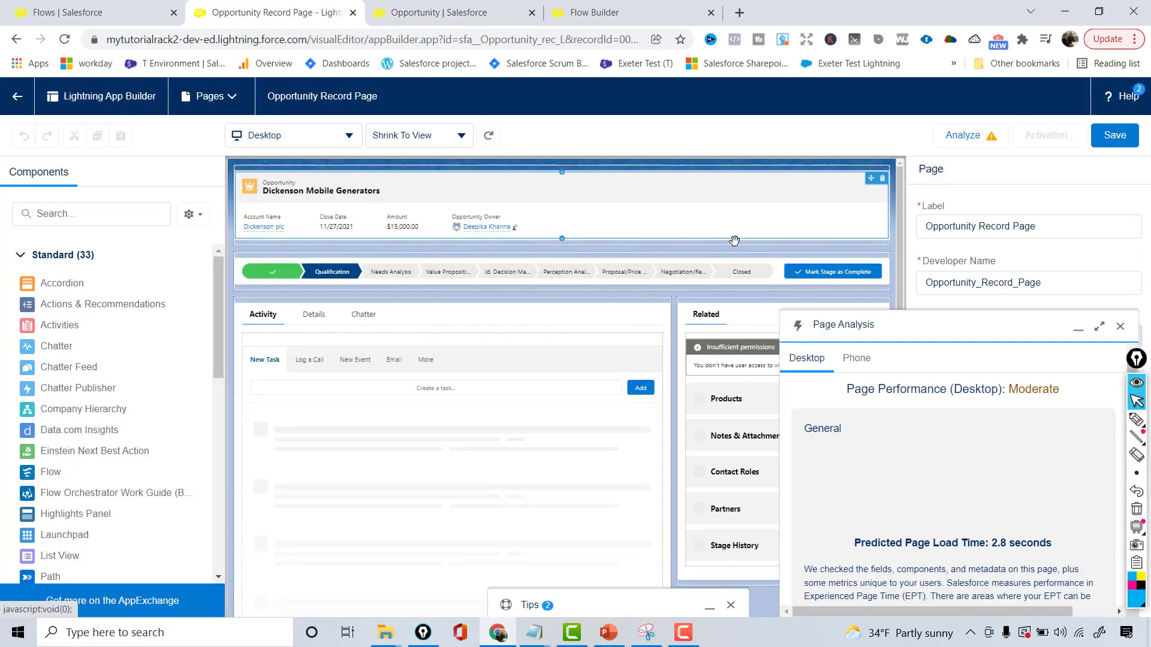
Close the page analysis and select the Highlights Panel on the Opportunity record page to reach its Dynamic Actions upgrade option
click(1121, 353)
click(658, 206)
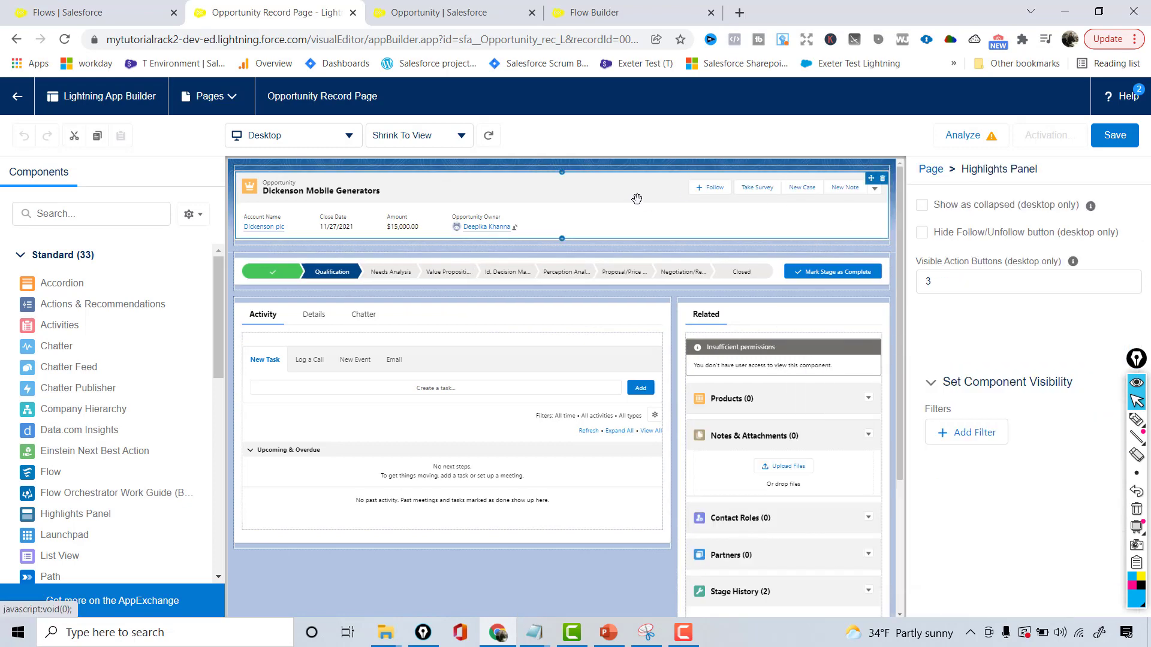
scroll(1144, 237, down, 5)
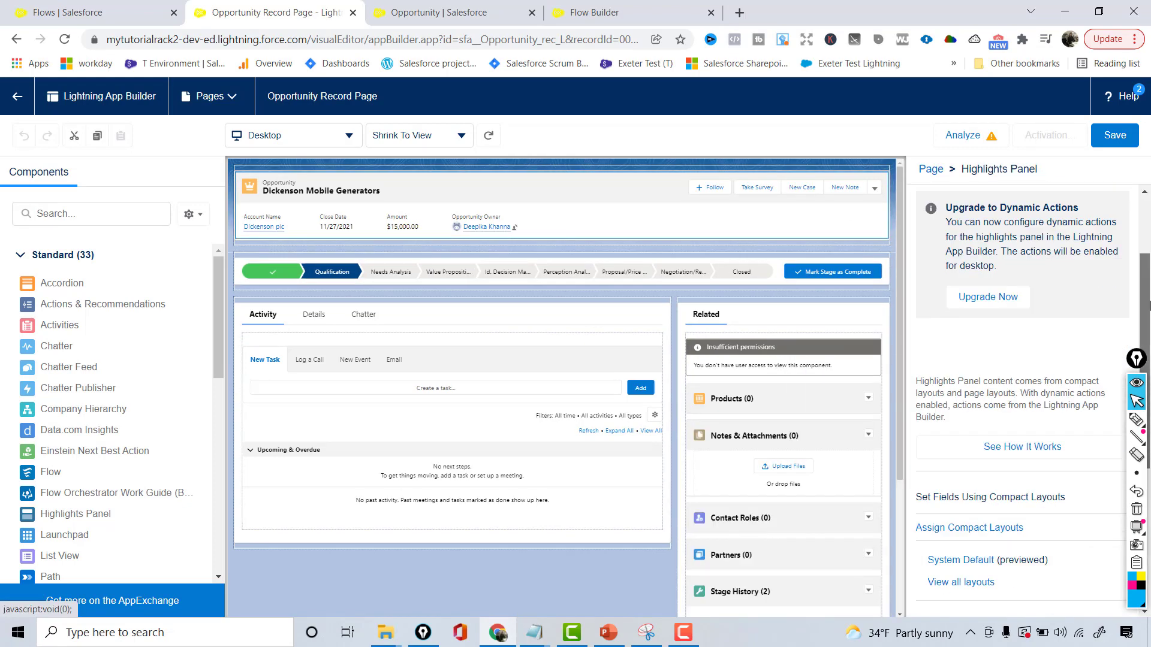
scroll(1145, 240, up, 5)
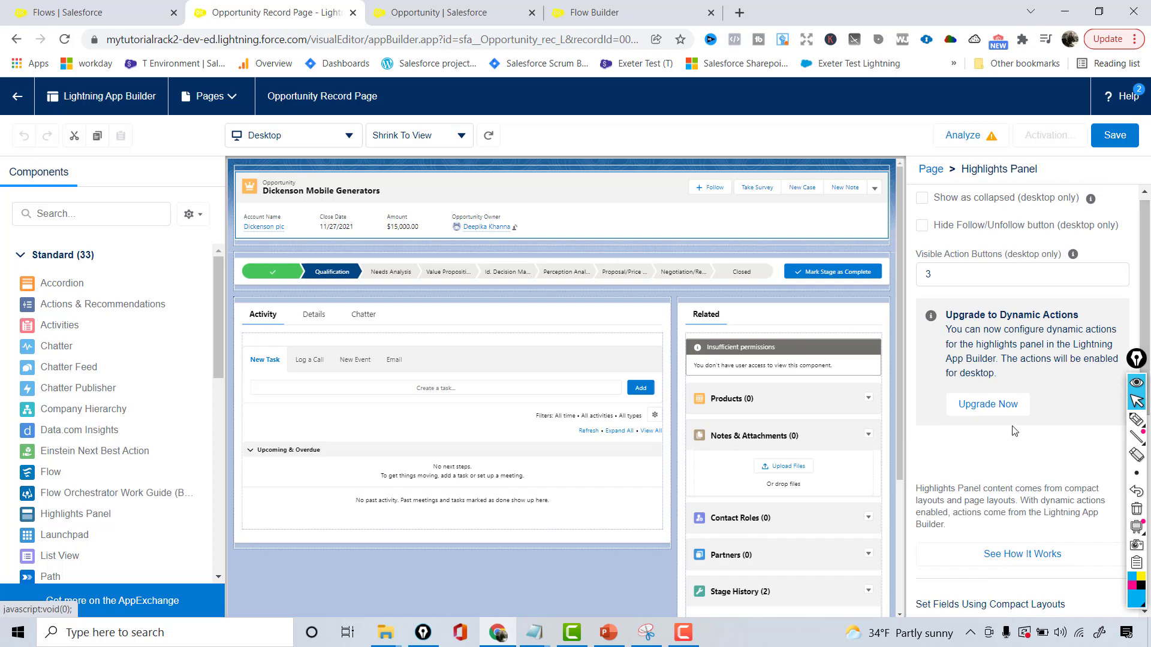
Upgrade the Highlights Panel to Dynamic Actions by migrating the actions from the Opportunity Layout page layout
click(992, 404)
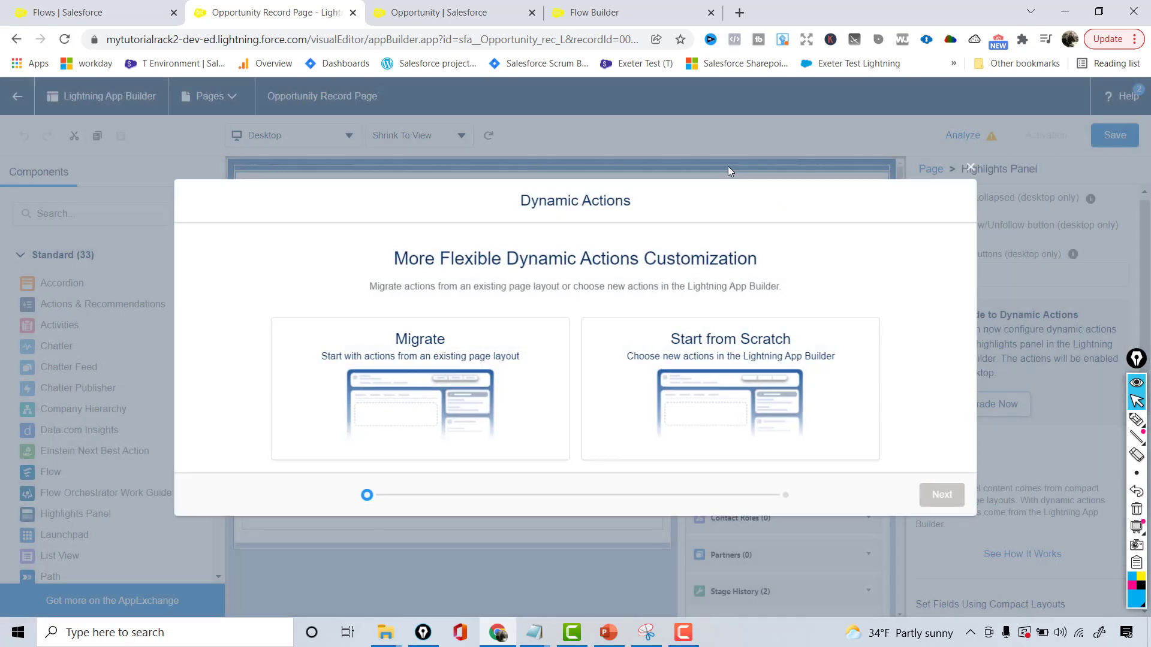
click(410, 339)
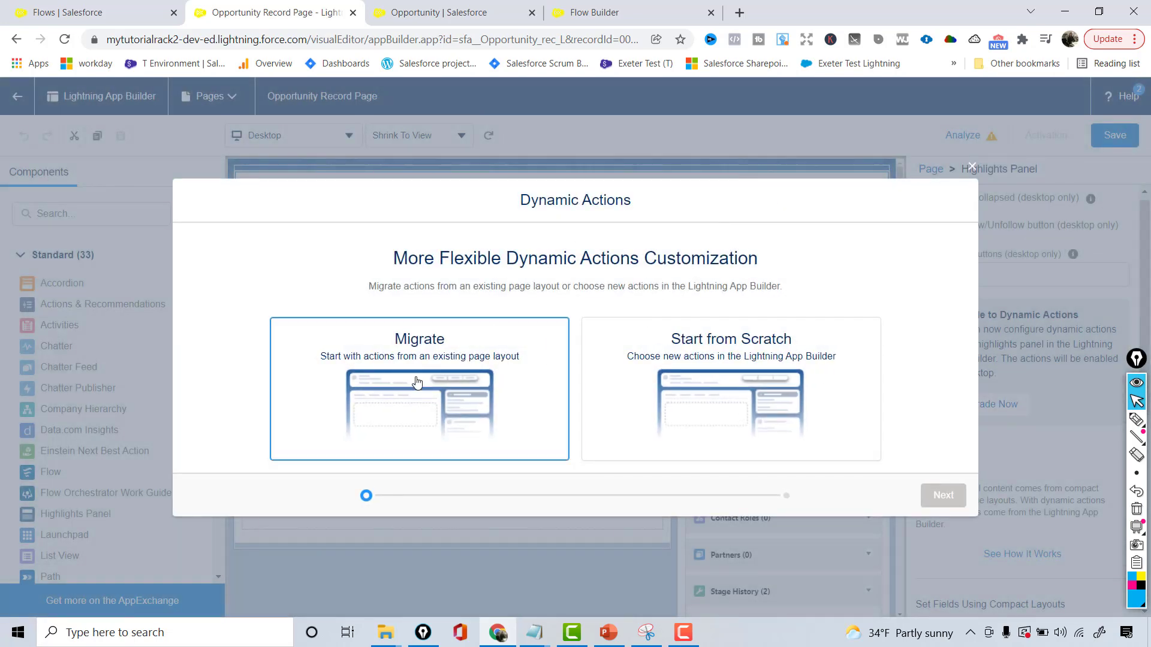
click(940, 492)
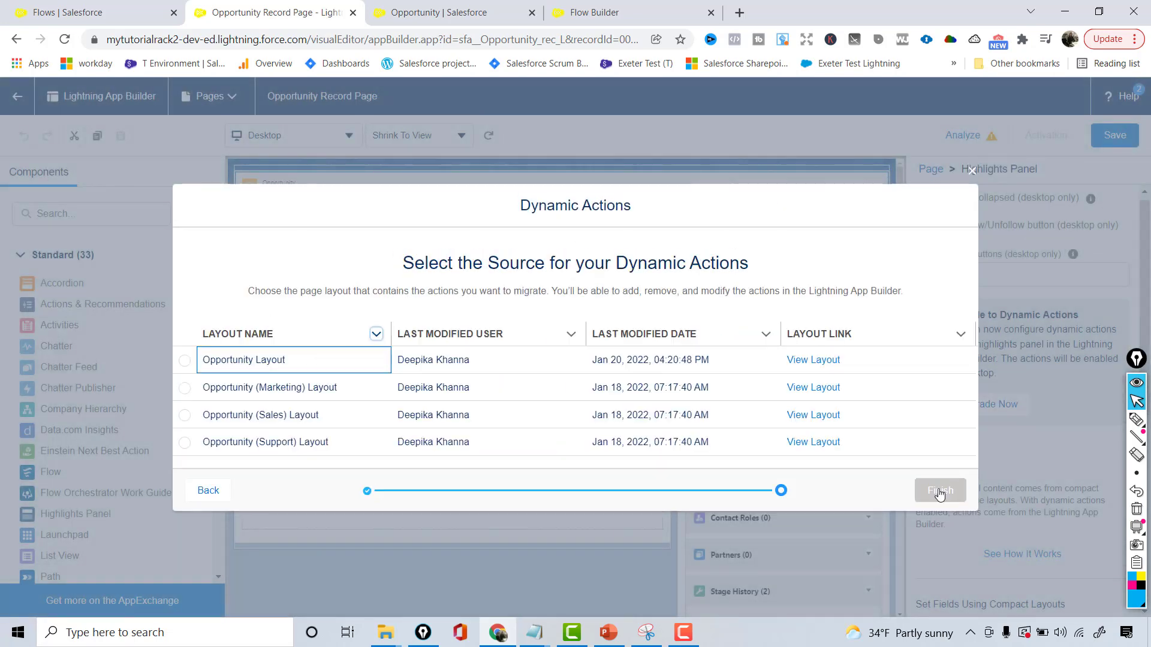
click(184, 360)
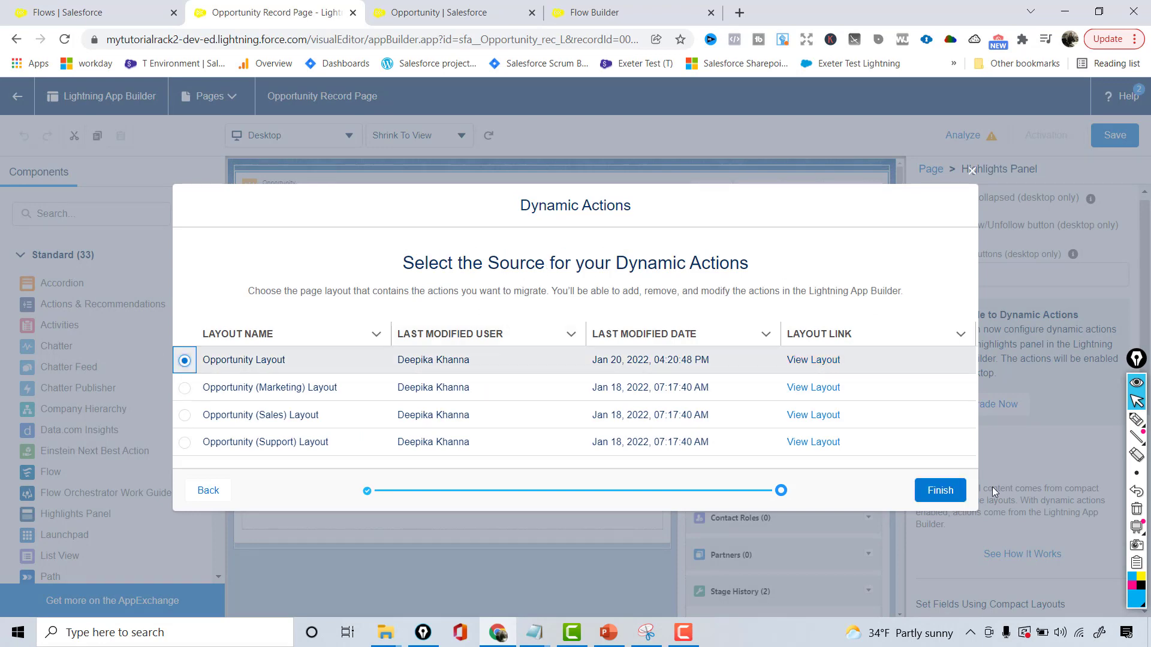
click(947, 486)
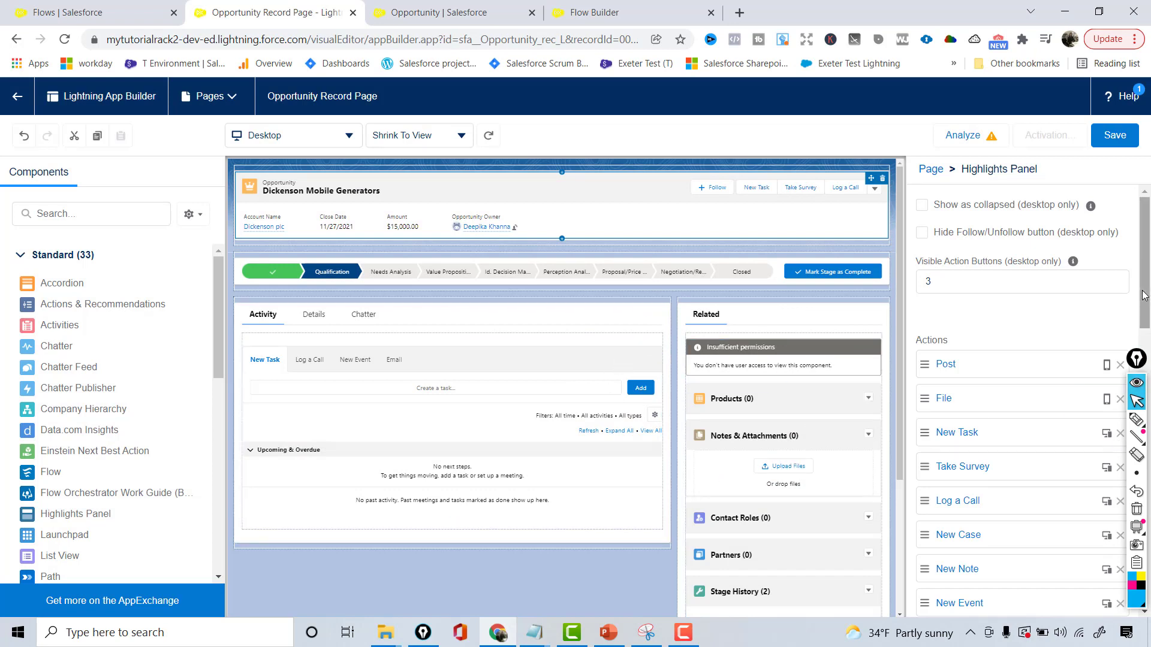
scroll(1145, 295, down, 1)
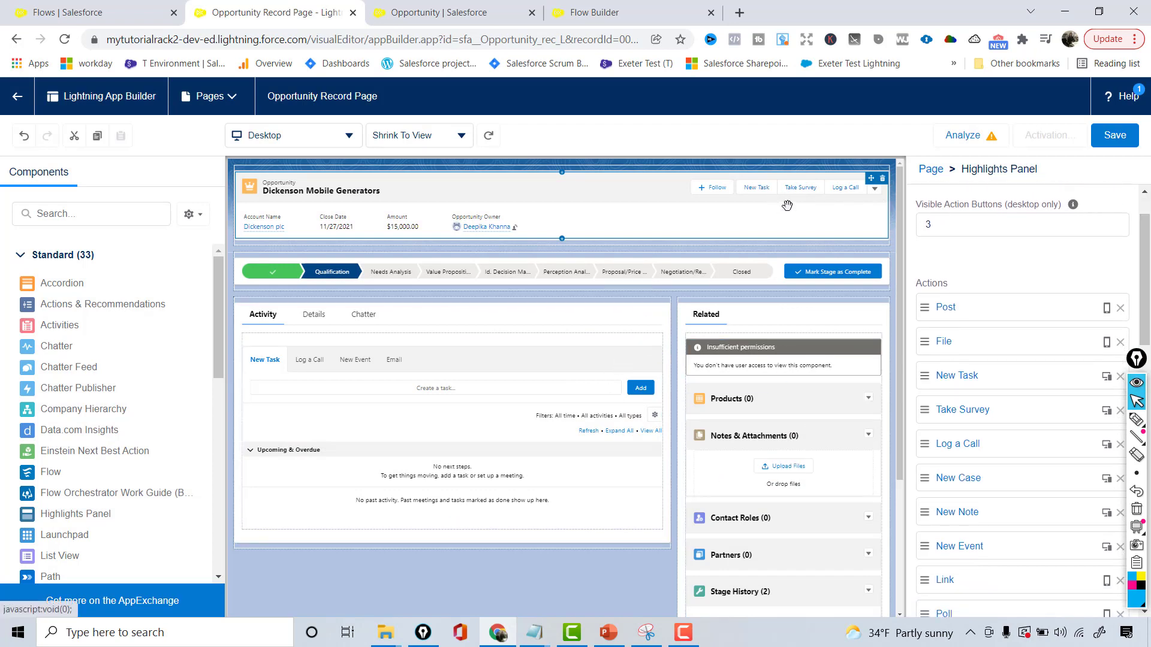
click(961, 412)
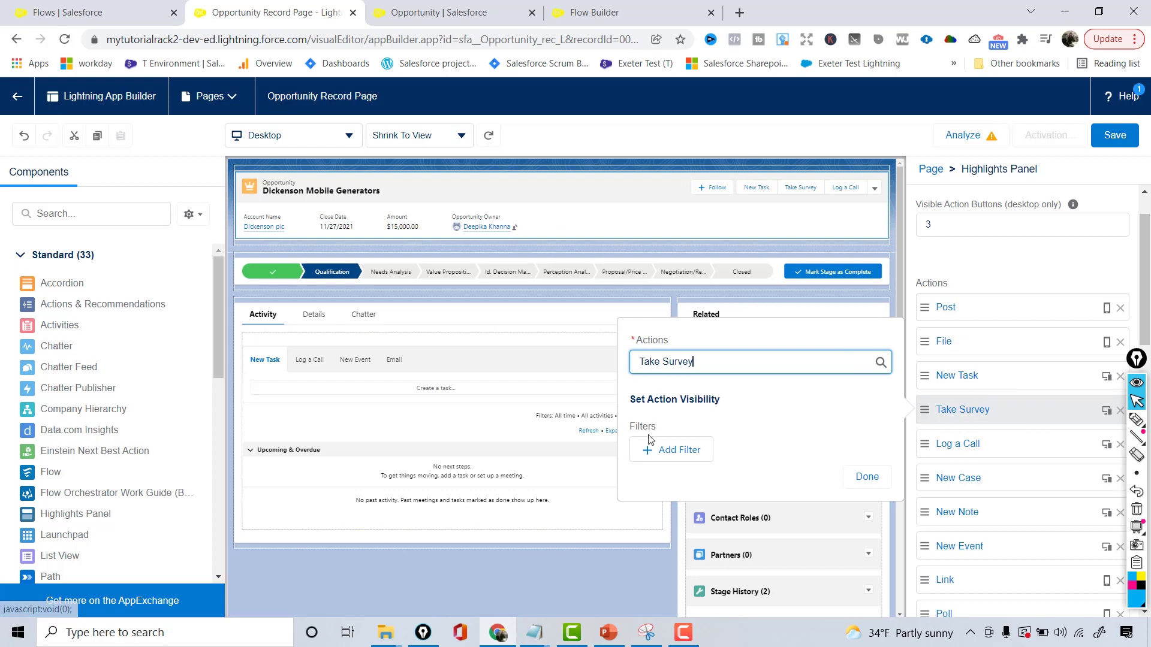
click(690, 453)
click(695, 476)
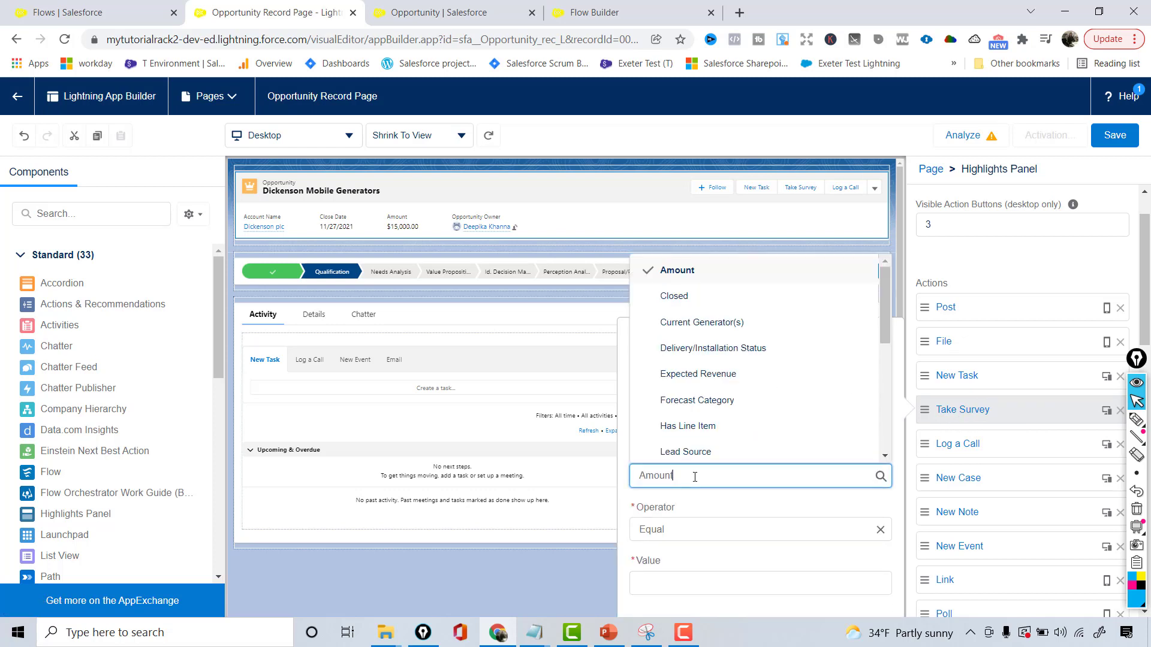
text(s)
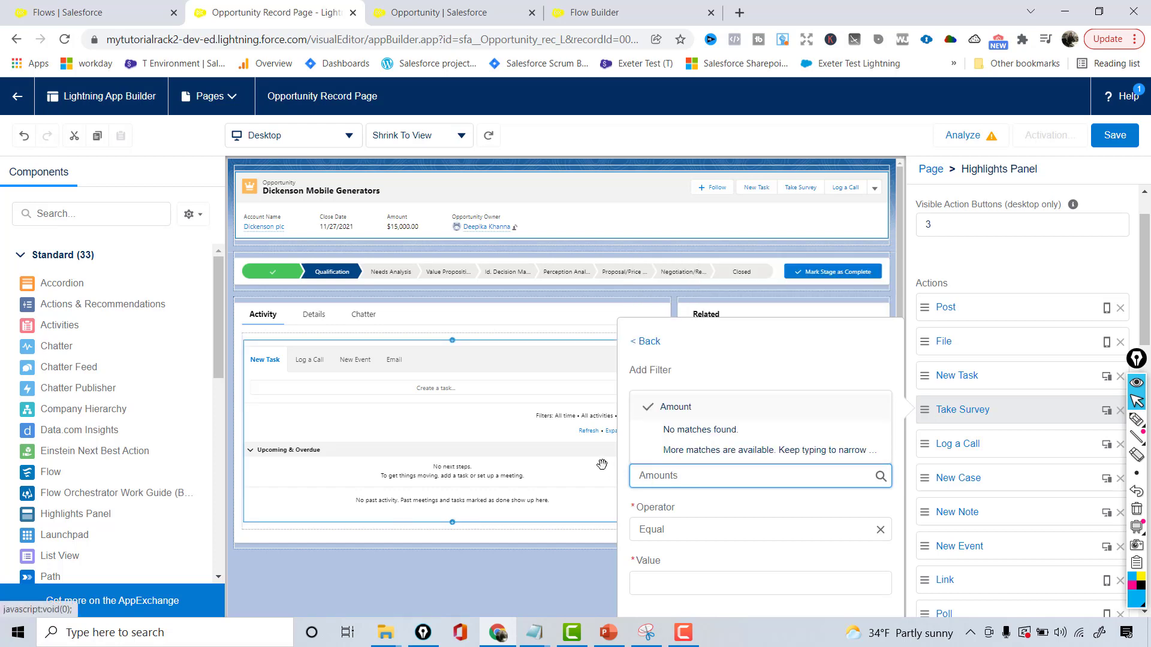
key(BackSpace)
key(BackSpace)
key(BackSpace)
key(BackSpace)
key(BackSpace)
key(BackSpace)
key(BackSpace)
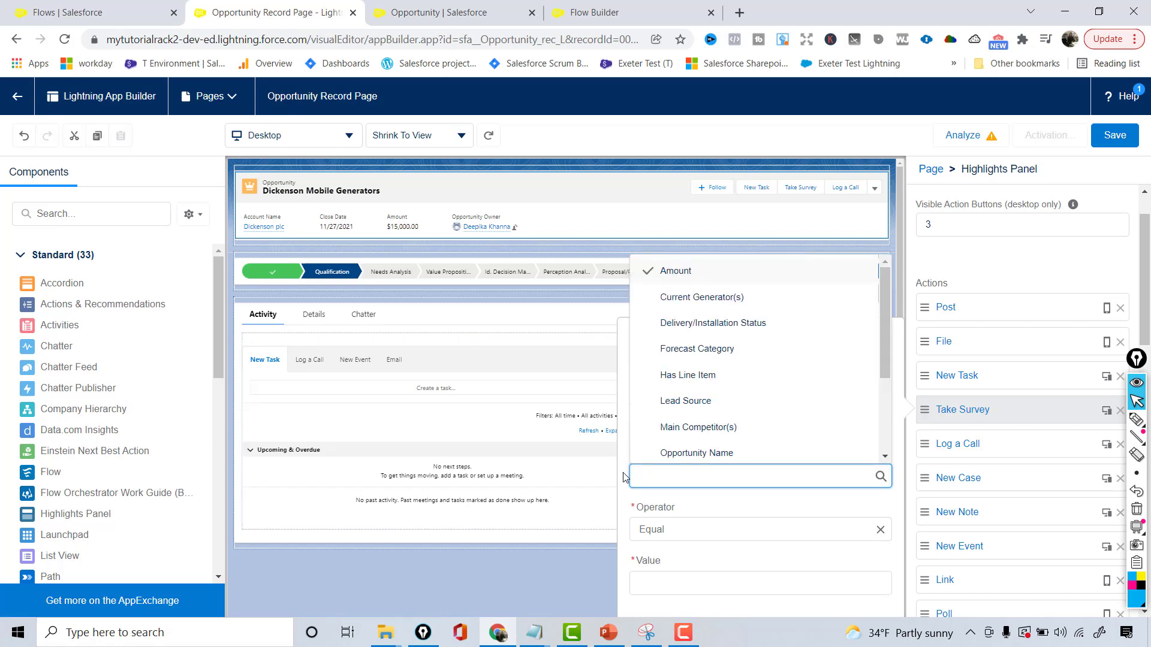
text(sta)
click(663, 452)
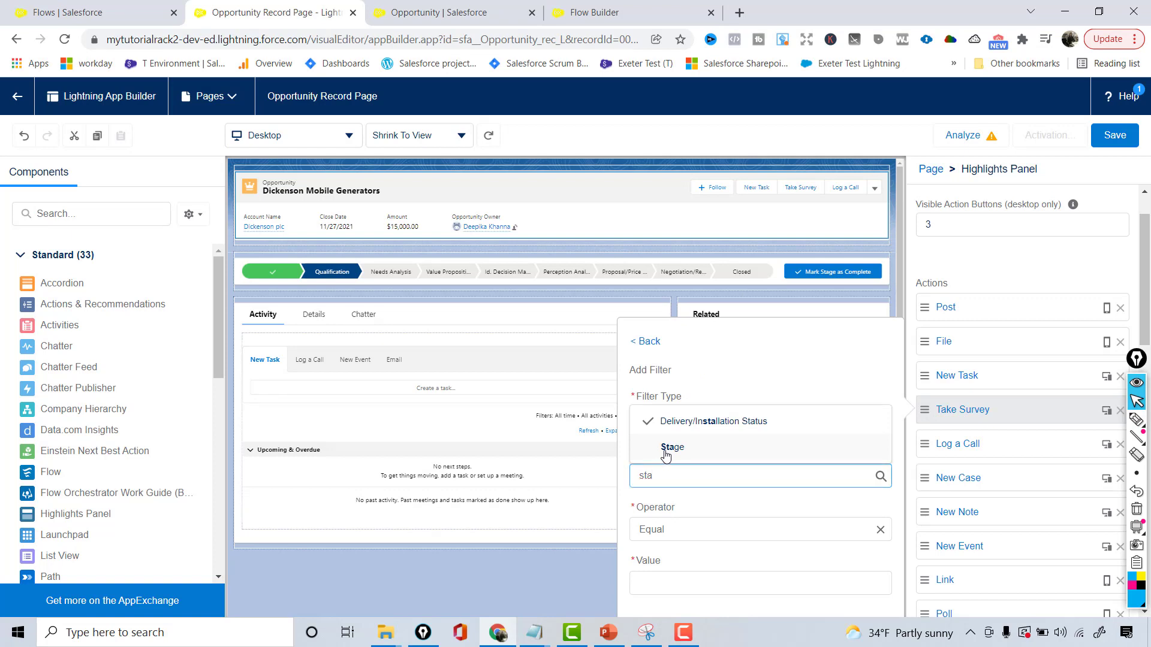
click(651, 582)
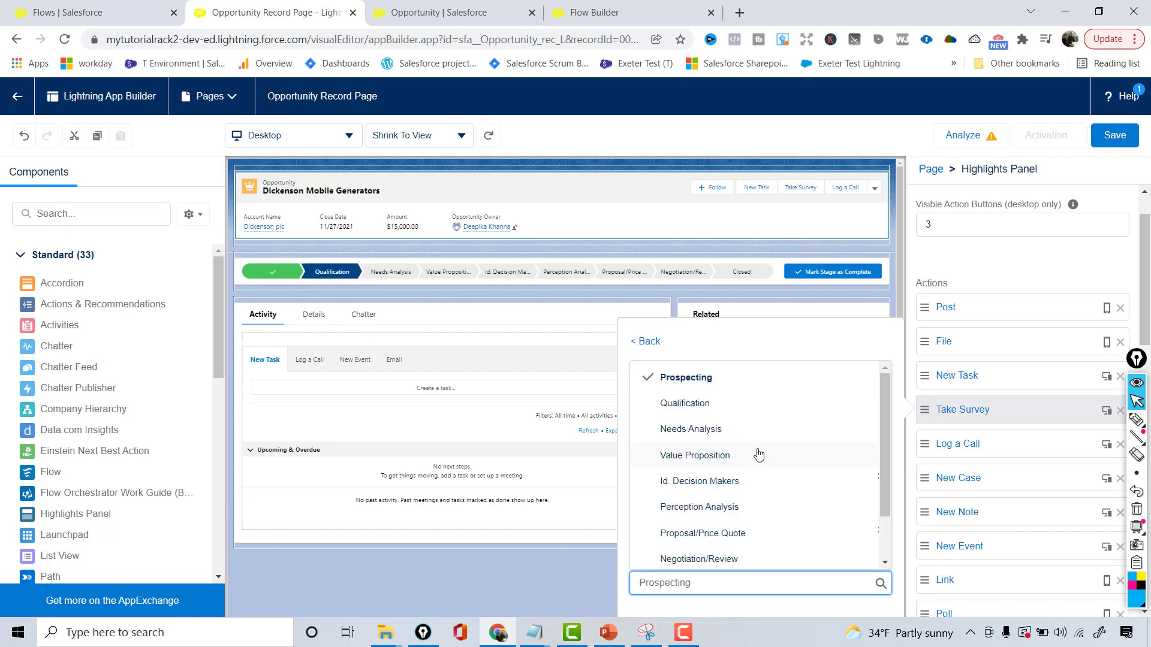
drag(885, 483, 741, 546)
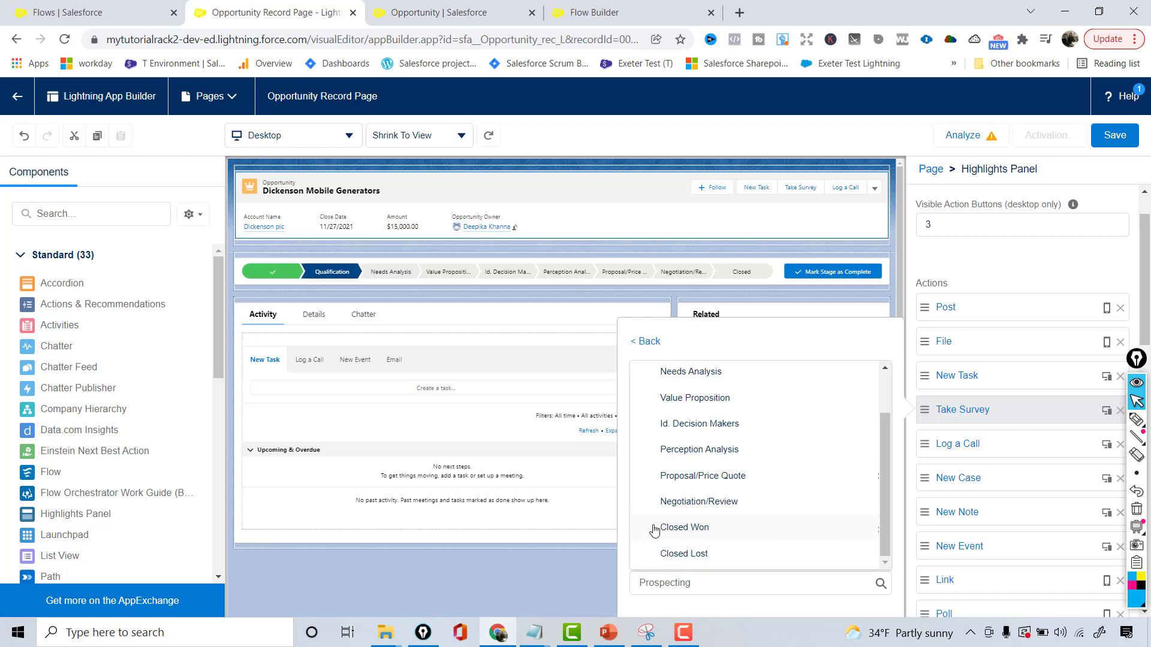
click(655, 575)
click(668, 583)
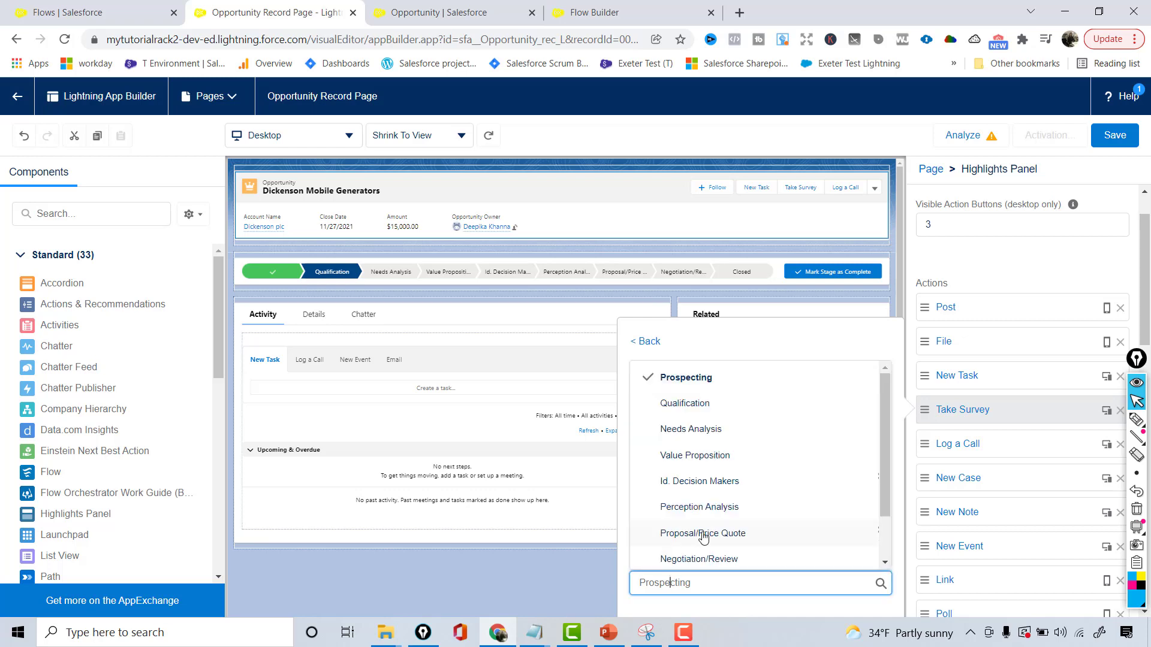
drag(886, 494, 779, 522)
click(726, 527)
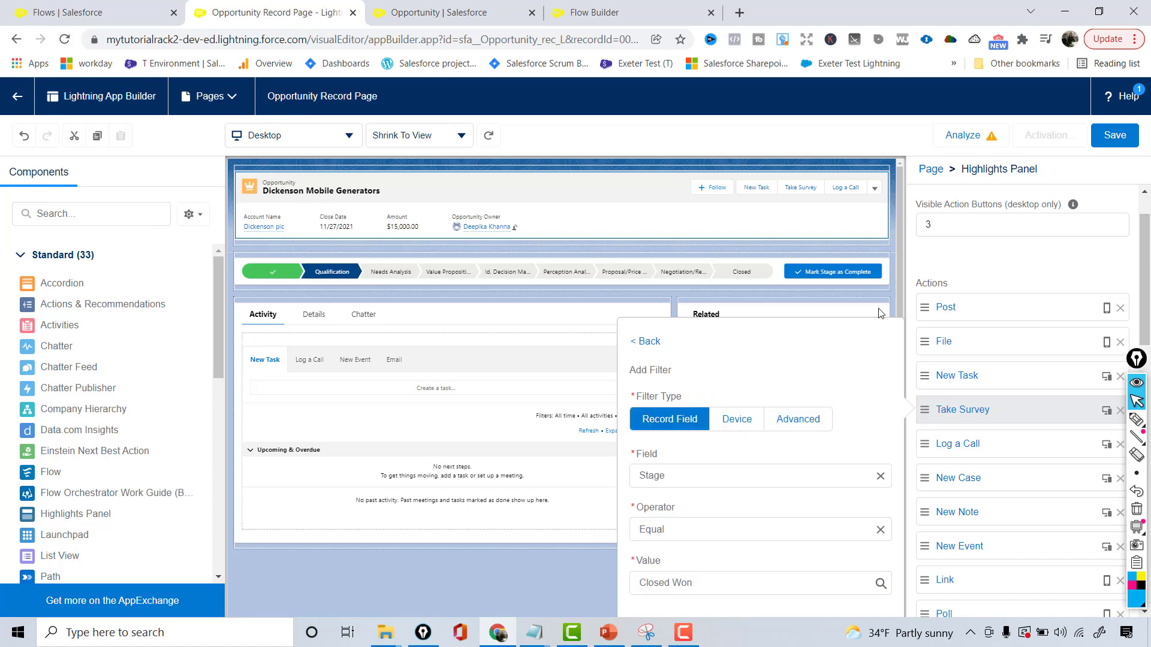
click(864, 148)
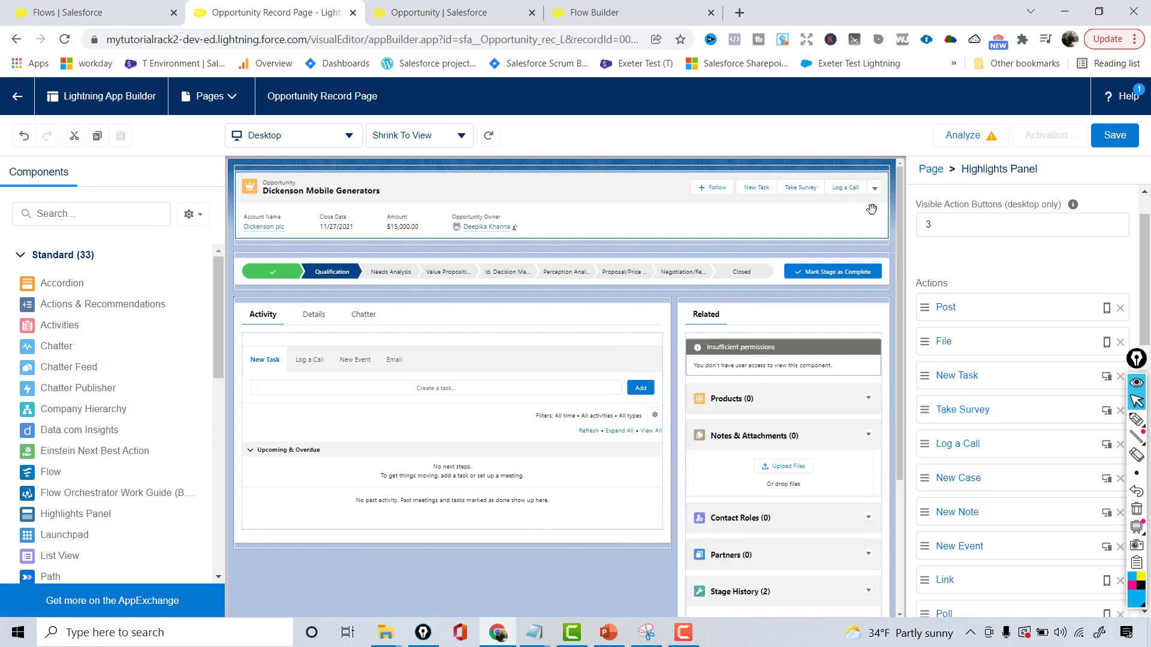
Add a record field visibility filter to the Take Survey action with Stage Equal Closed Won, zooming the browser out to confirm it
click(960, 414)
click(664, 460)
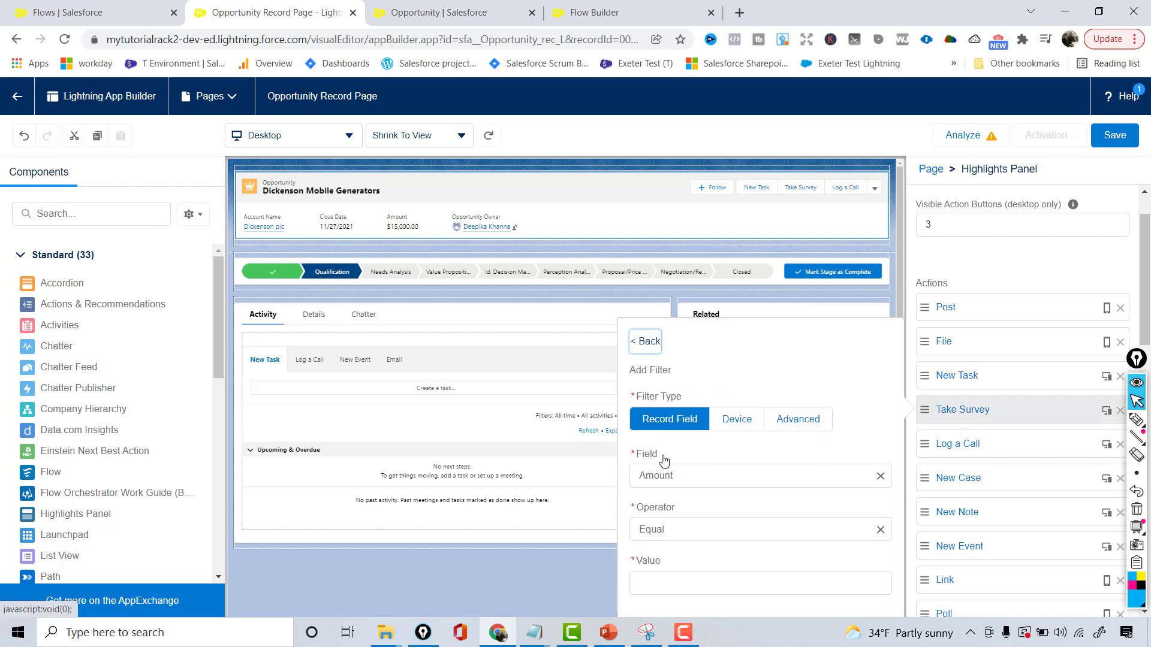
click(693, 476)
text(Stage)
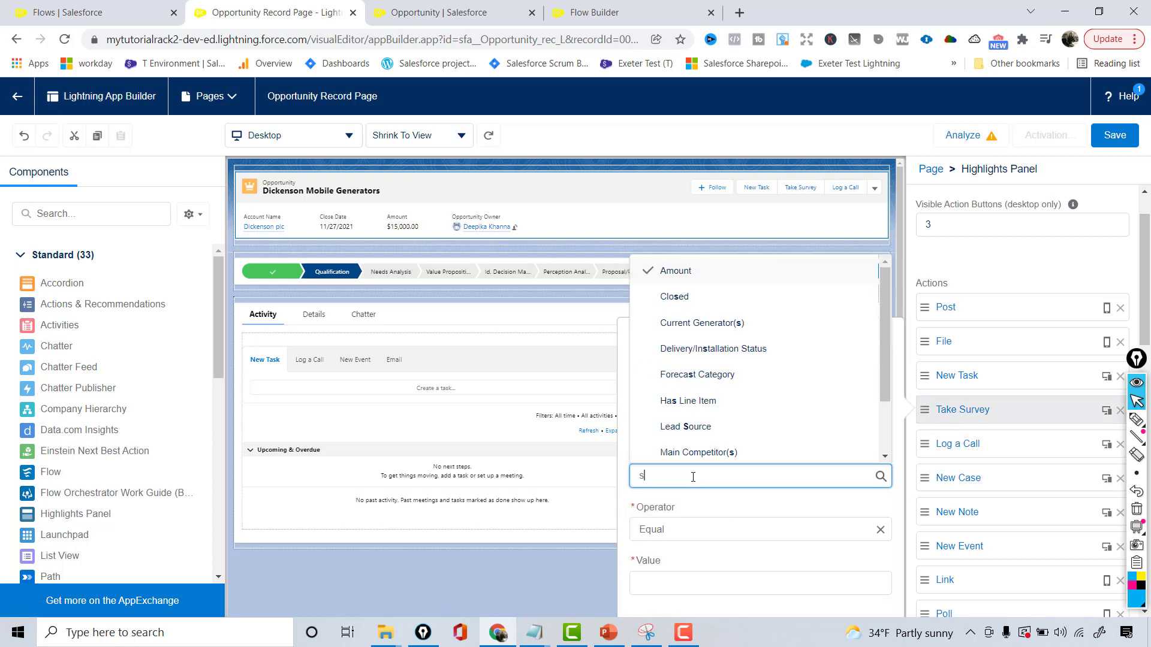
key(Return)
click(694, 584)
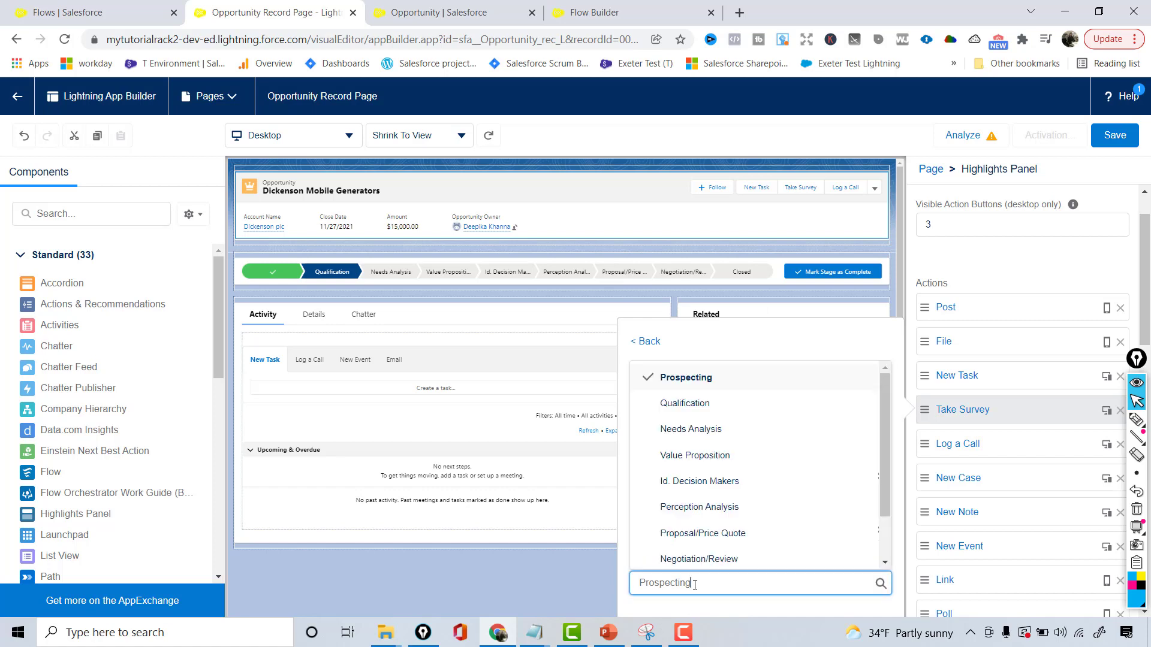
drag(882, 497, 883, 538)
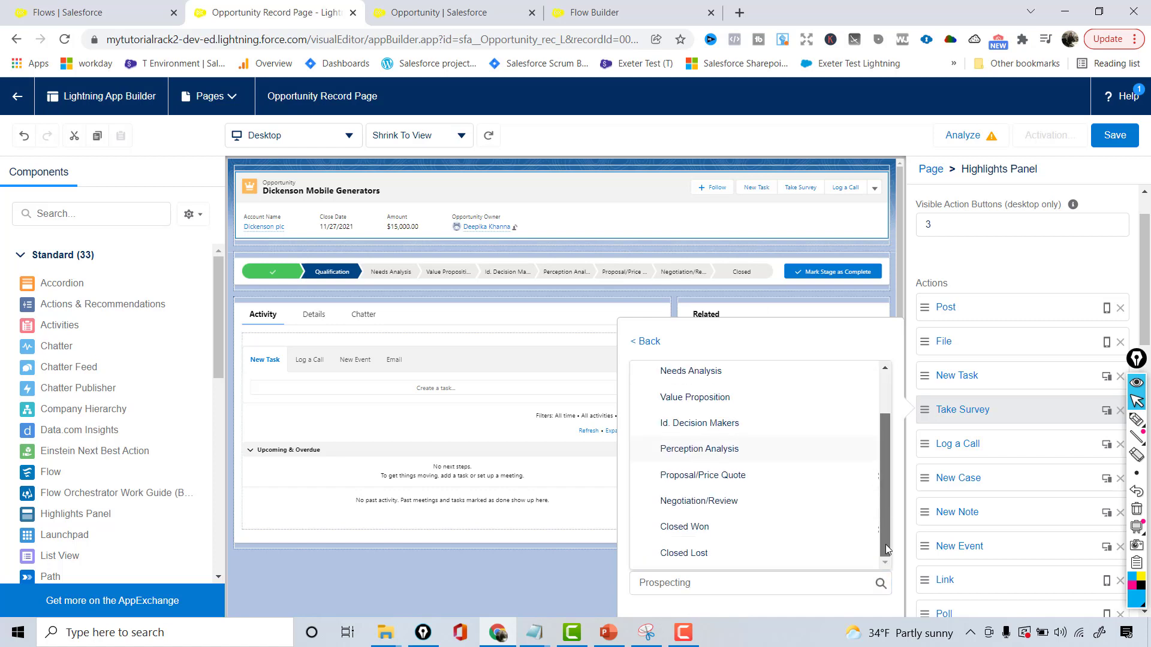
click(740, 536)
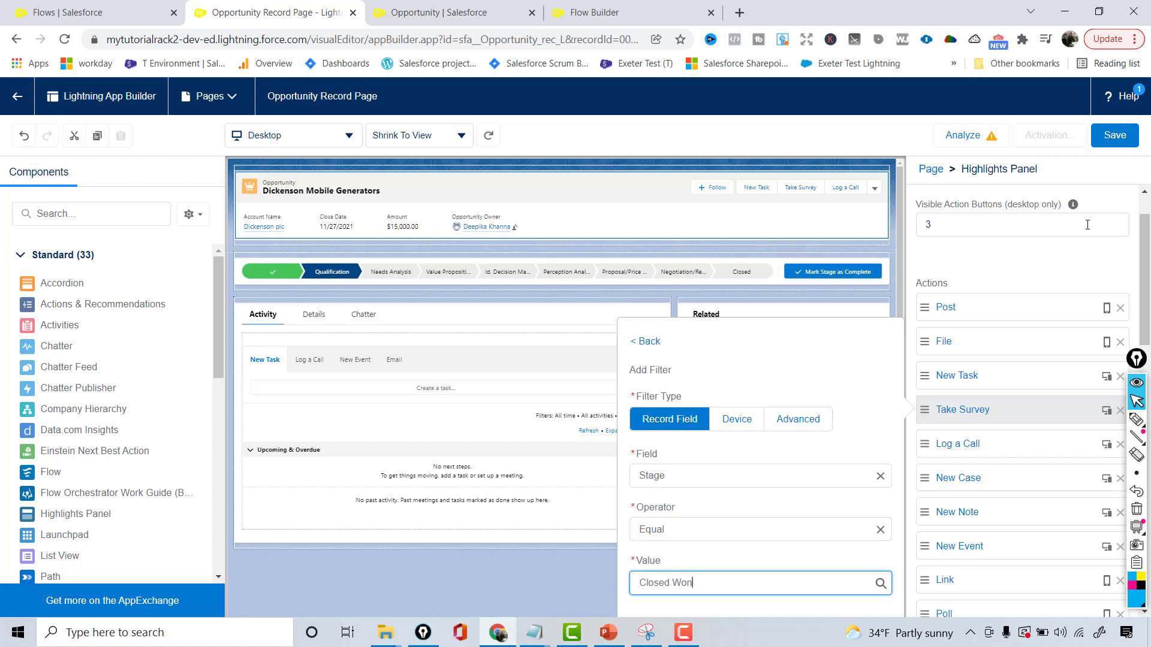
click(1134, 39)
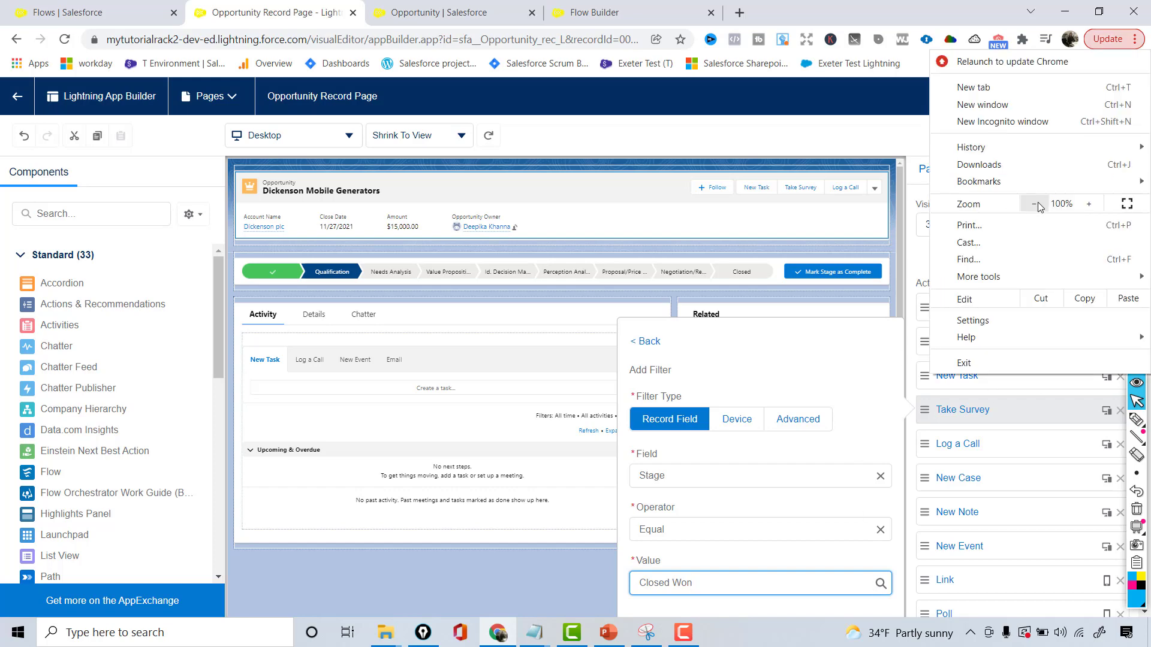
click(1034, 204)
click(892, 505)
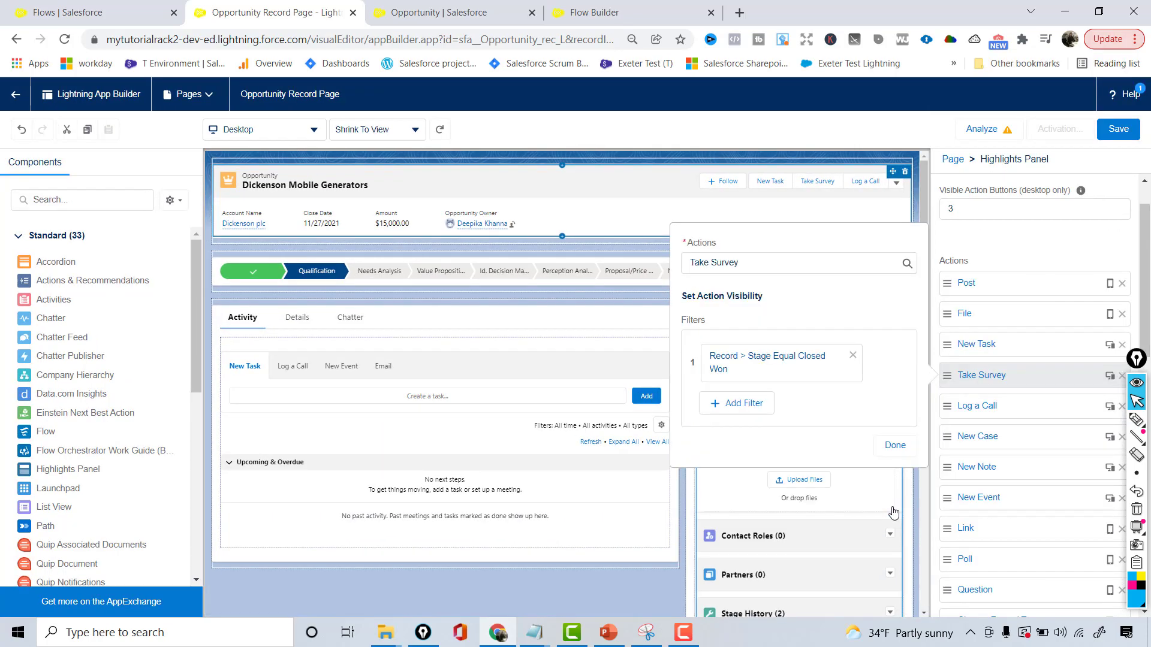
Add a second Take Survey visibility filter with Stage Equal Closed Lost and show the action when any filters are true
click(743, 407)
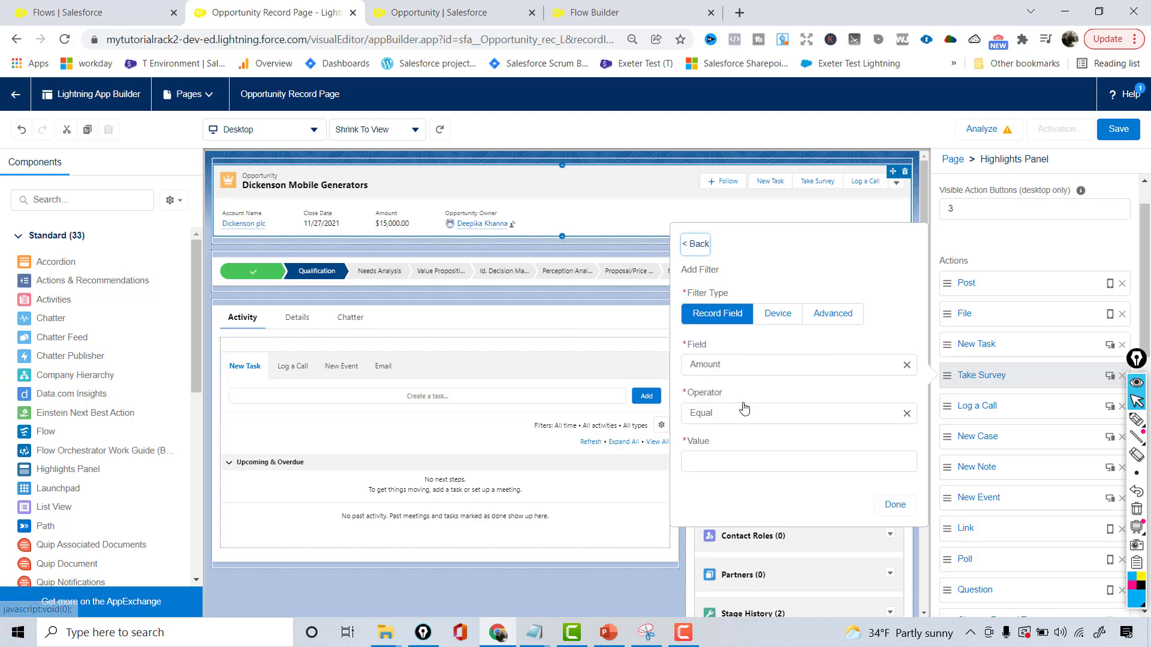
click(746, 365)
text(stag)
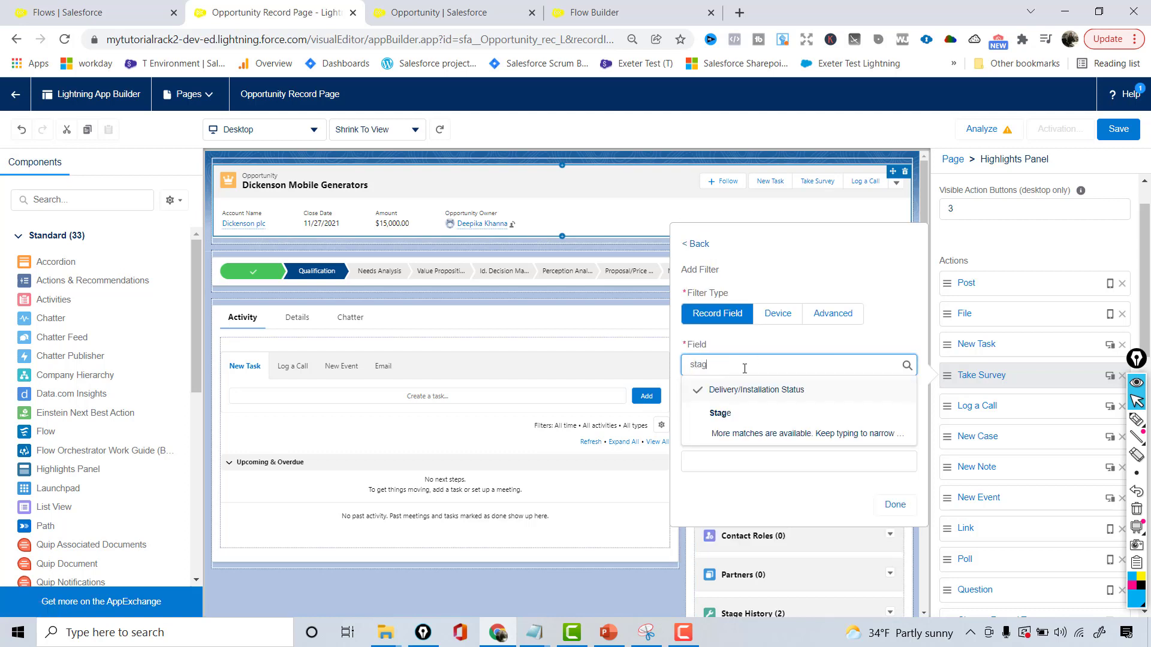
click(734, 412)
click(728, 458)
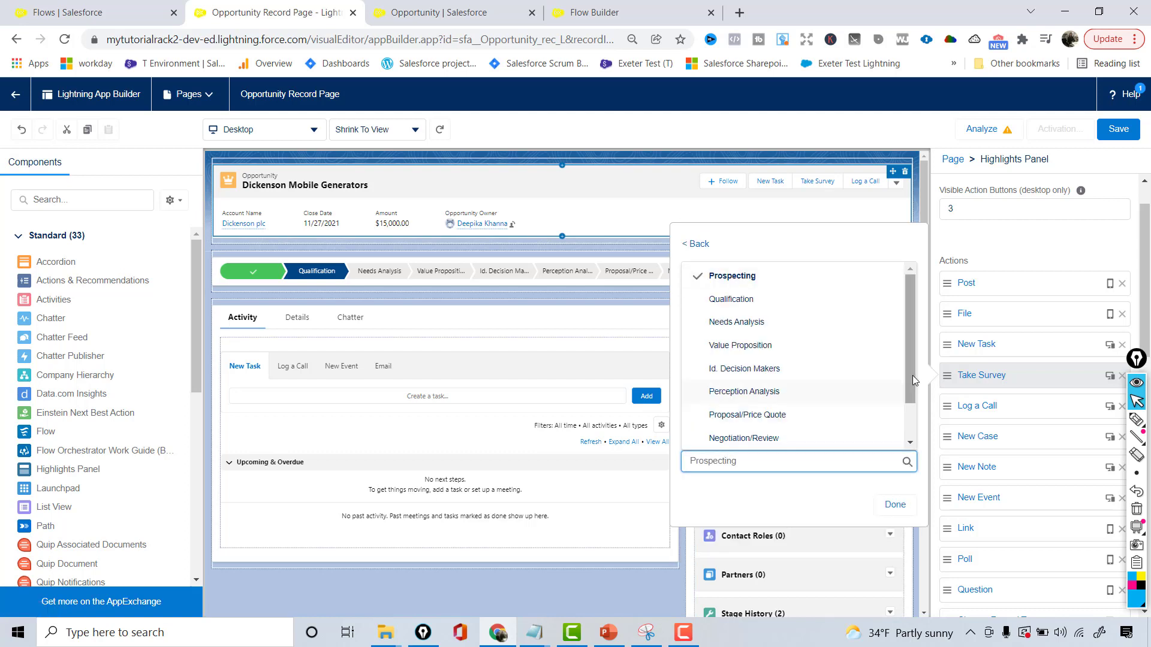
drag(912, 376, 911, 399)
click(758, 461)
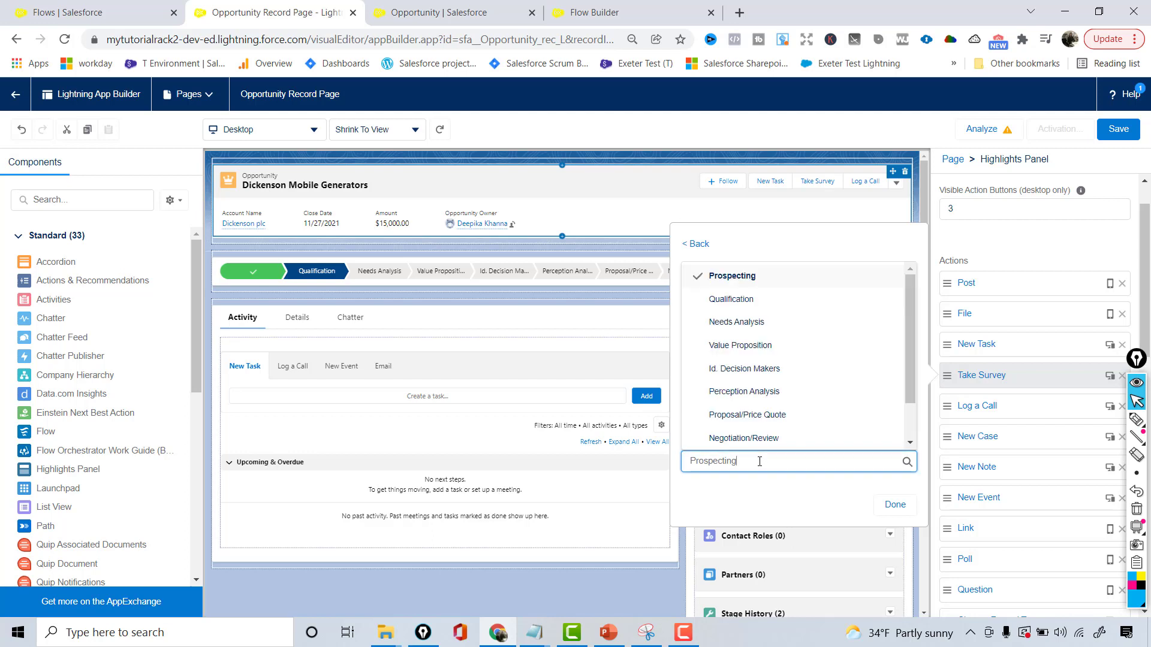
scroll(910, 381, down, 2)
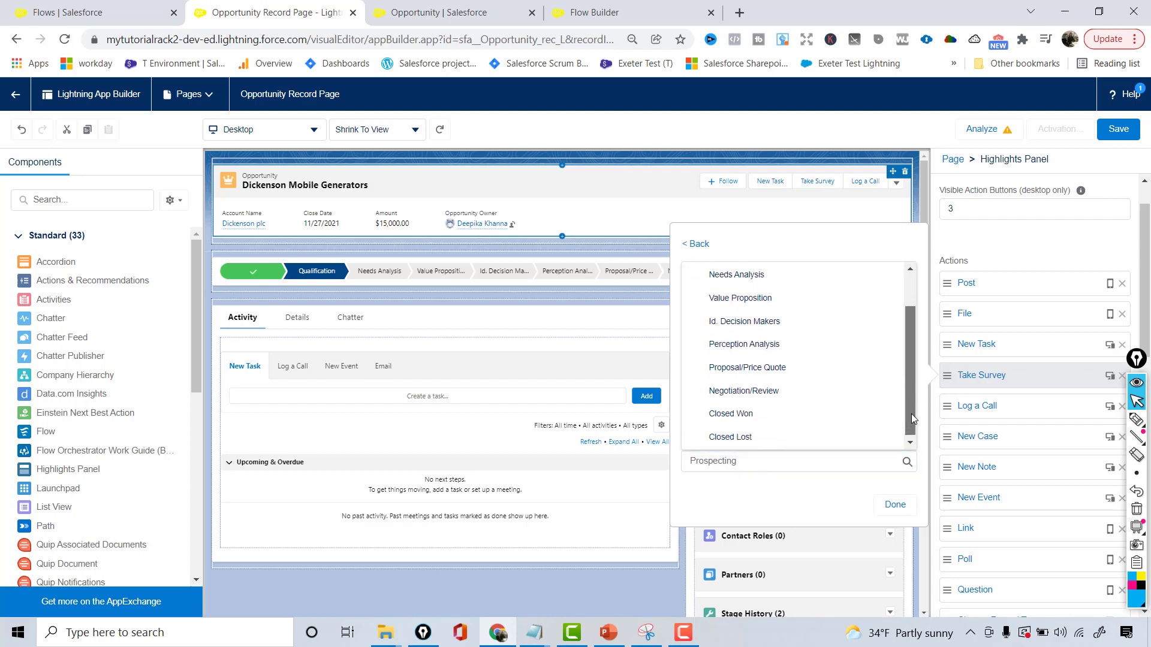
click(796, 441)
click(895, 505)
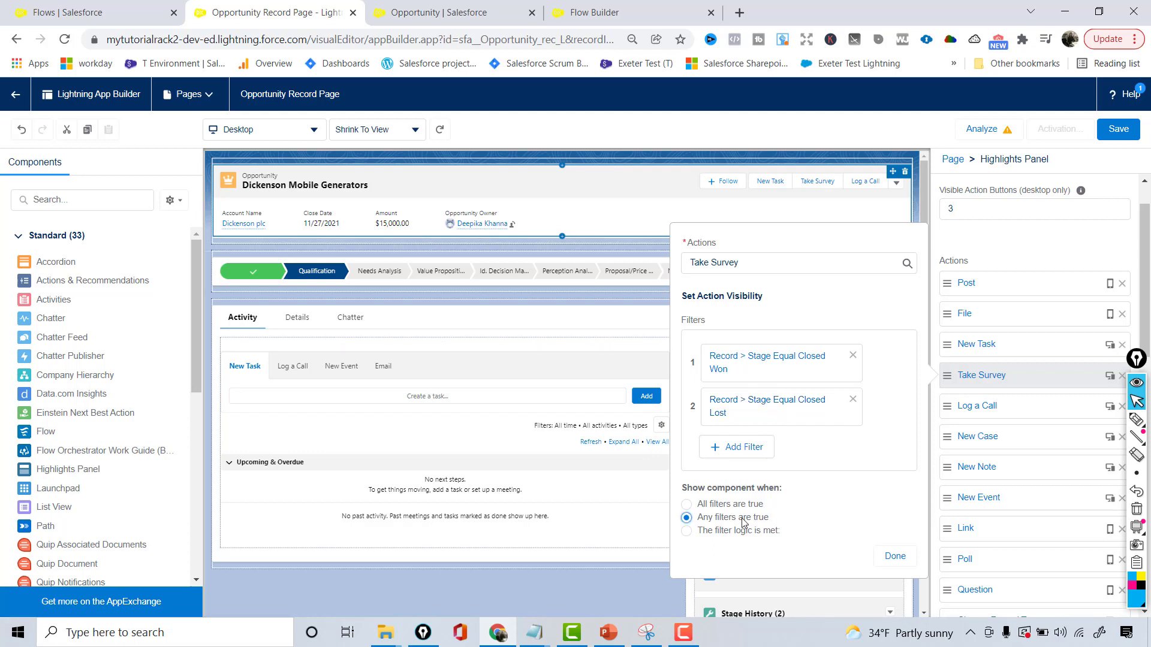
click(896, 556)
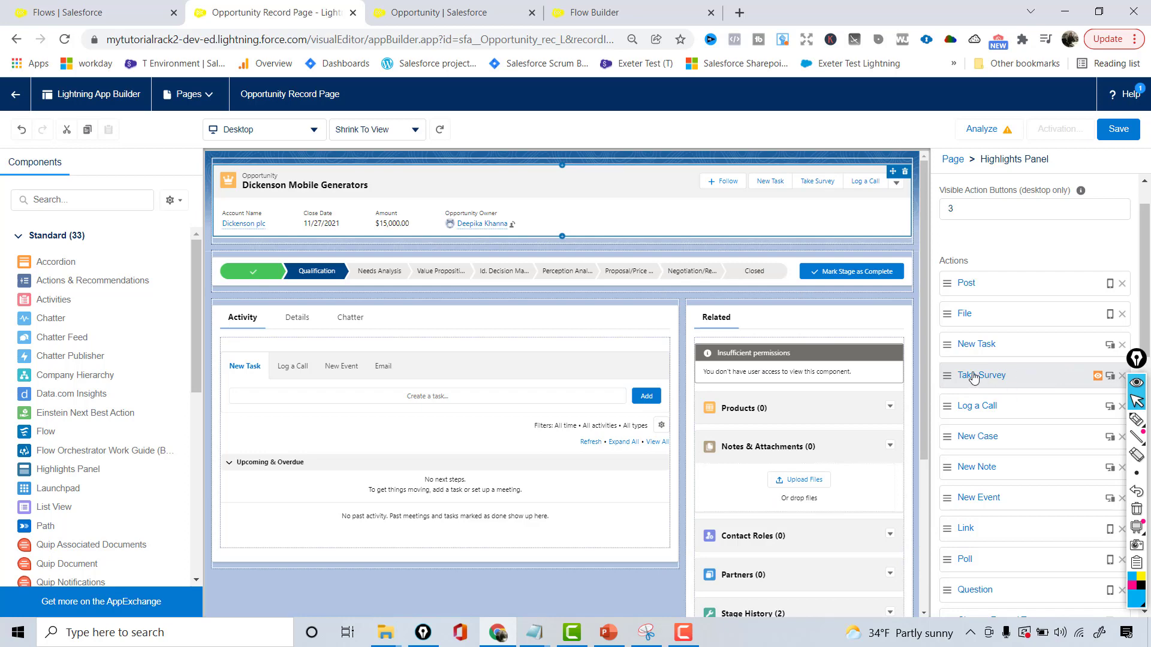
Save the Opportunity Record Page and activate it as the app default for the Sales app on desktop and phone
click(1119, 130)
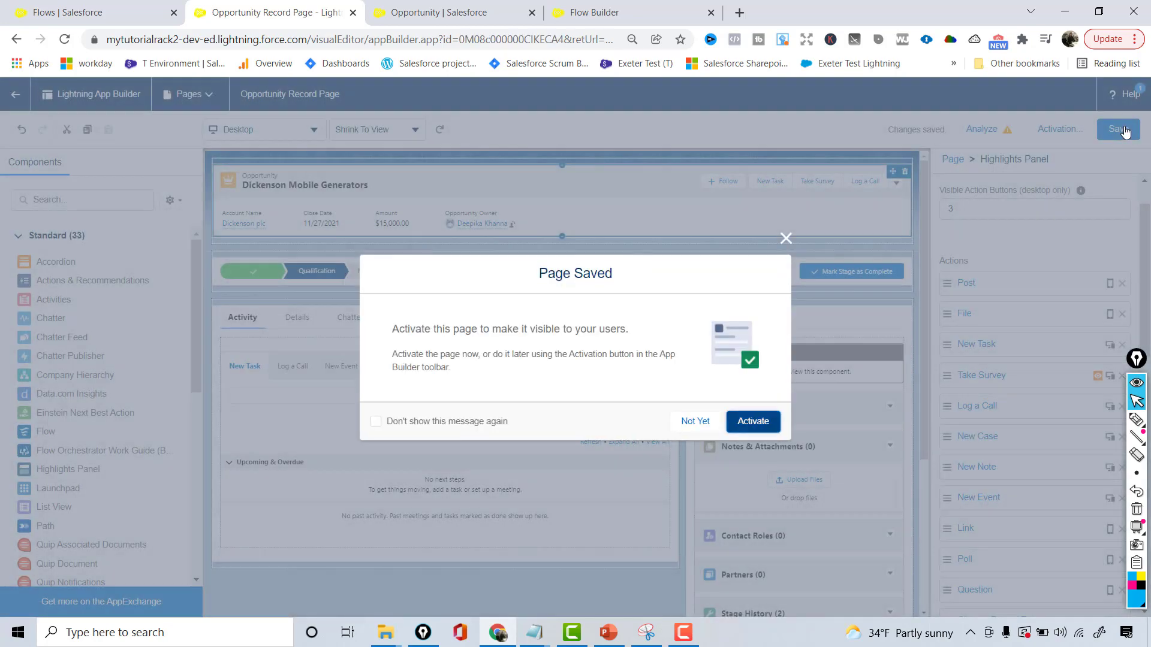
click(753, 421)
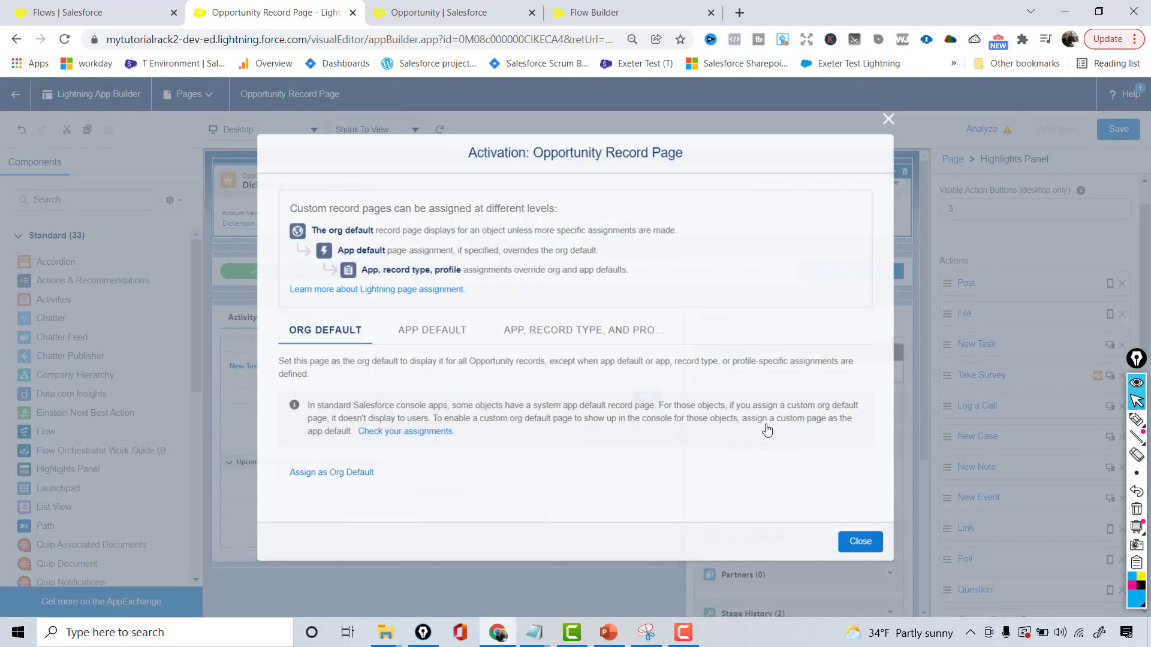
click(469, 327)
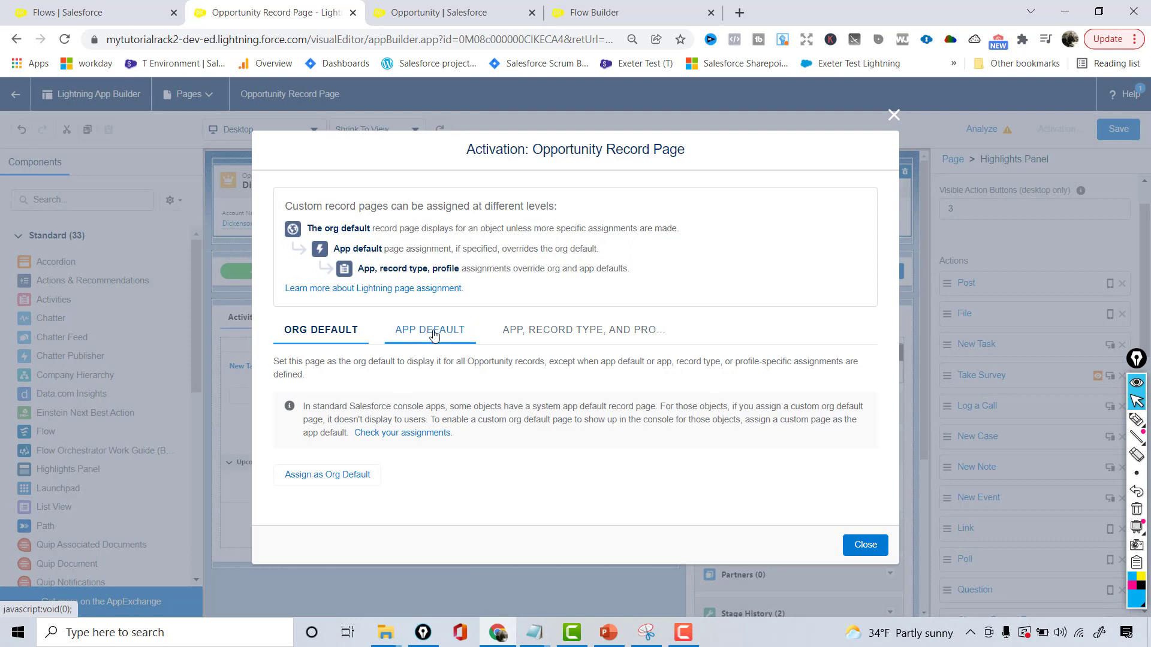
click(327, 404)
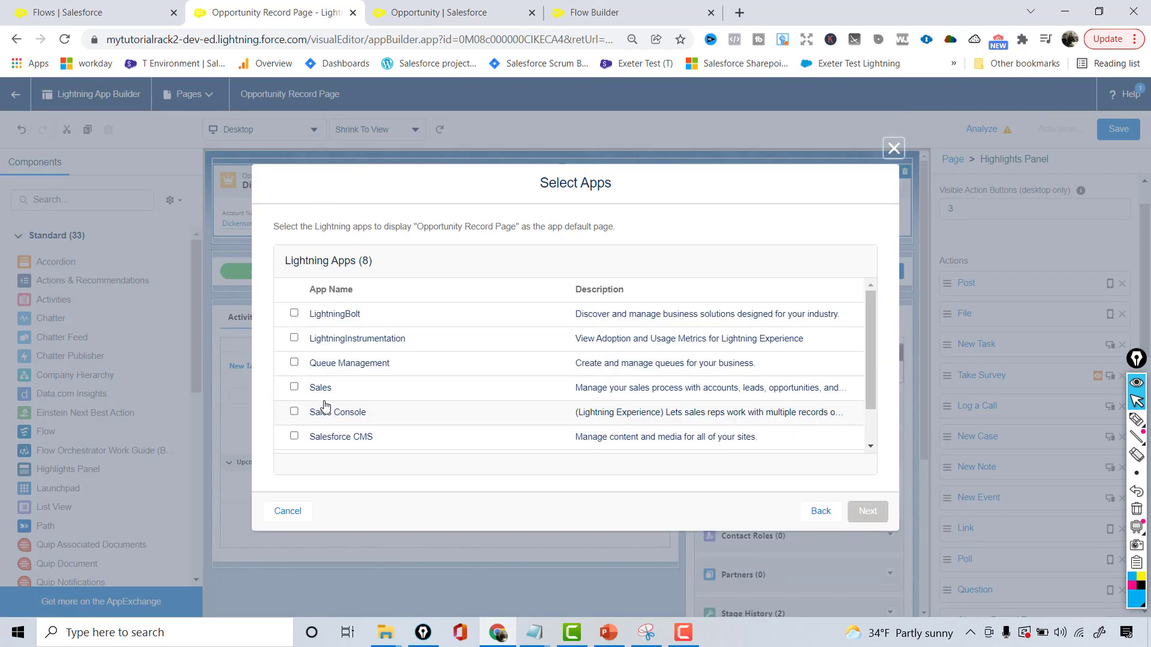
click(296, 387)
click(868, 517)
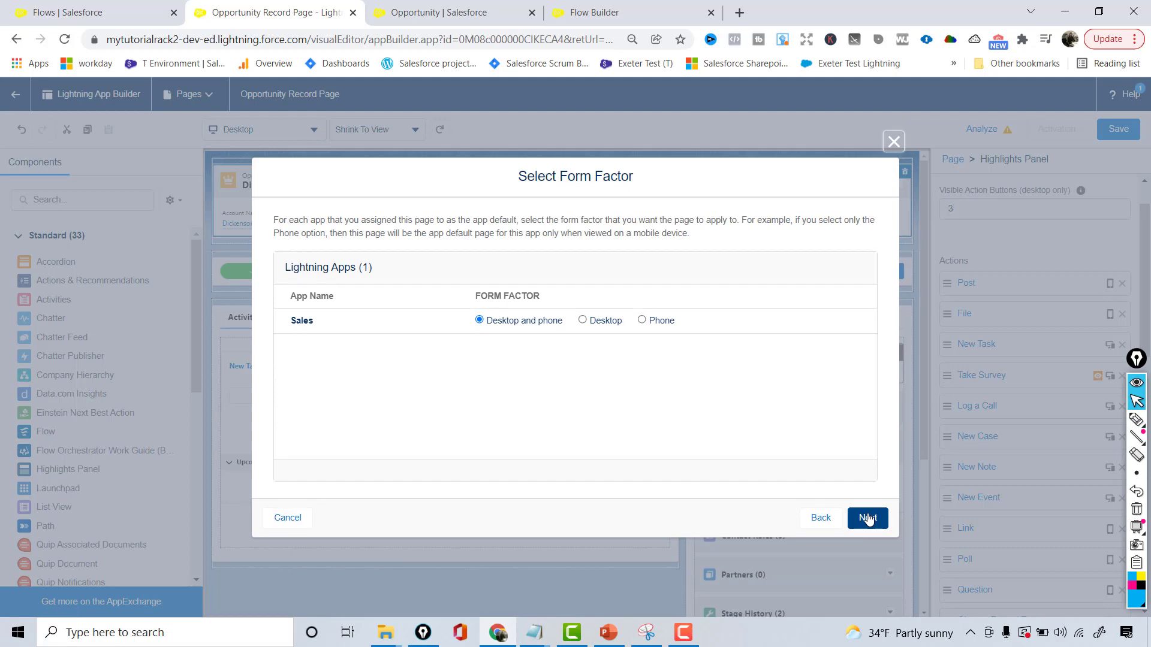
click(868, 517)
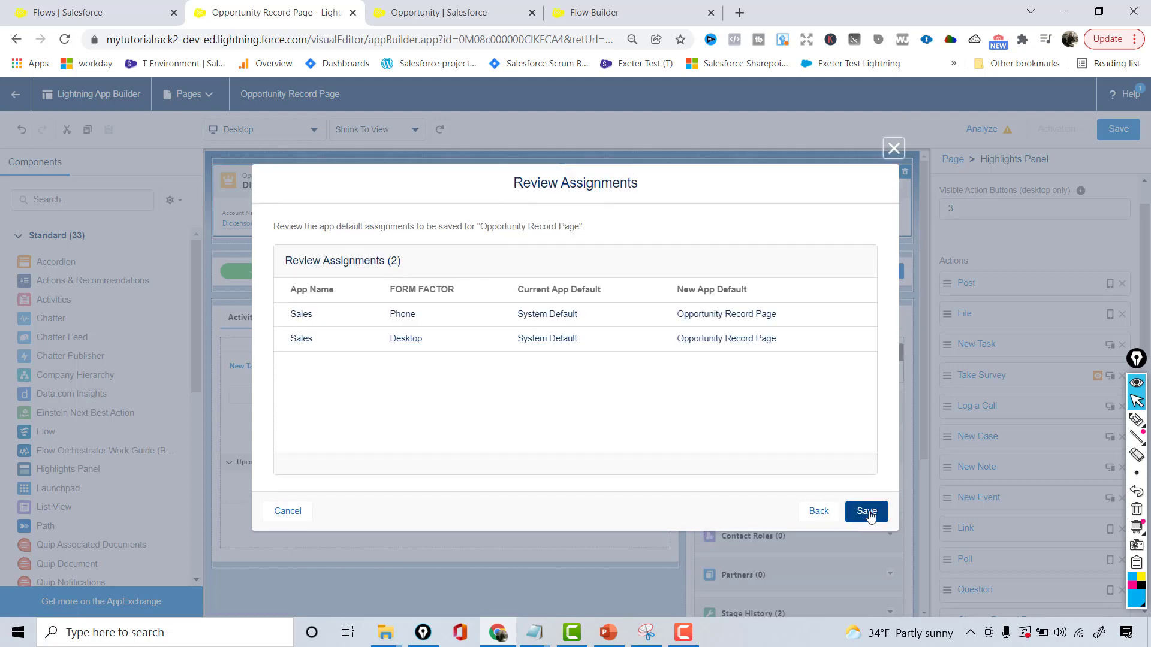
click(868, 512)
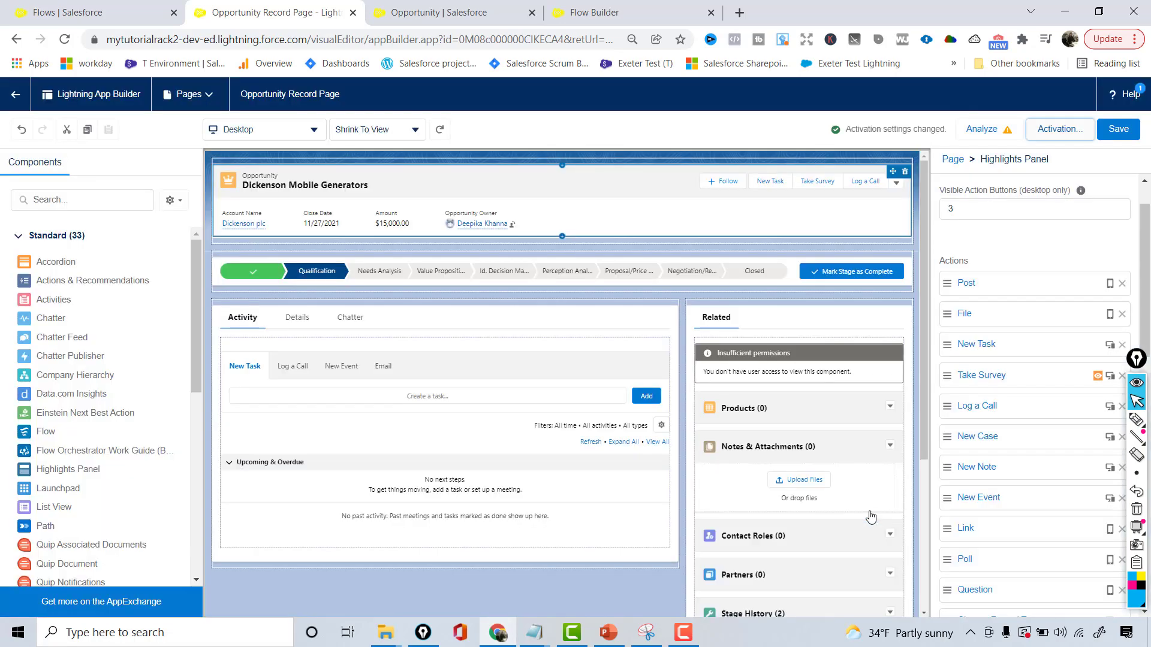
click(1118, 129)
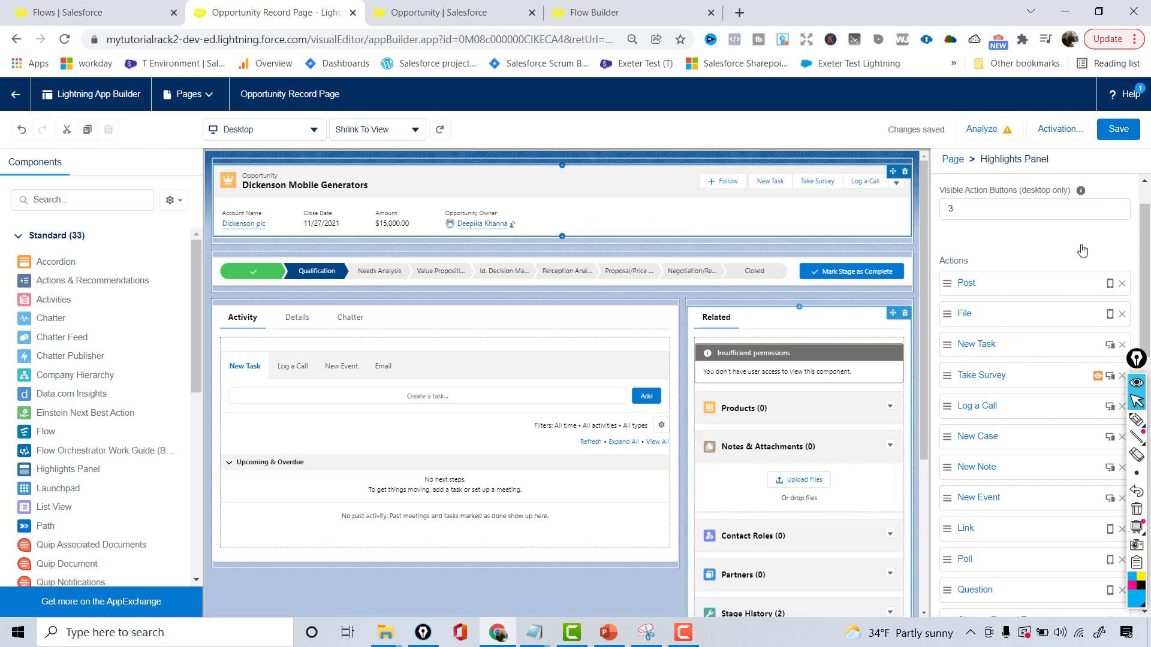
Leave the page builder, show the Won list view of opportunities and open Burlington Textiles Weaving Plant Generator
click(16, 94)
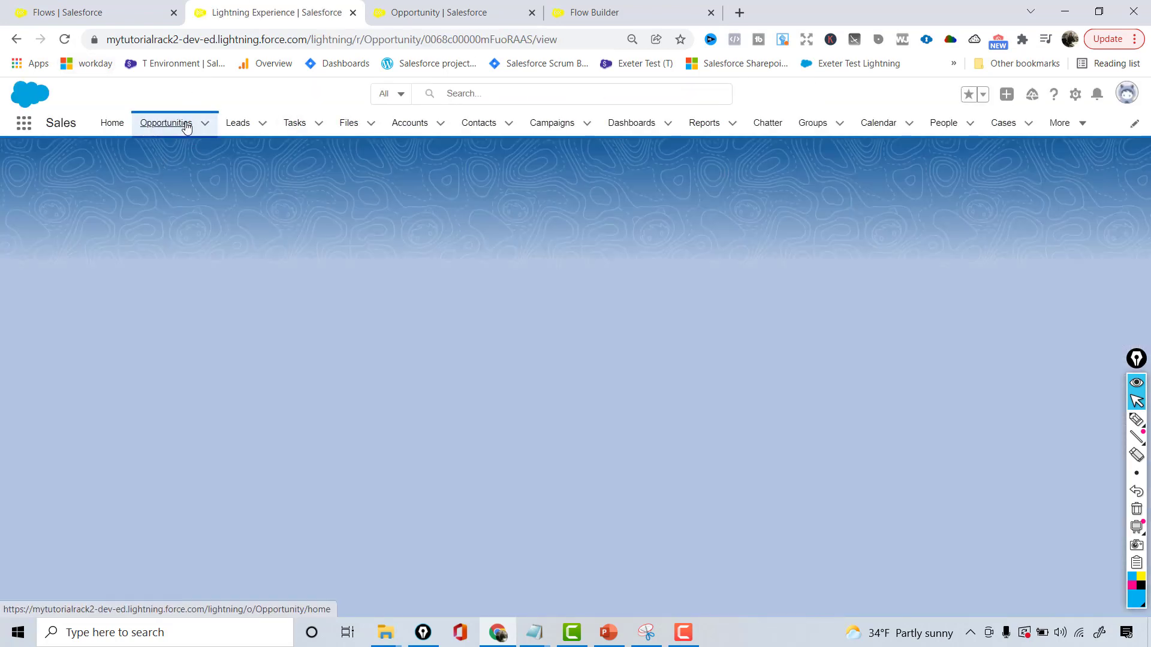
click(186, 124)
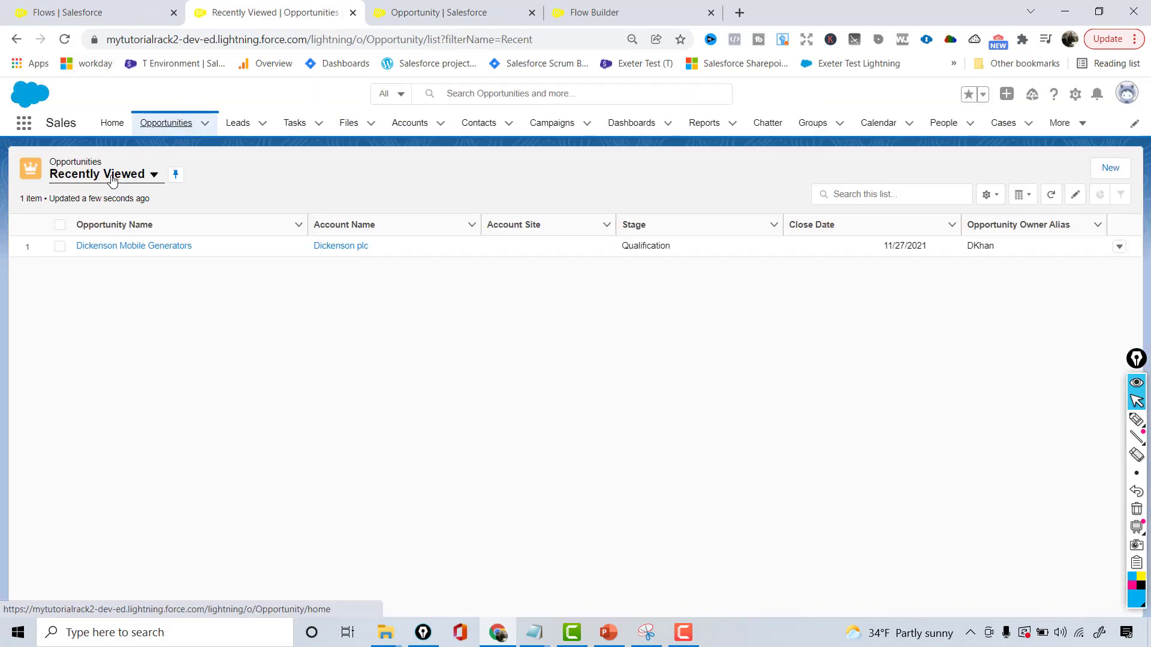
click(112, 178)
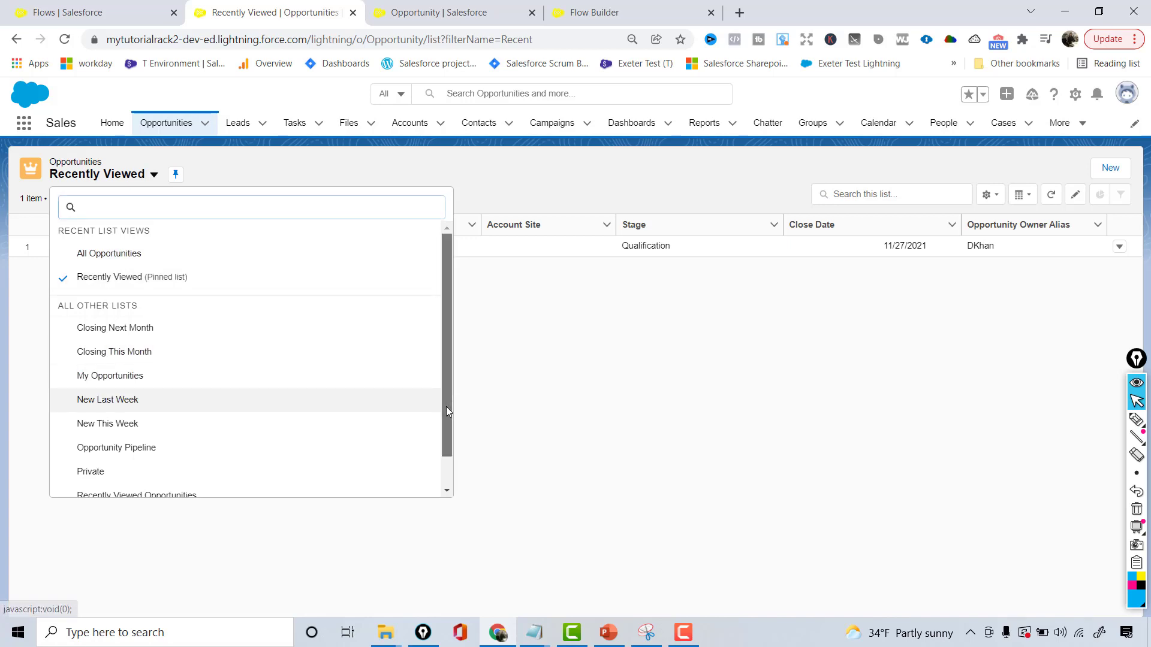
drag(446, 406, 450, 446)
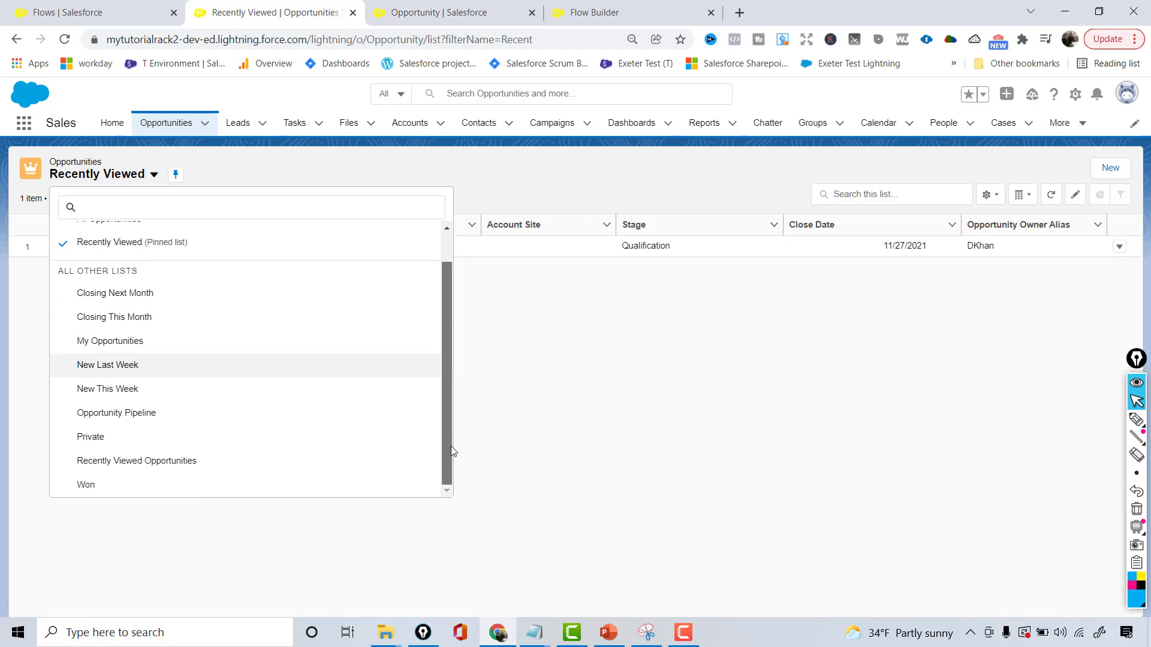
click(73, 485)
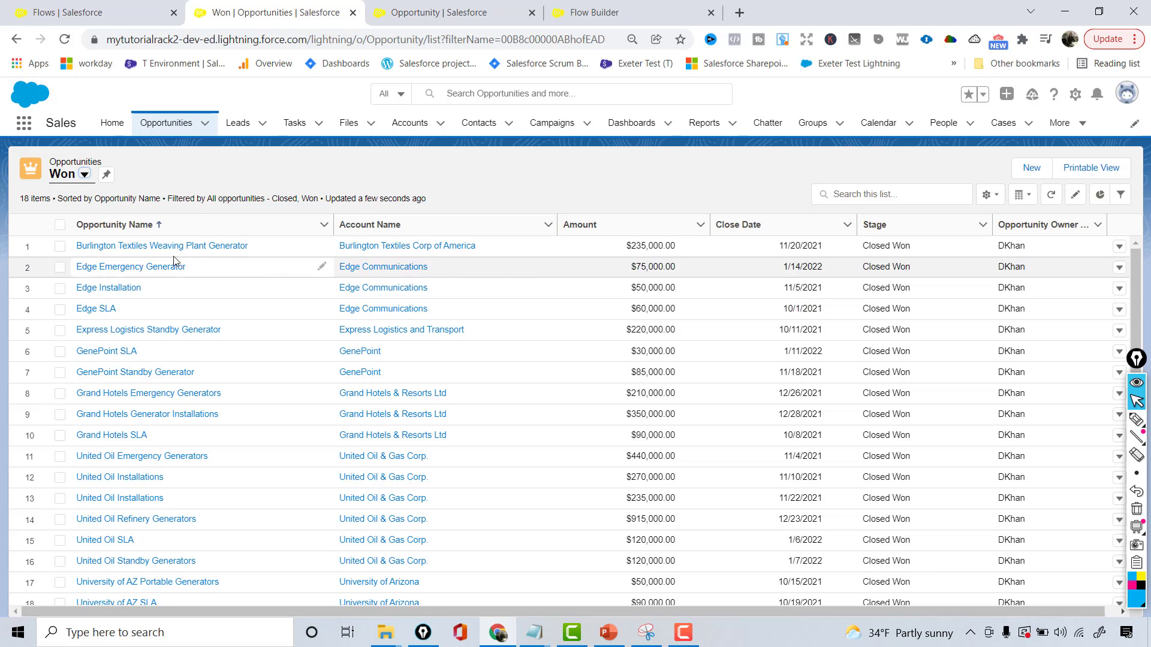
click(134, 248)
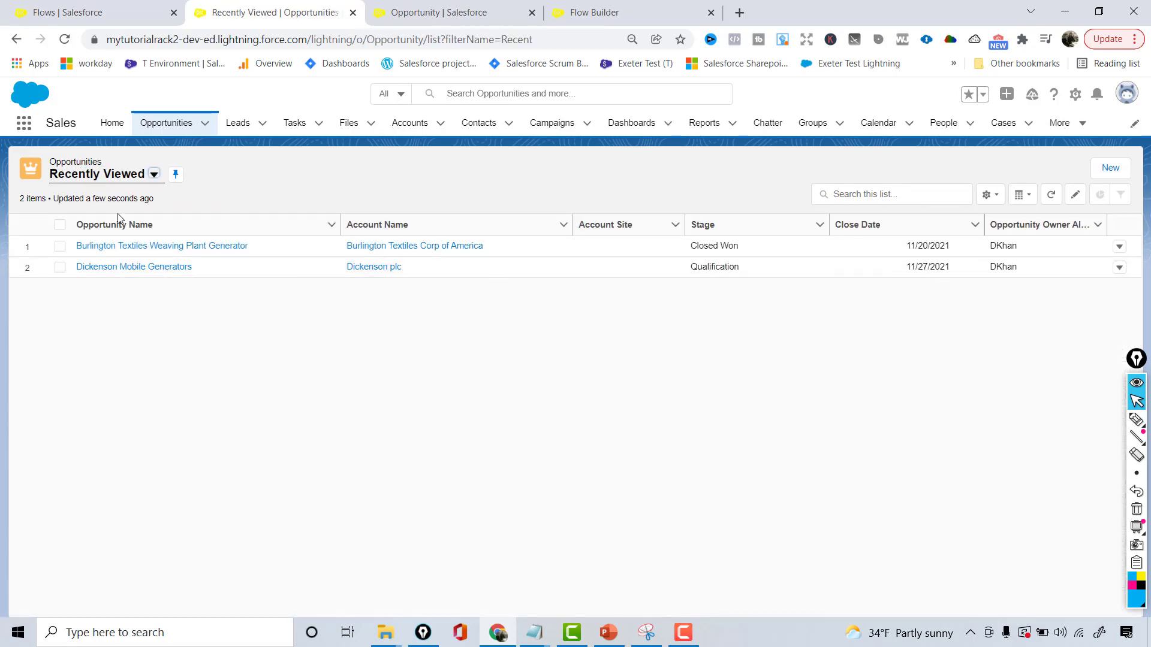
Switch the opportunity list from Recently Viewed back to Won and reopen the Burlington Textiles Weaving Plant Generator record
click(100, 175)
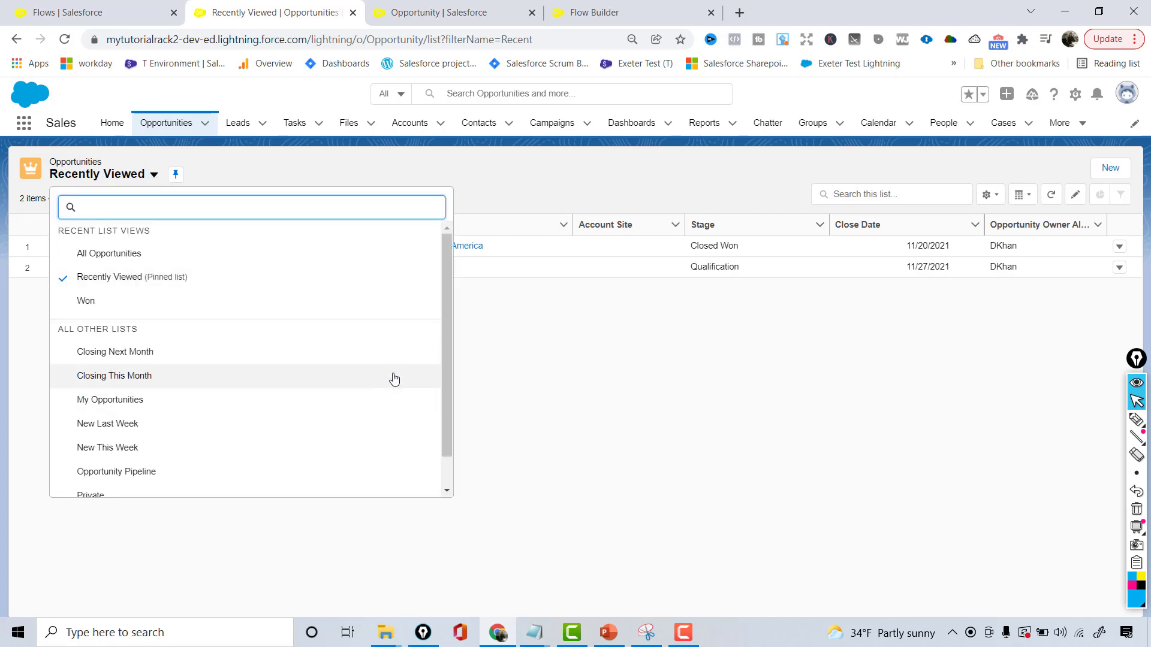
drag(446, 400, 449, 446)
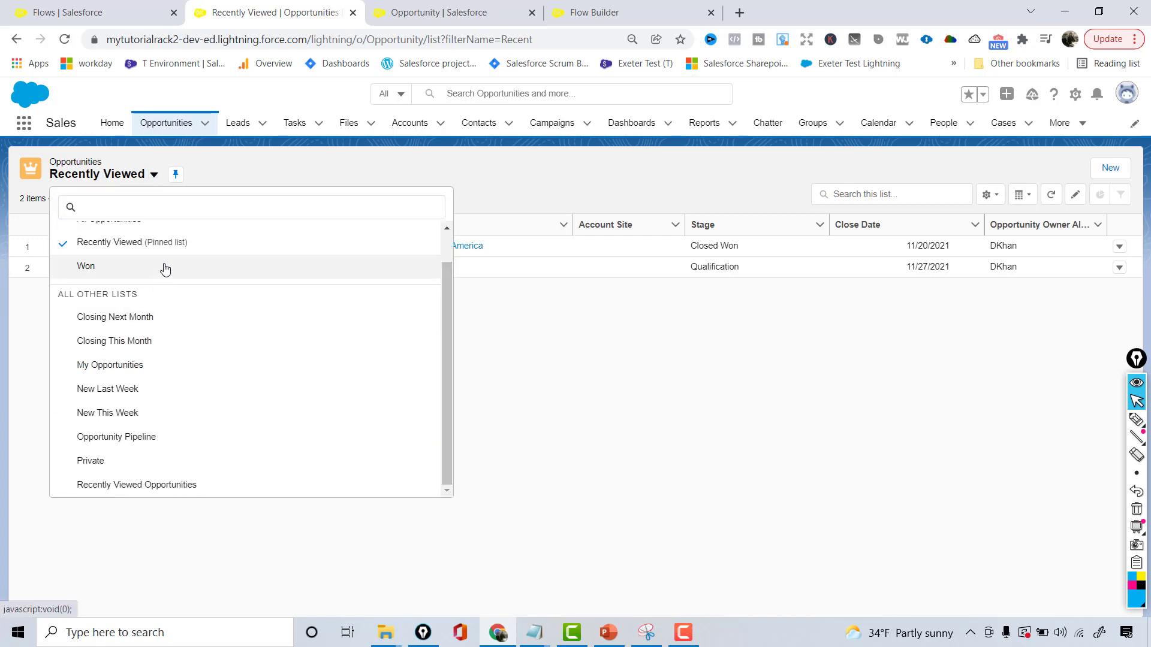
click(166, 269)
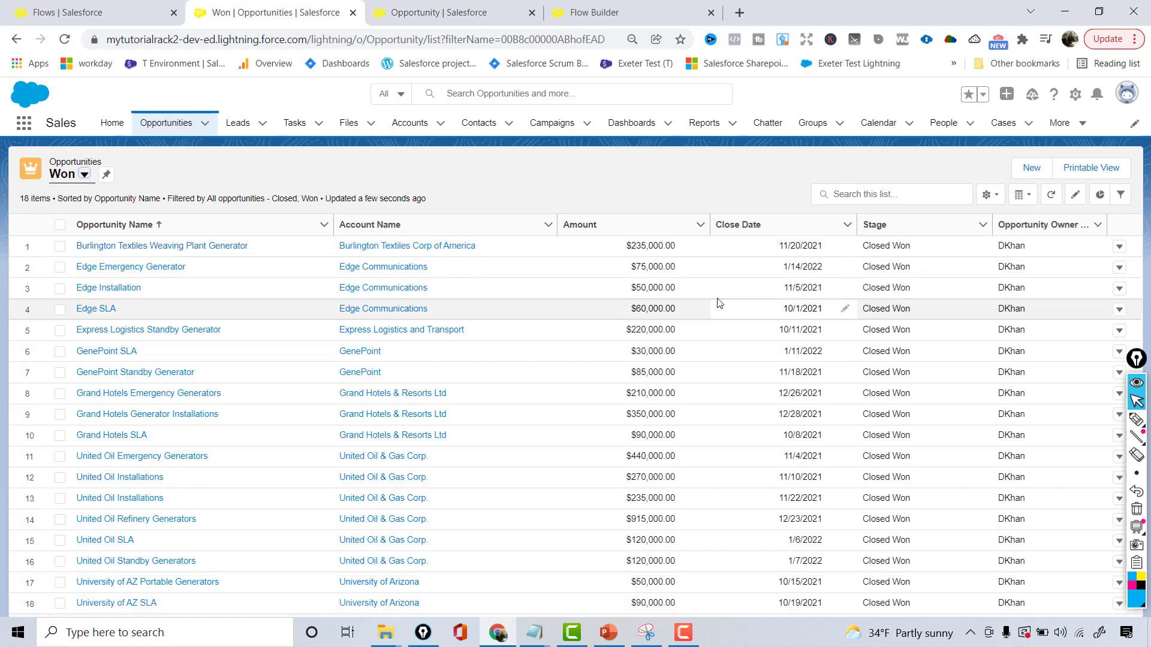
click(210, 252)
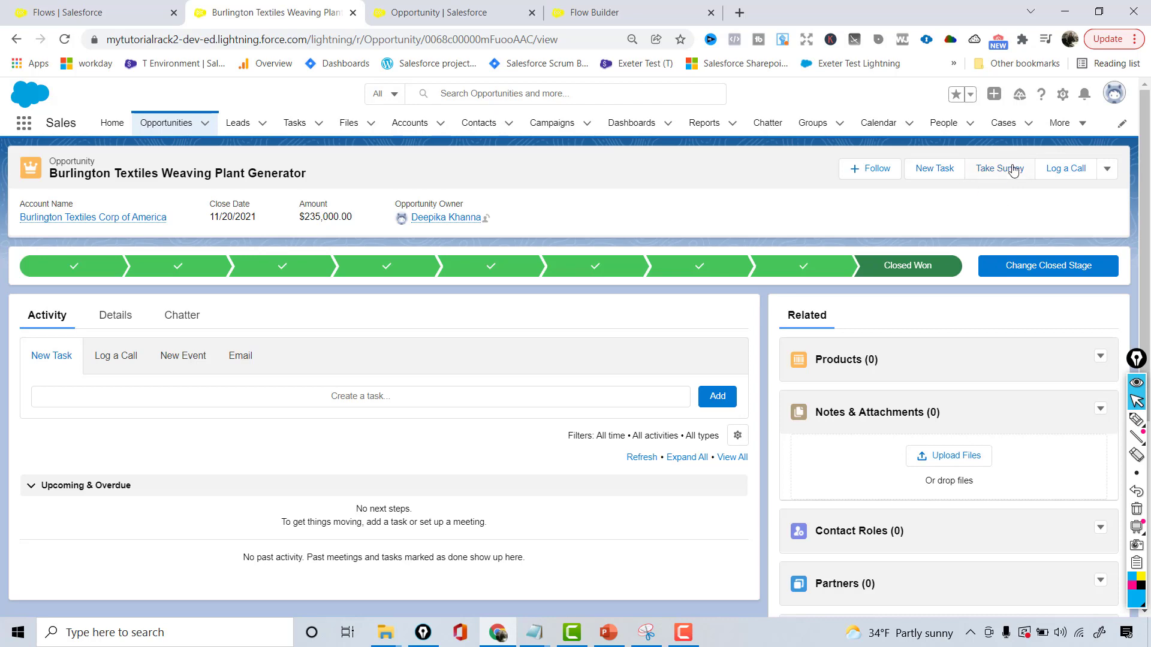
Test the Take Survey action with the answer No to being ready, and close the survey at its thank-you screen
click(1011, 178)
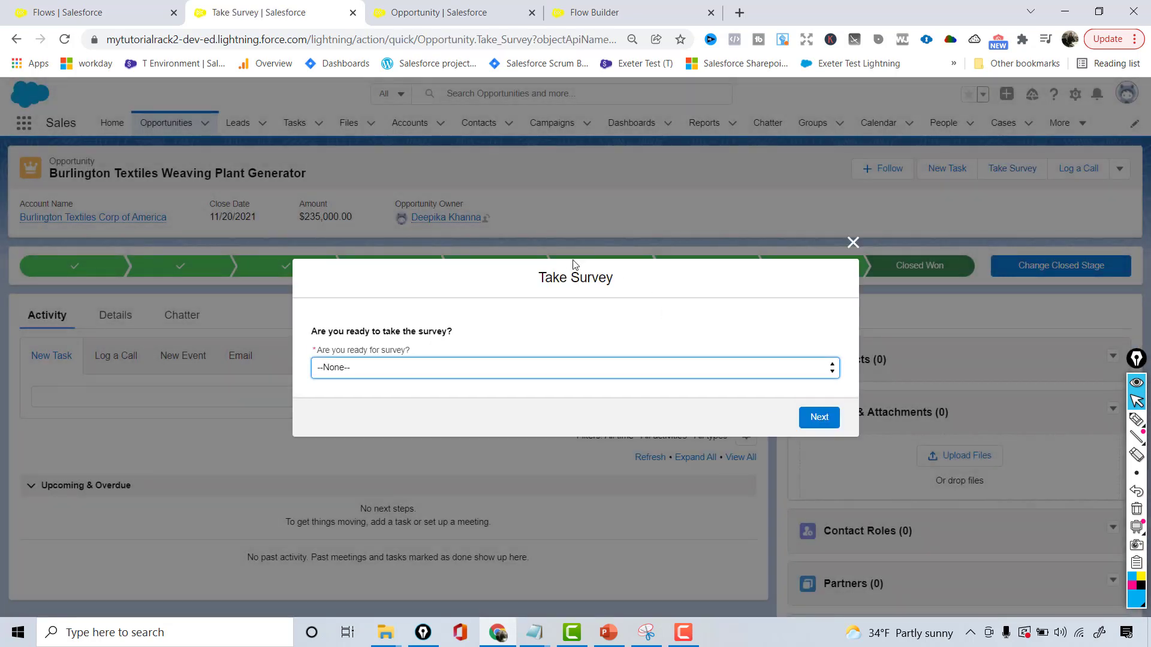
click(621, 373)
click(528, 407)
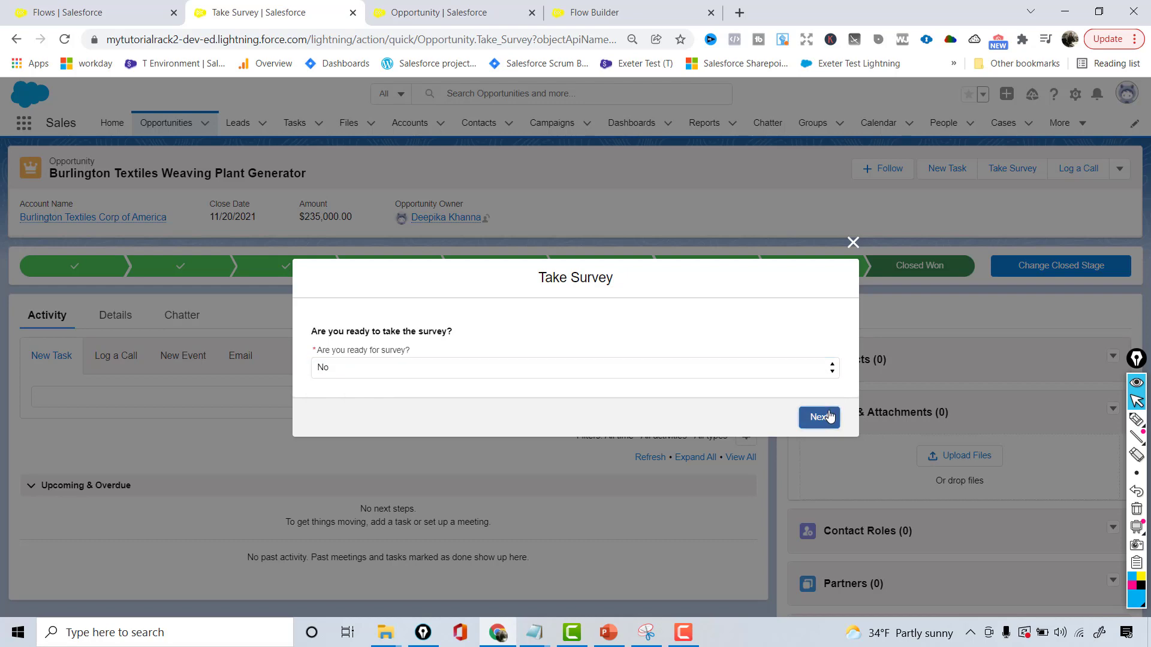
click(828, 417)
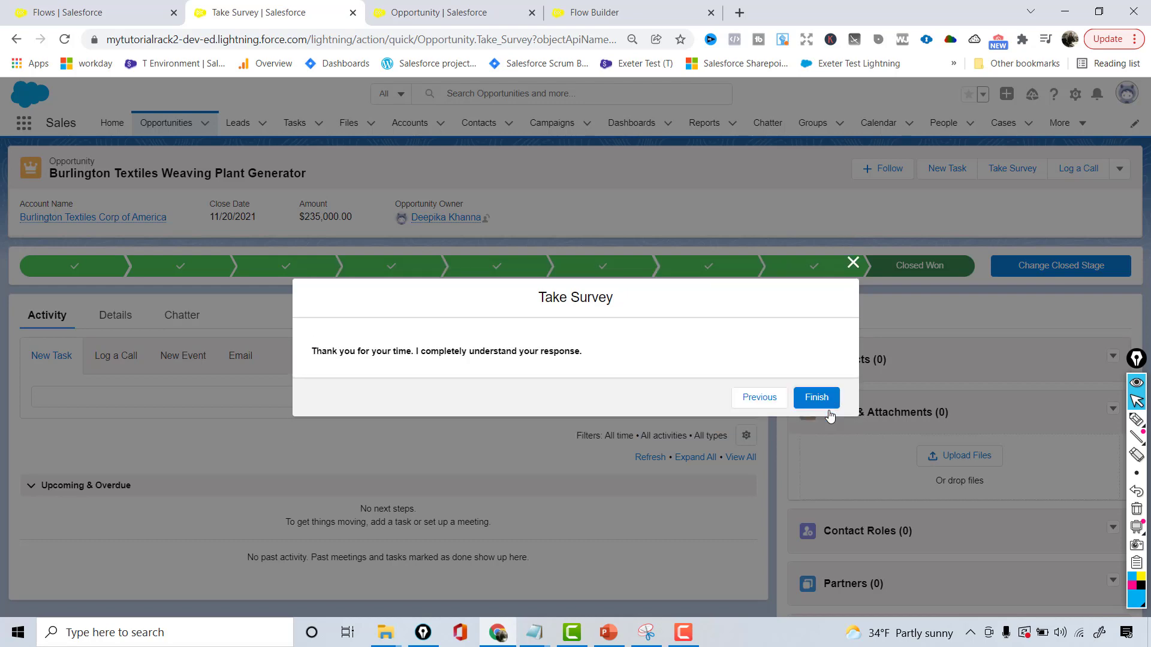
click(853, 264)
Restart Take Survey on the Burlington opportunity and continue to the survey form with the answer Yes
click(1008, 168)
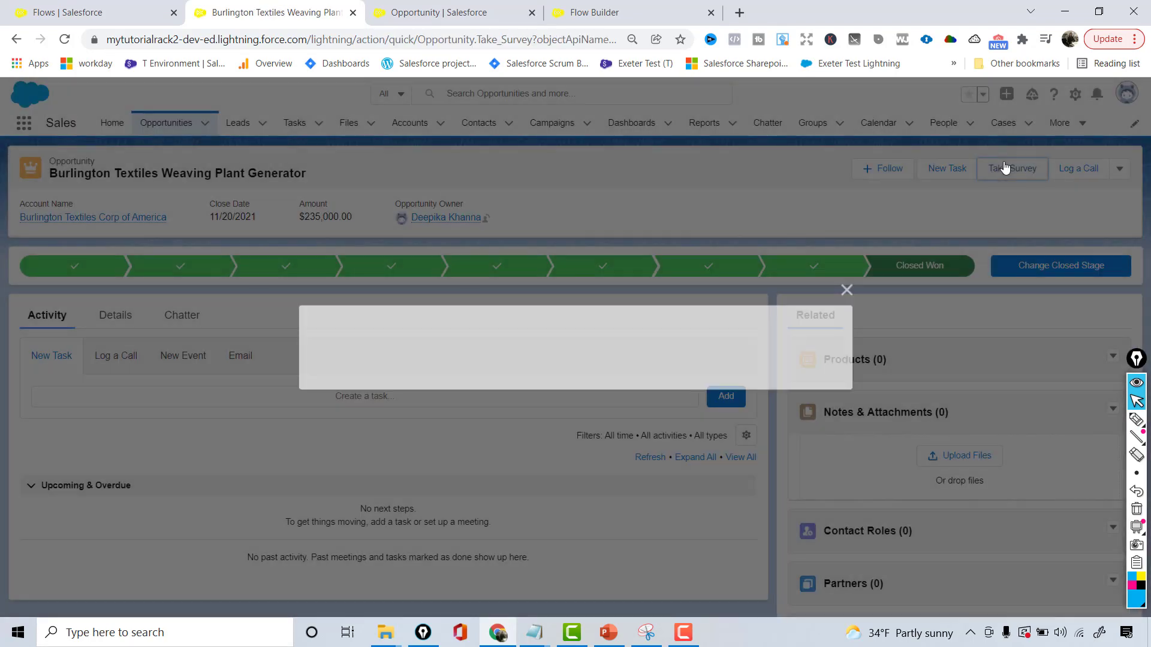
click(377, 374)
click(350, 397)
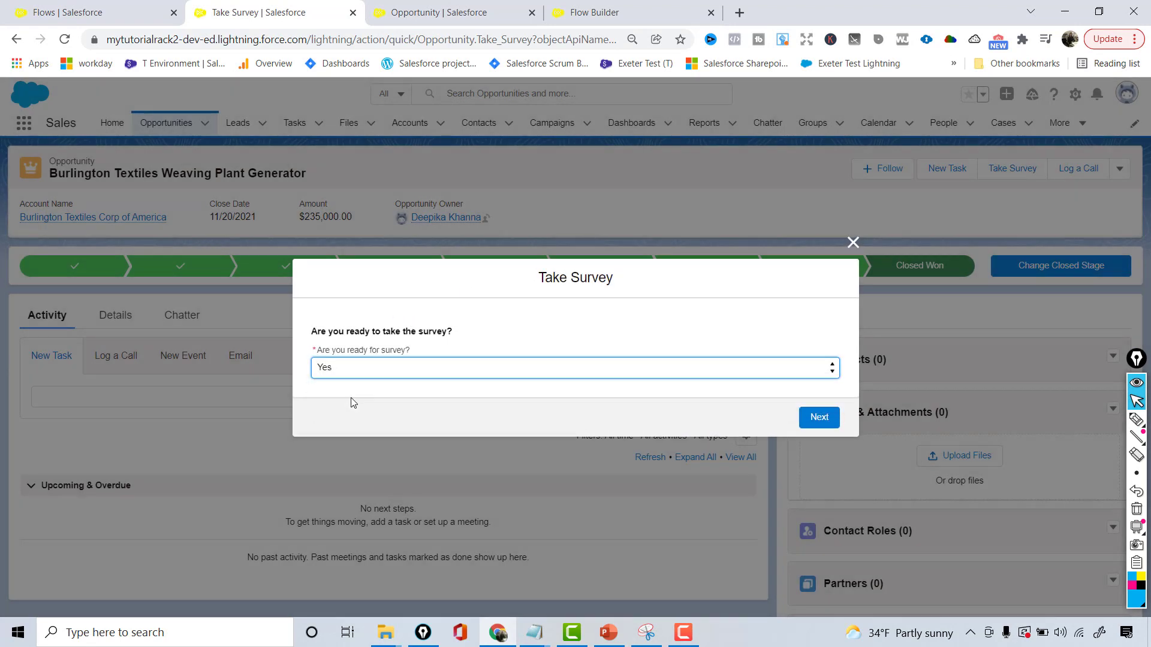
click(820, 418)
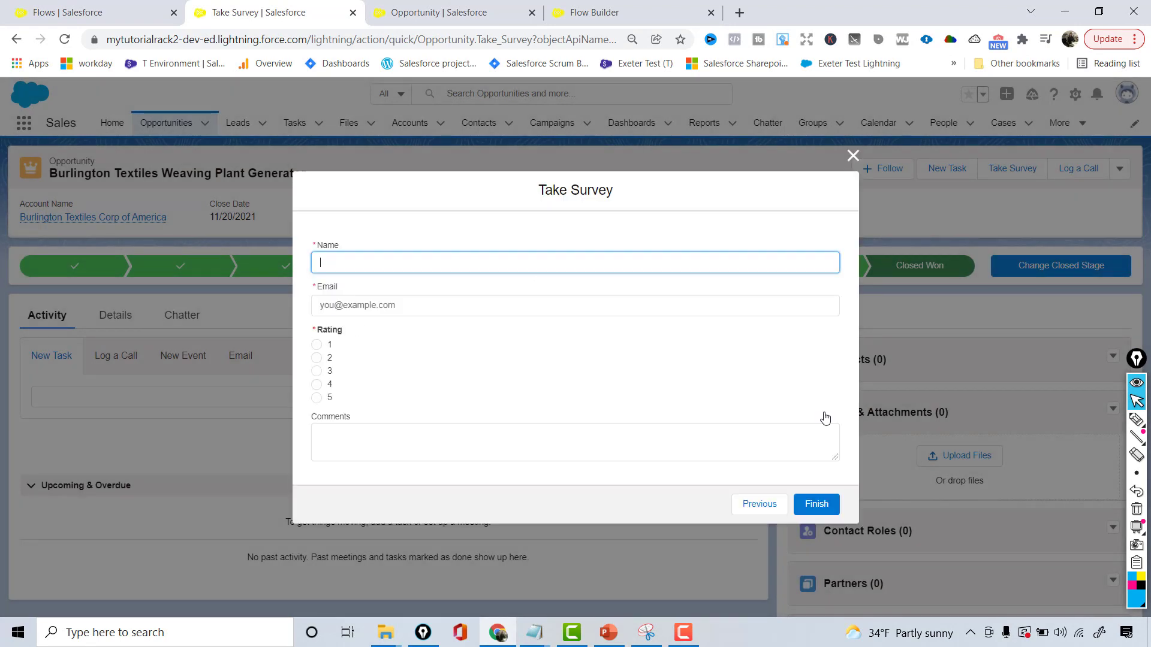
Fill in the respondent's name and email in the survey form and set the rating to 5
click(352, 263)
text(Deepika)
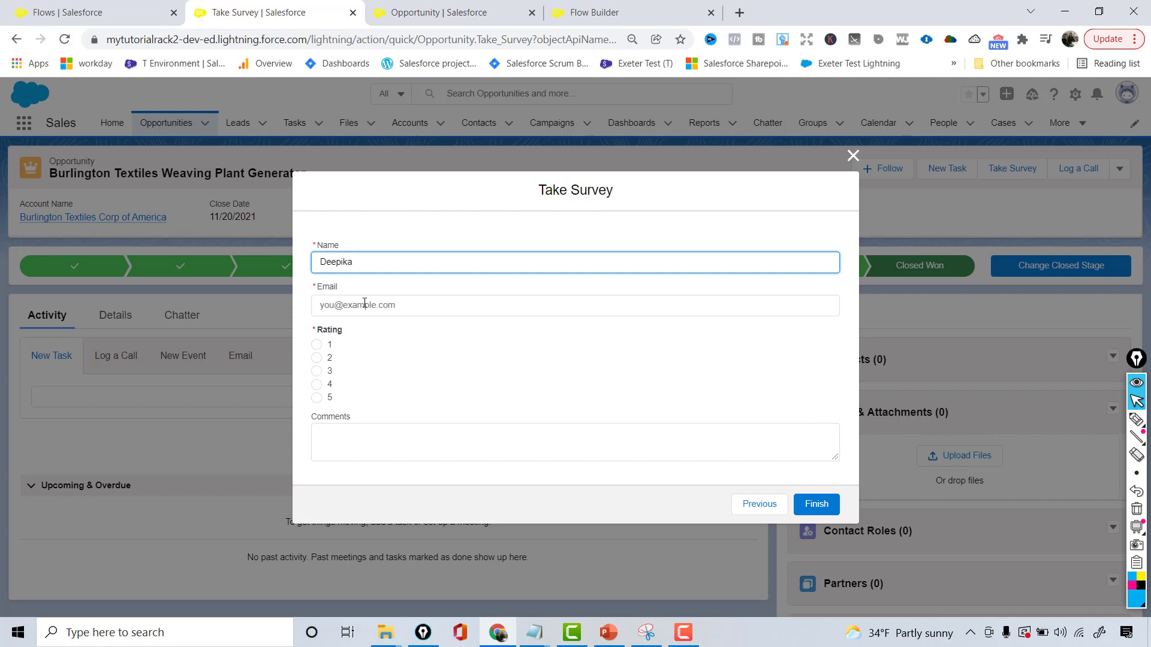
click(365, 305)
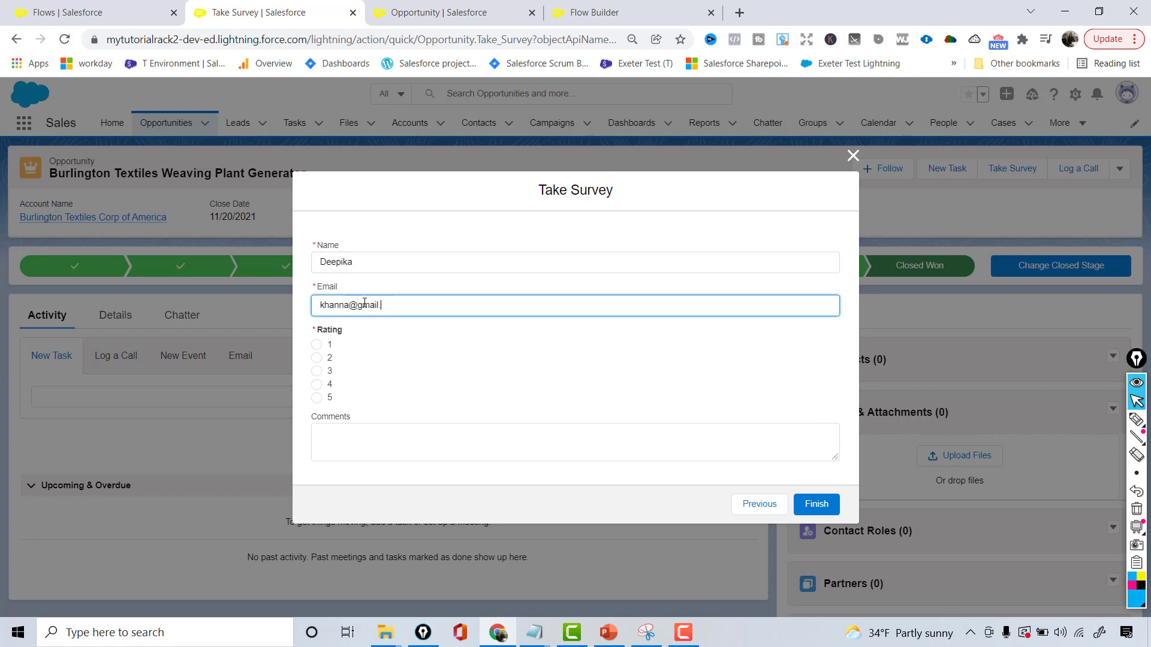
click(317, 398)
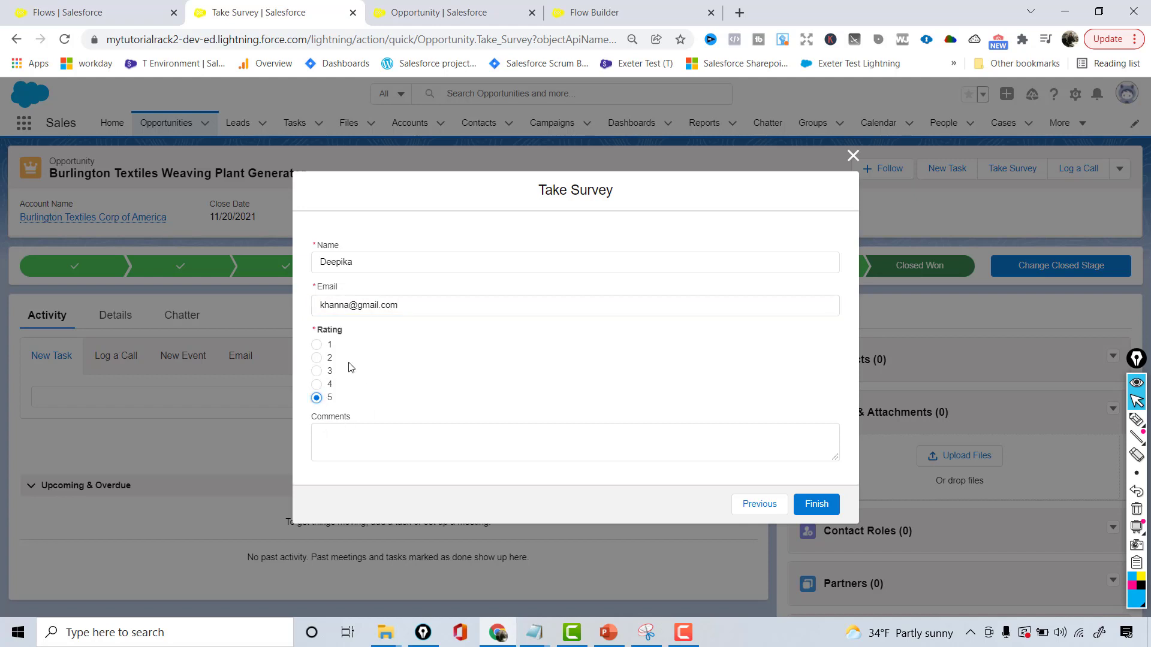
Clear the survey's required email field and try to finish the survey without it
triple_click(415, 304)
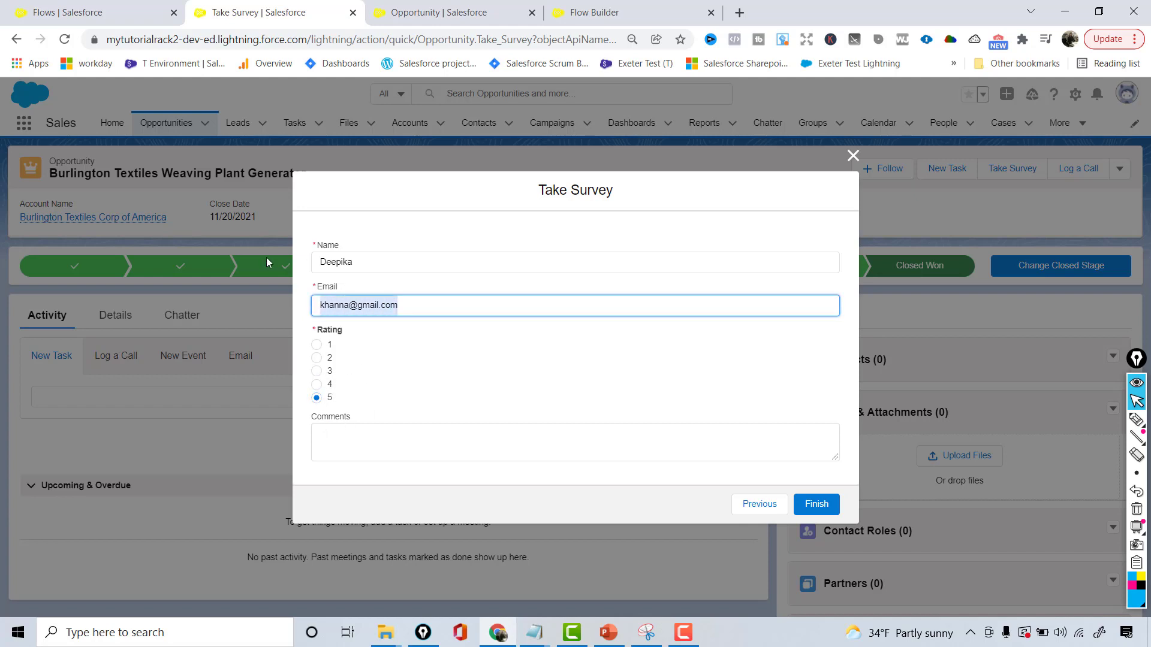
key(BackSpace)
click(818, 505)
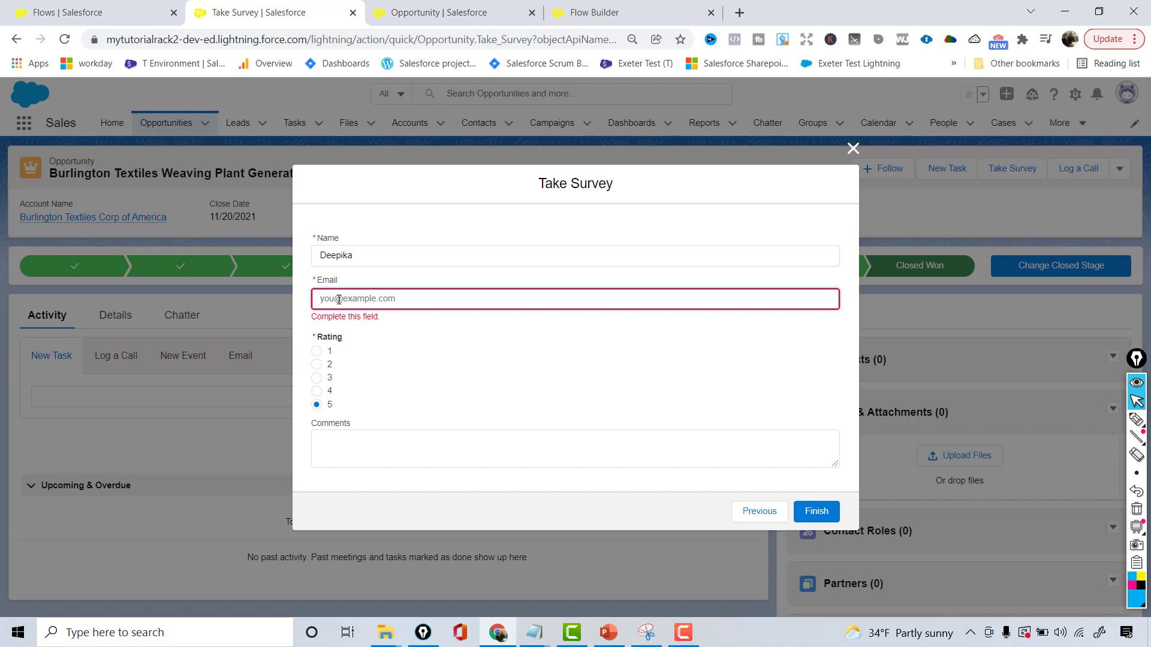
Enter a new email address in the survey form and finish the survey
text(yahh@.com)
click(816, 511)
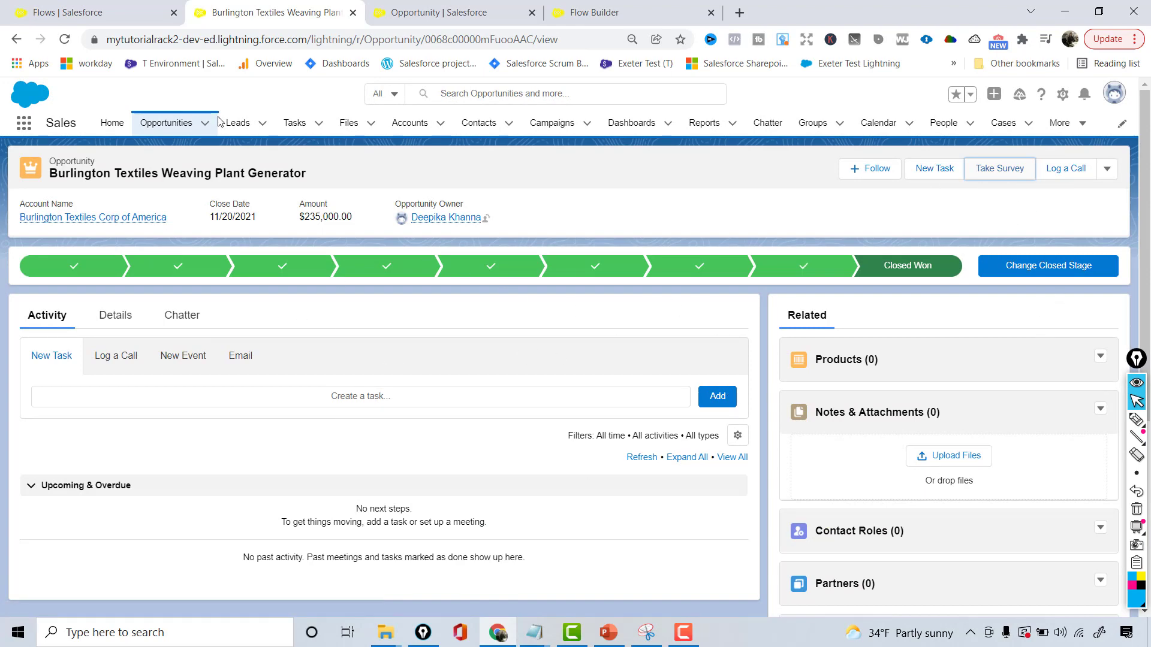
Return to the opportunities list and open Dickenson Mobile Generators to check its actions at the Qualification stage
click(188, 121)
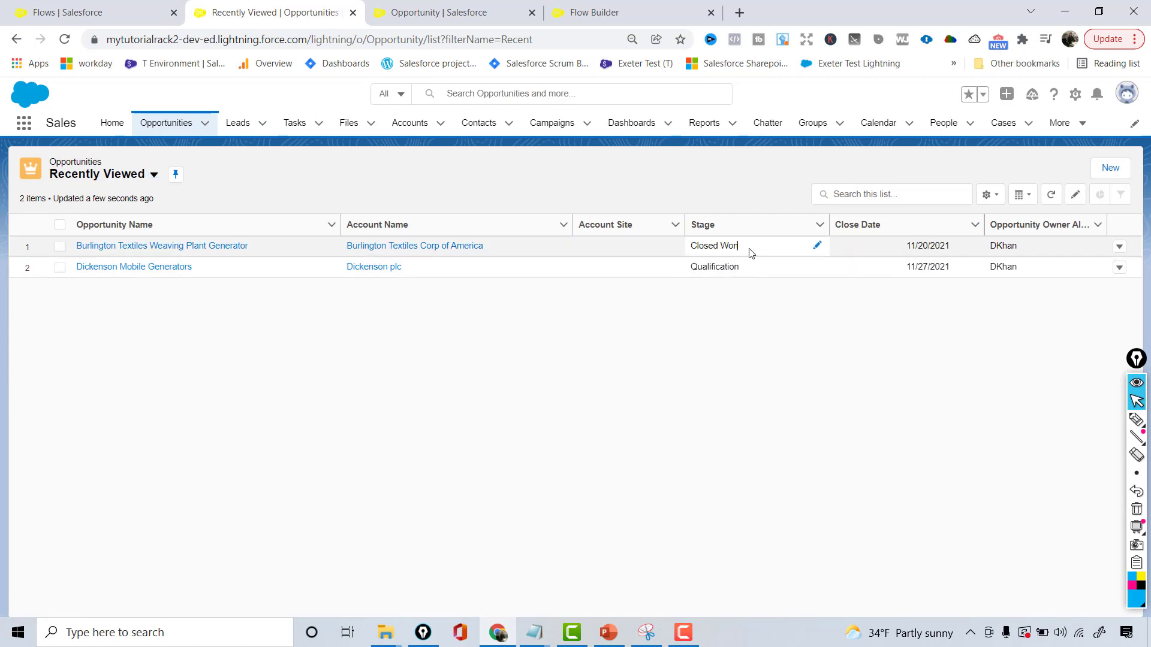
drag(751, 253, 658, 251)
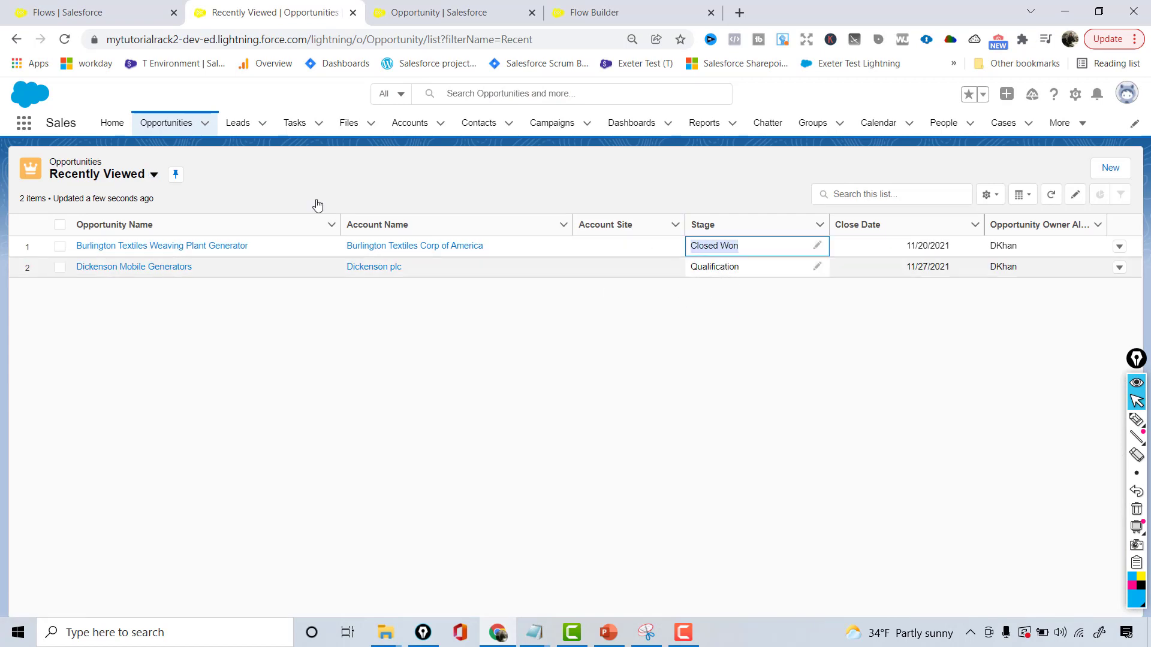
click(135, 269)
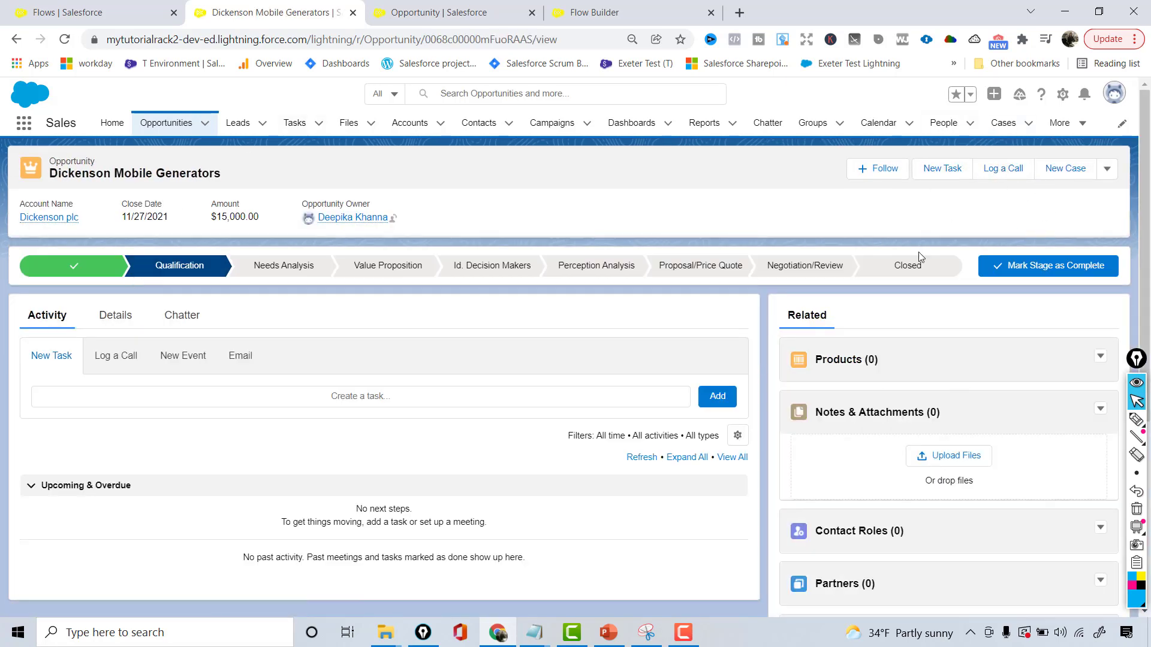
Open the record page of the Dickenson Mobile Generators opportunity for editing in Lightning App Builder
click(1063, 96)
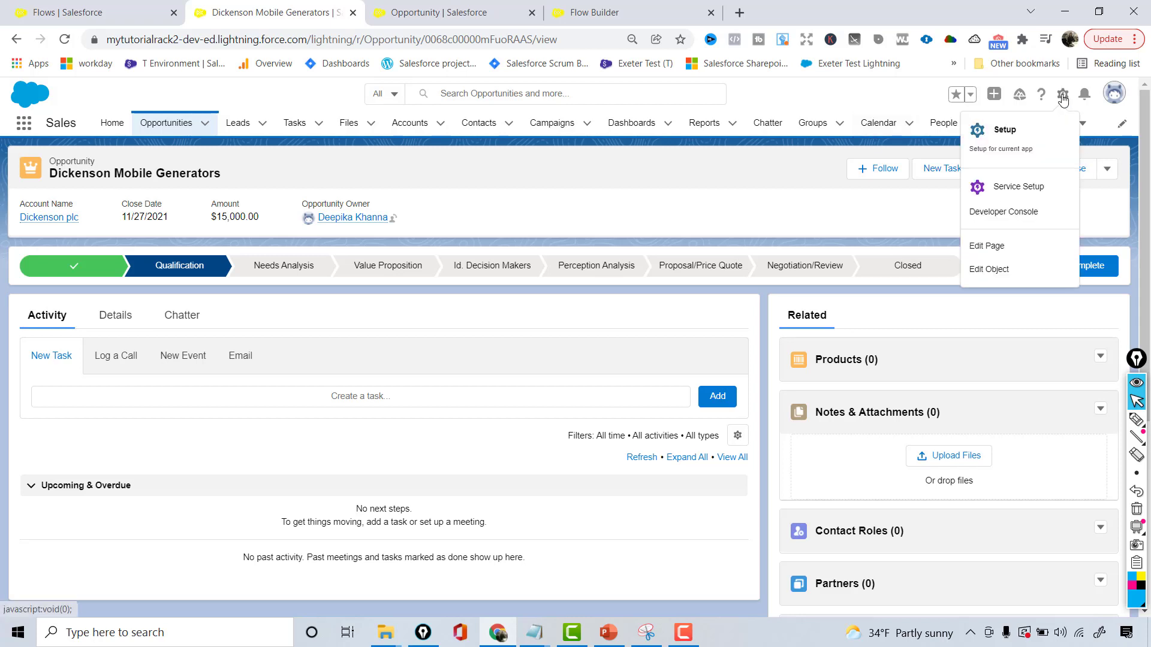
click(1004, 256)
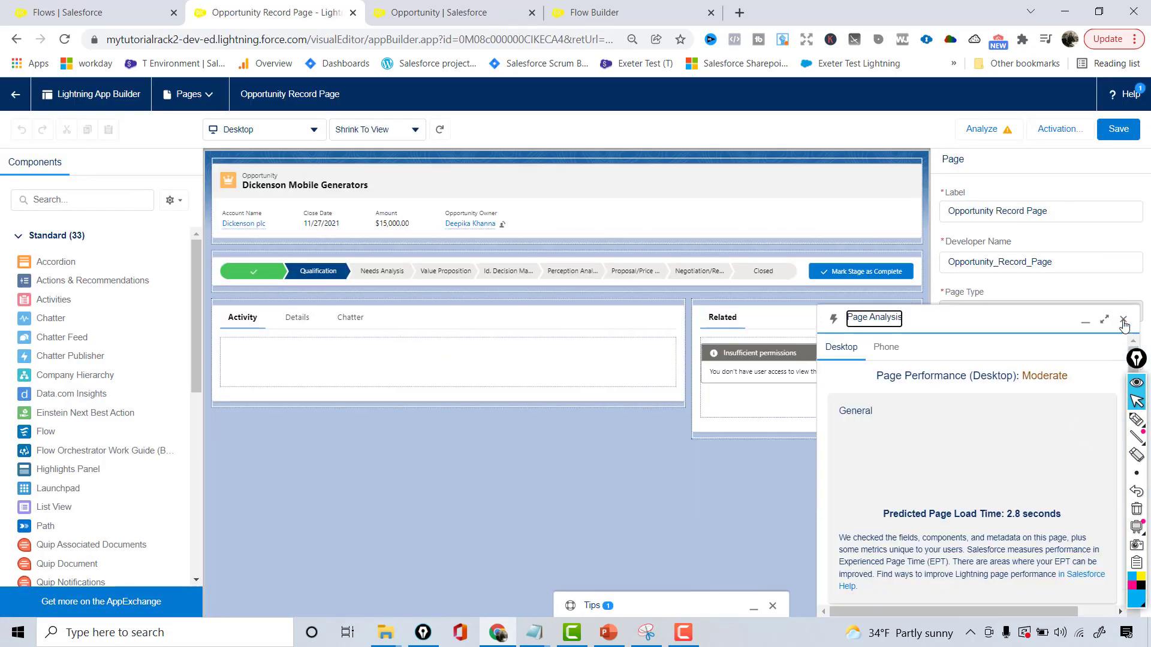
Review the Take Survey action's visibility filters in the Highlights Panel settings and save the Opportunity record page
click(1122, 319)
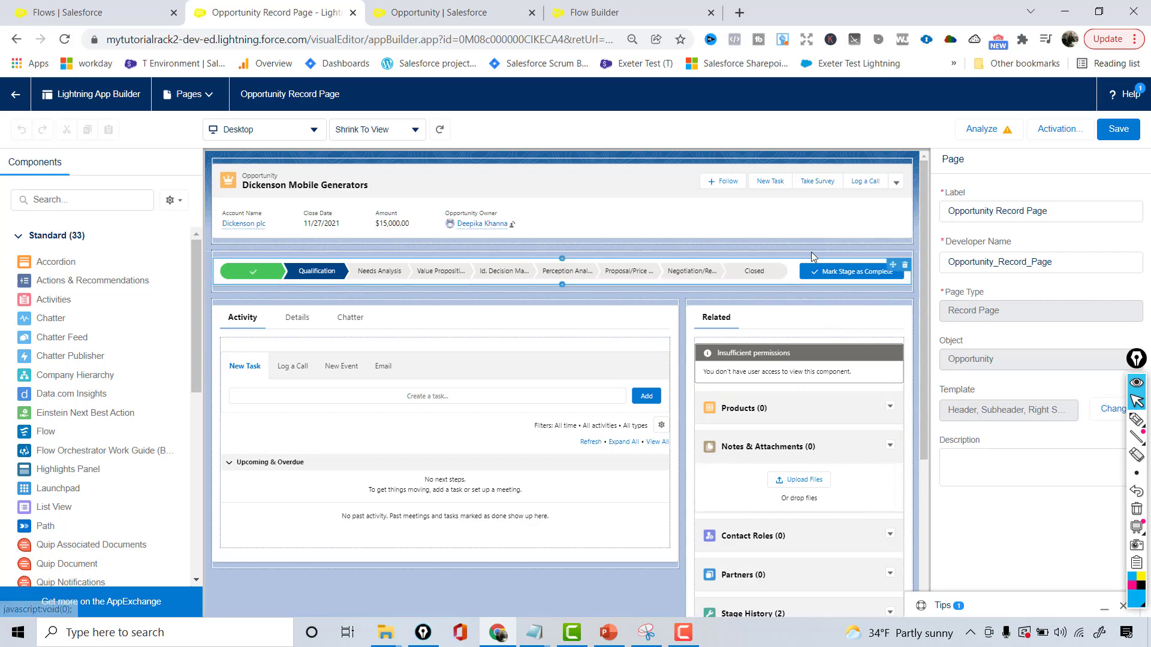
click(774, 228)
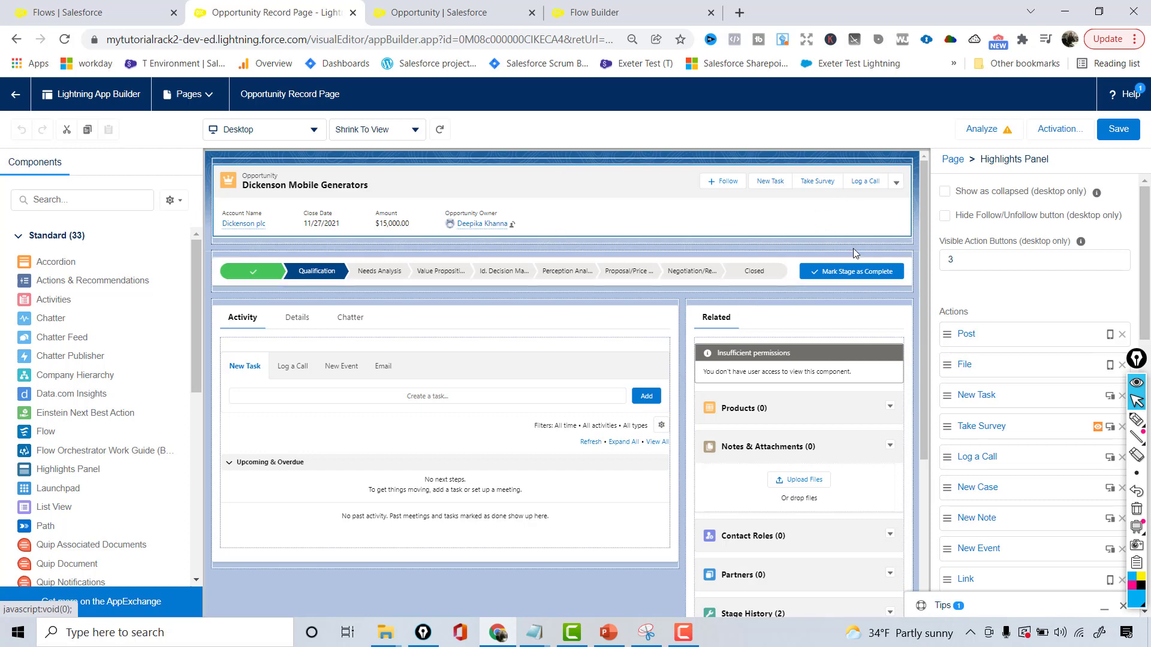
click(979, 424)
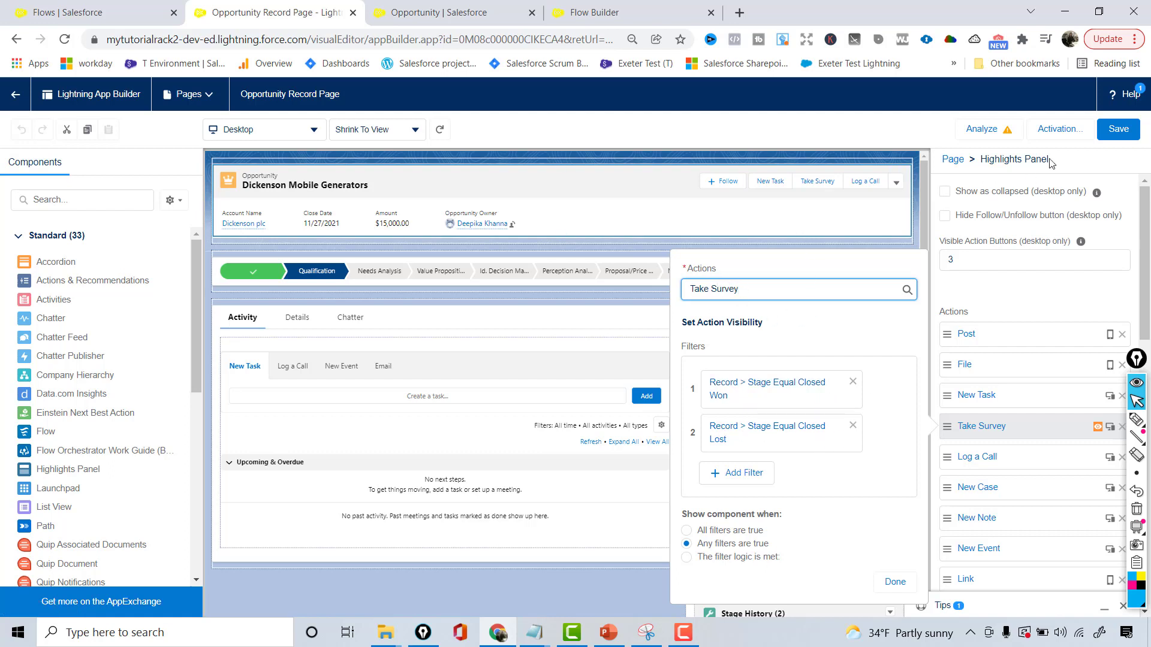
click(1118, 129)
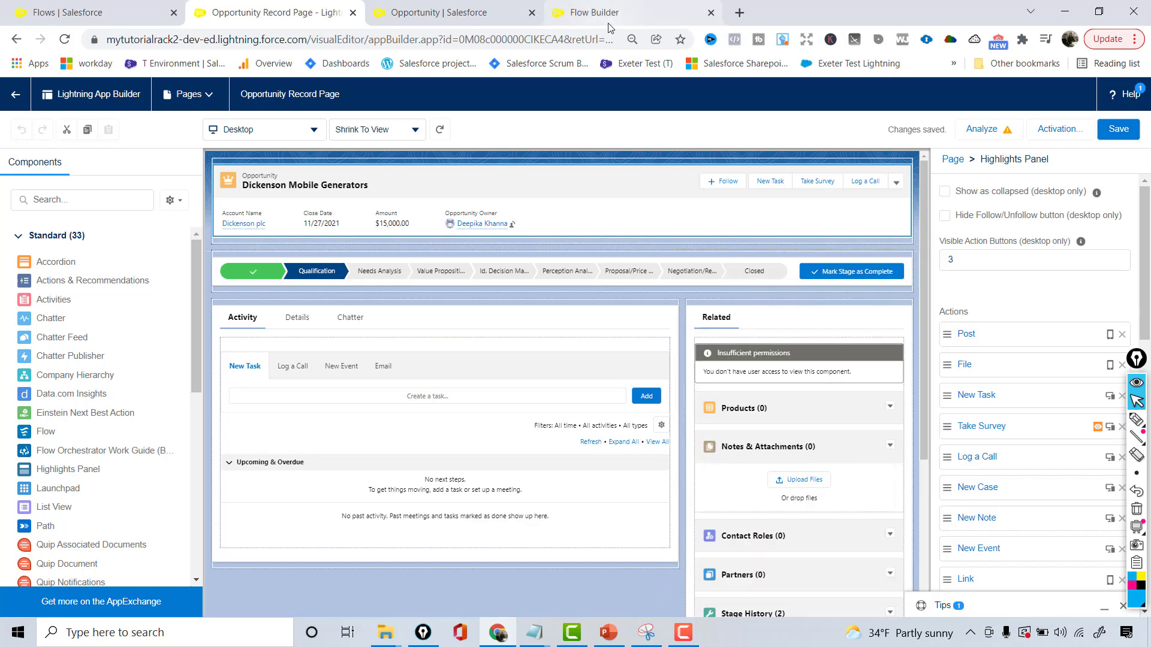
Search the Opportunity object's buttons, links and actions for "take" and open the Take Survey action to check its assigned flow
click(503, 9)
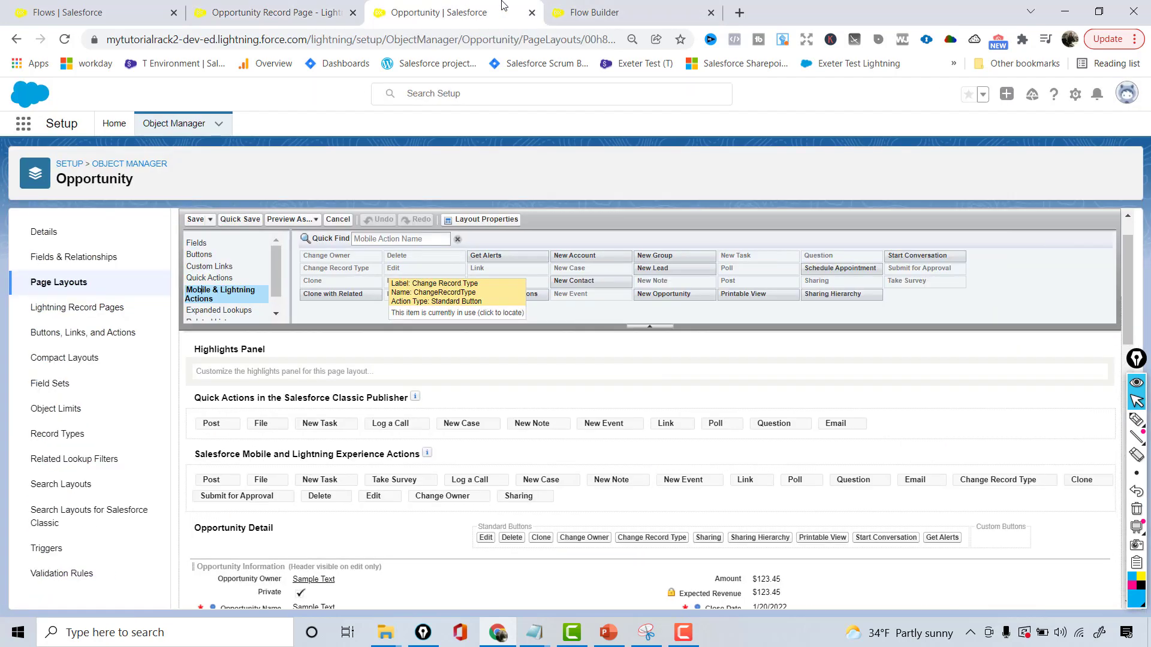
click(79, 333)
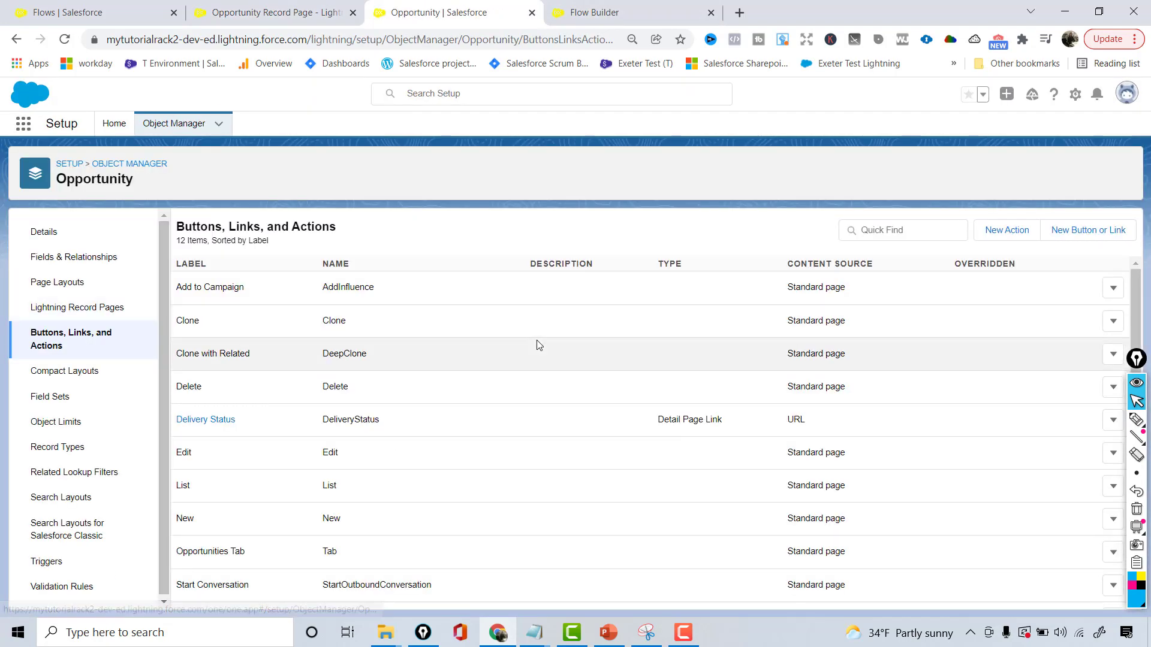
click(896, 236)
text(take)
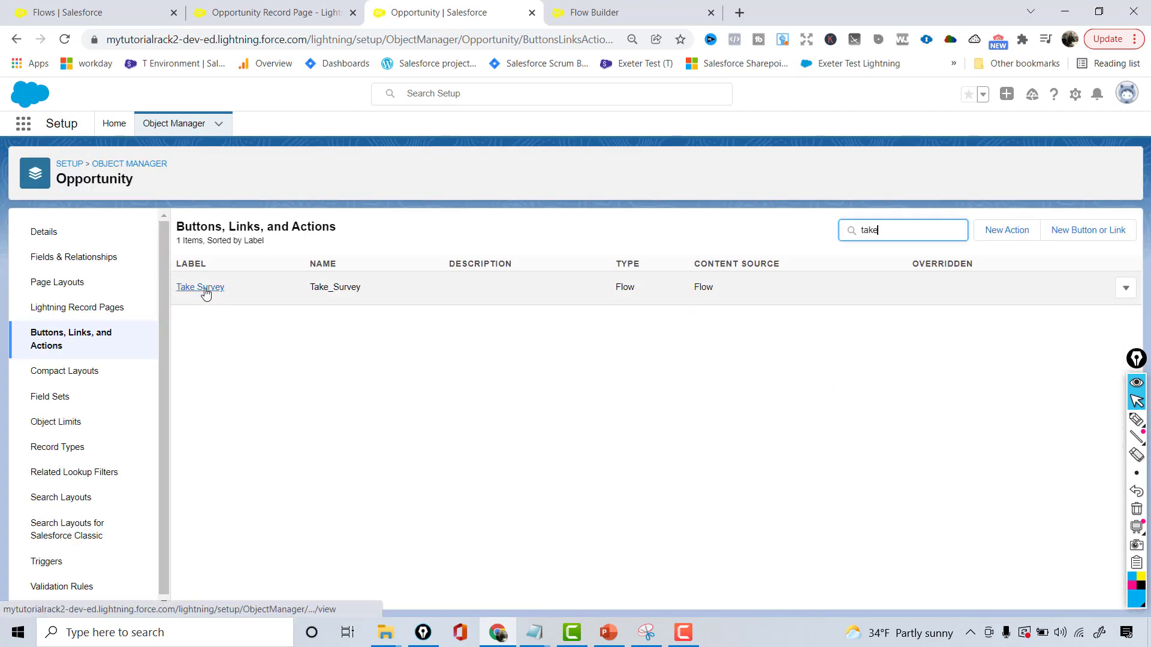
click(206, 293)
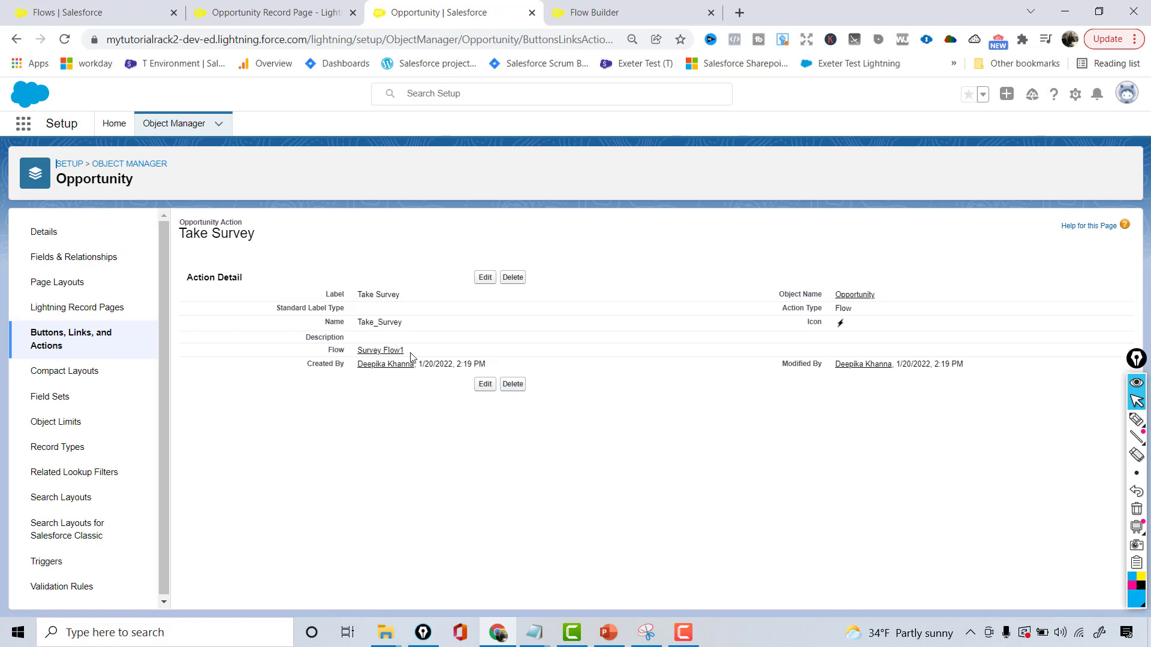
drag(405, 353, 357, 352)
Open the Opportunity Layout to examine its mobile and Lightning actions, and switch to the flow requirement slide in PowerPoint
click(74, 283)
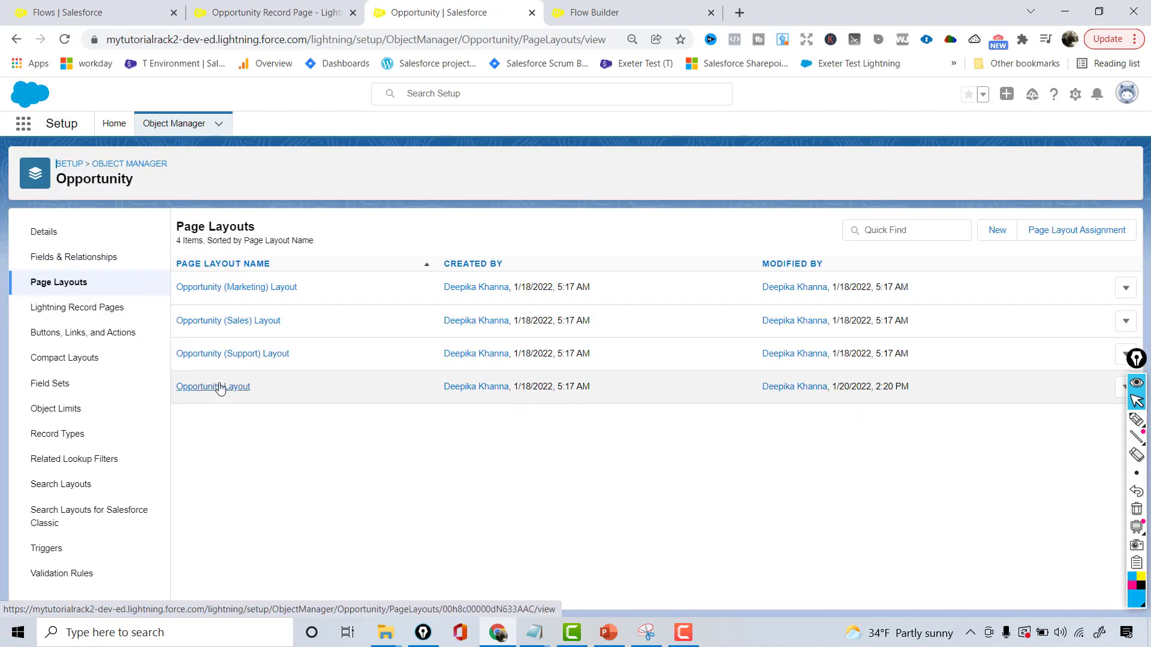
click(216, 387)
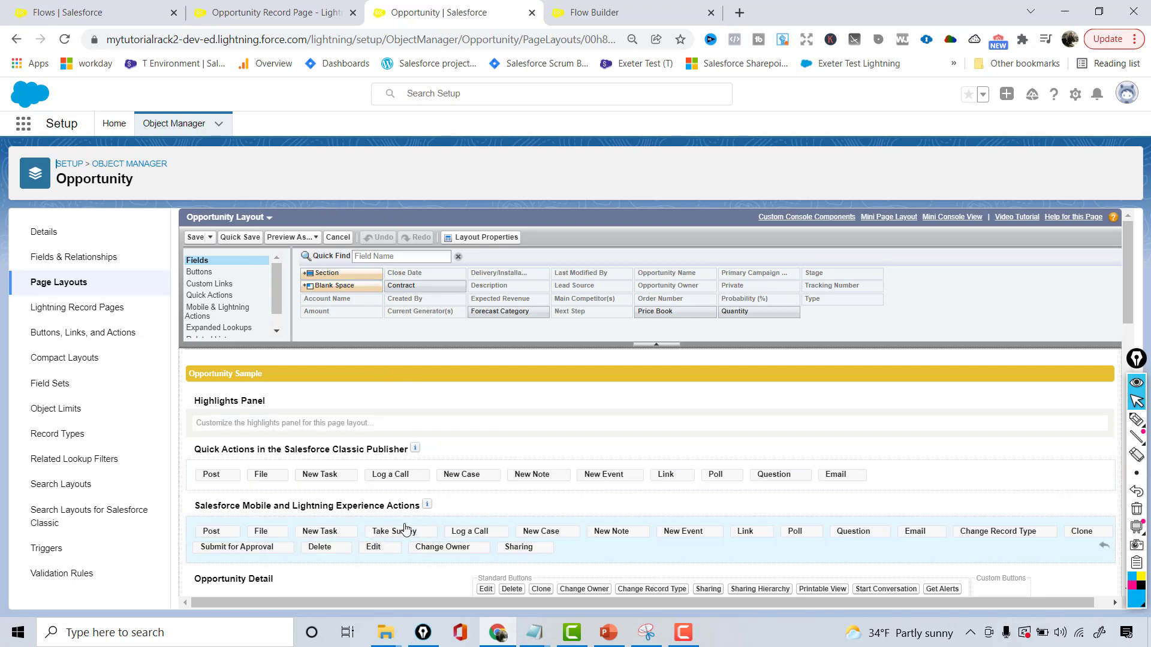
click(356, 9)
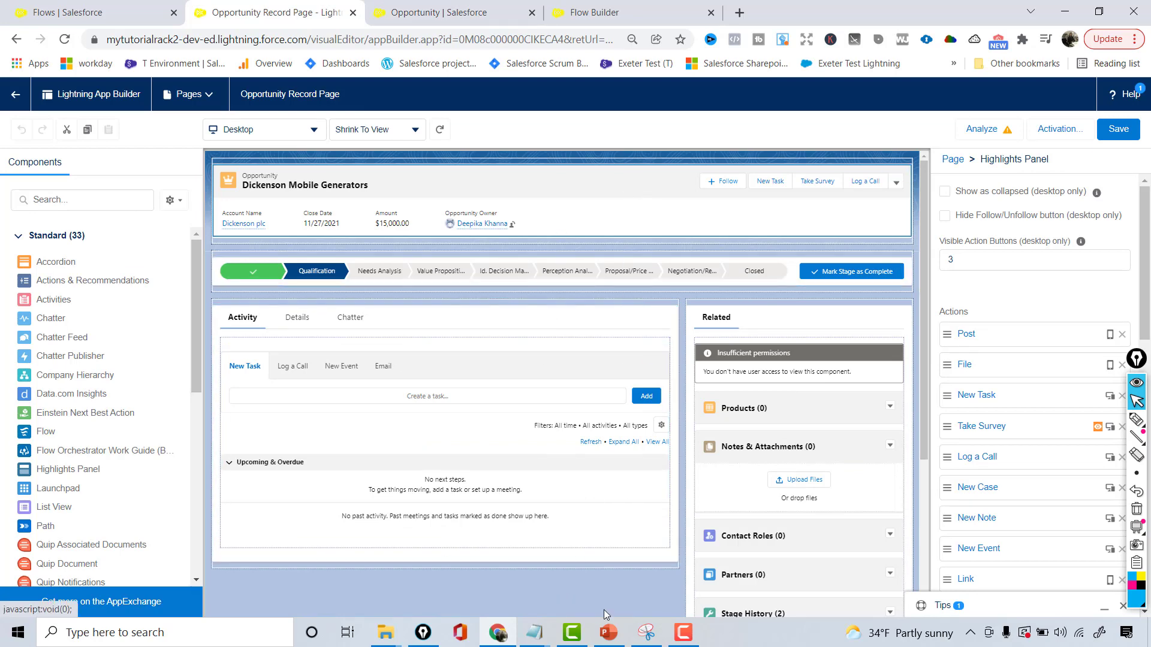
click(608, 633)
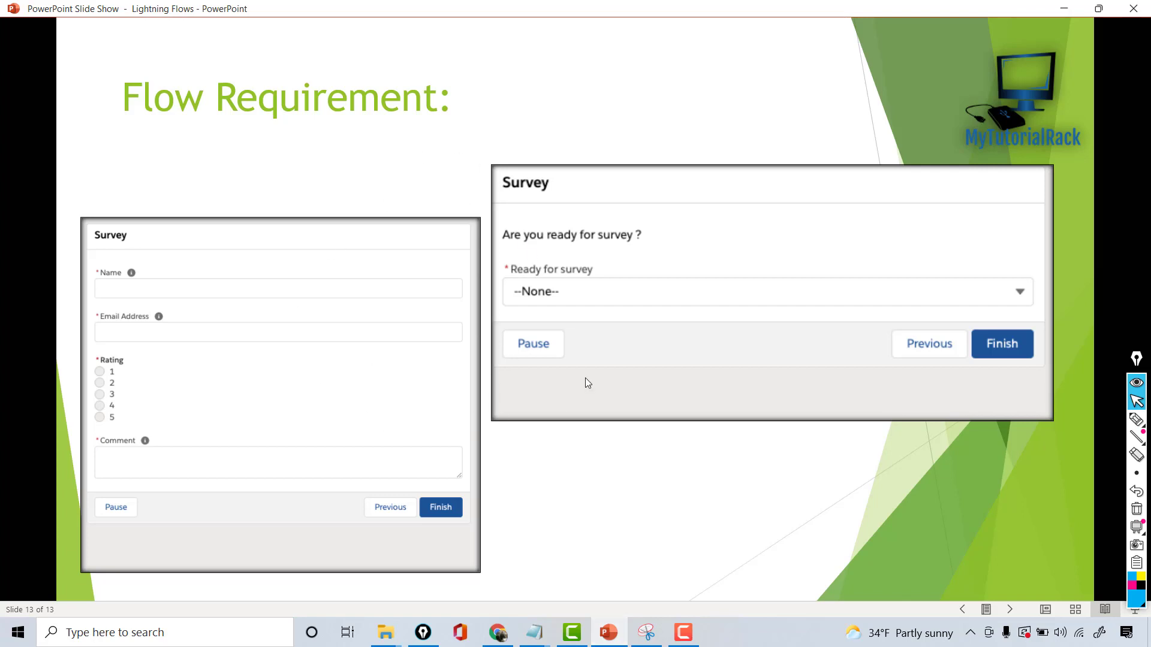